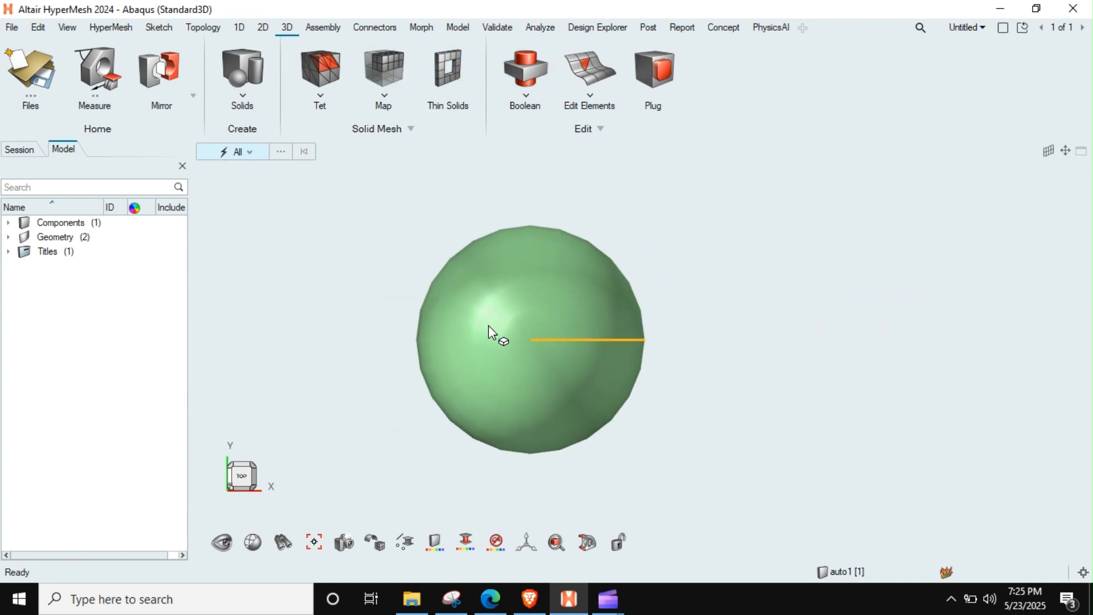
Step: Check the sphere's mappability with the solid Map tool while looking at it from several sides
click(389, 96)
middle_drag(575, 299, 515, 327)
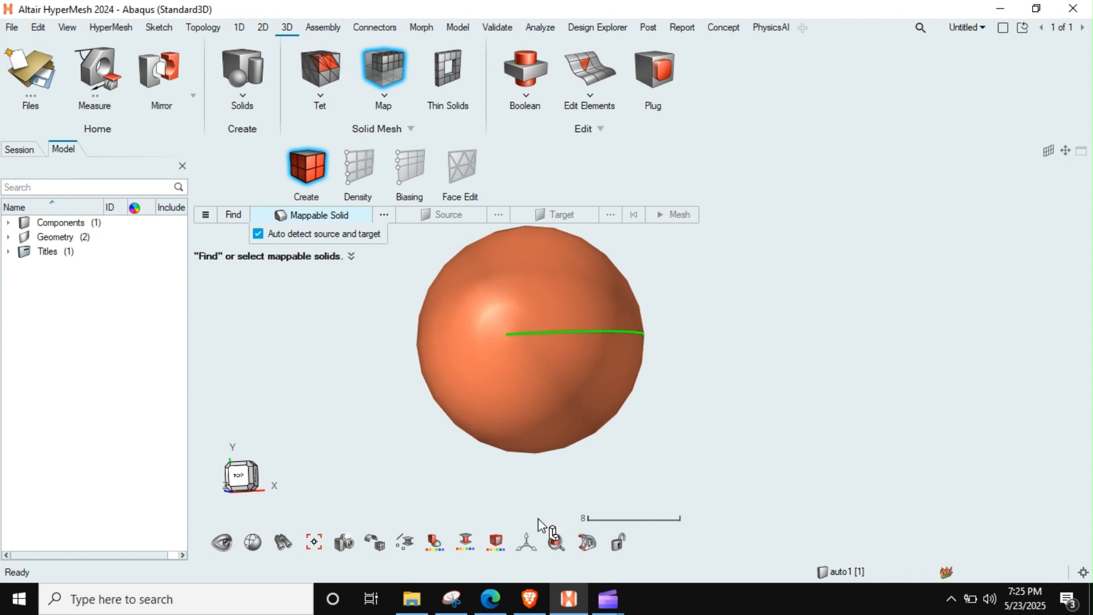
key(Escape)
middle_drag(507, 339, 575, 370)
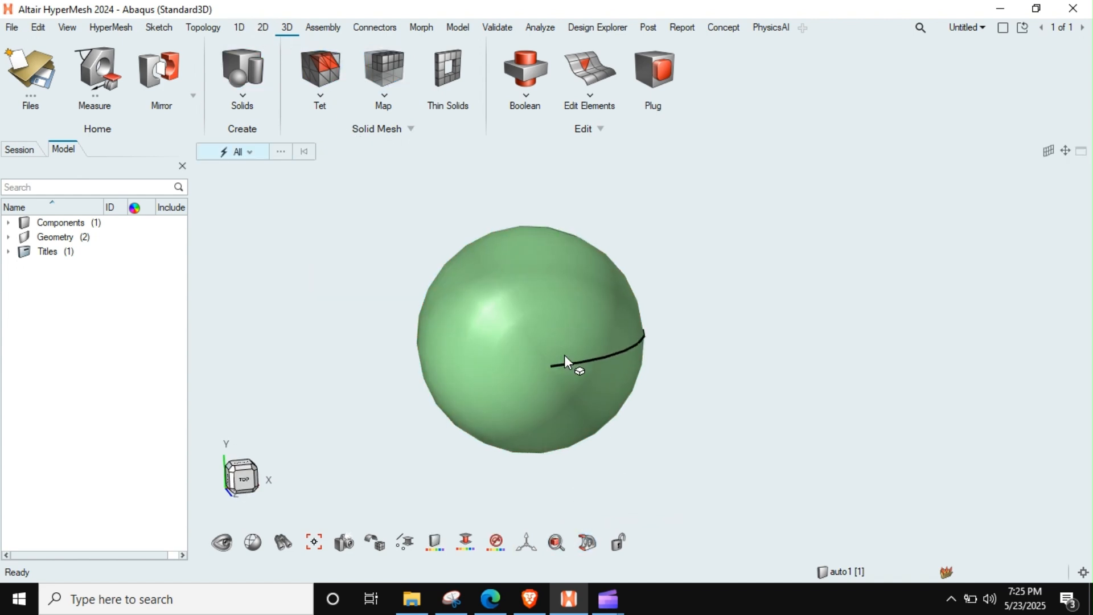
Step: Split the sphere solid into two halves with a central vertical plane normal to the X axis
key(F11)
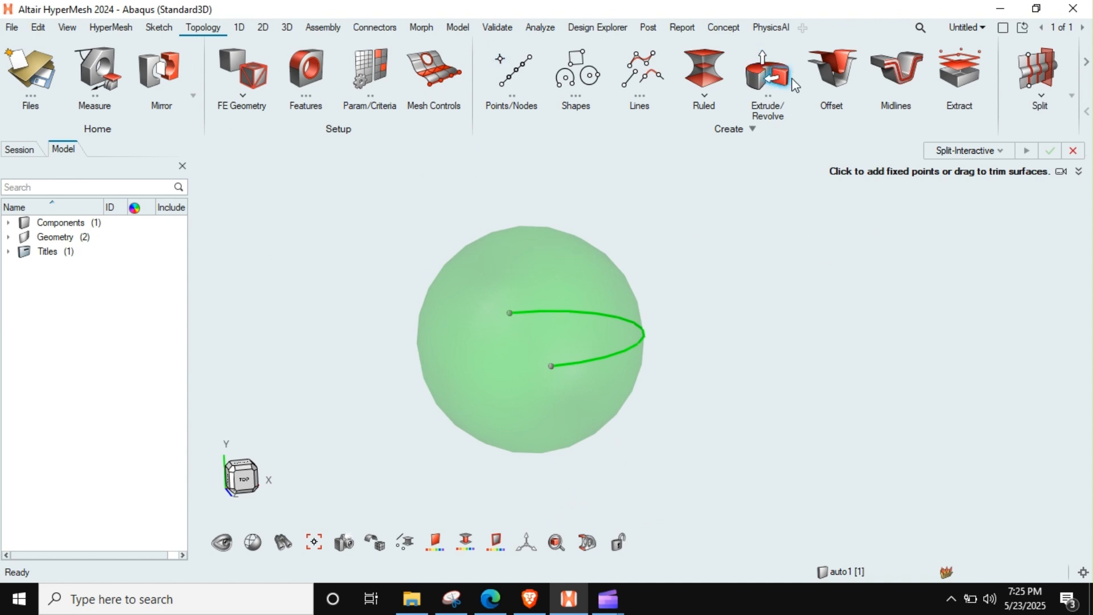
click(1038, 71)
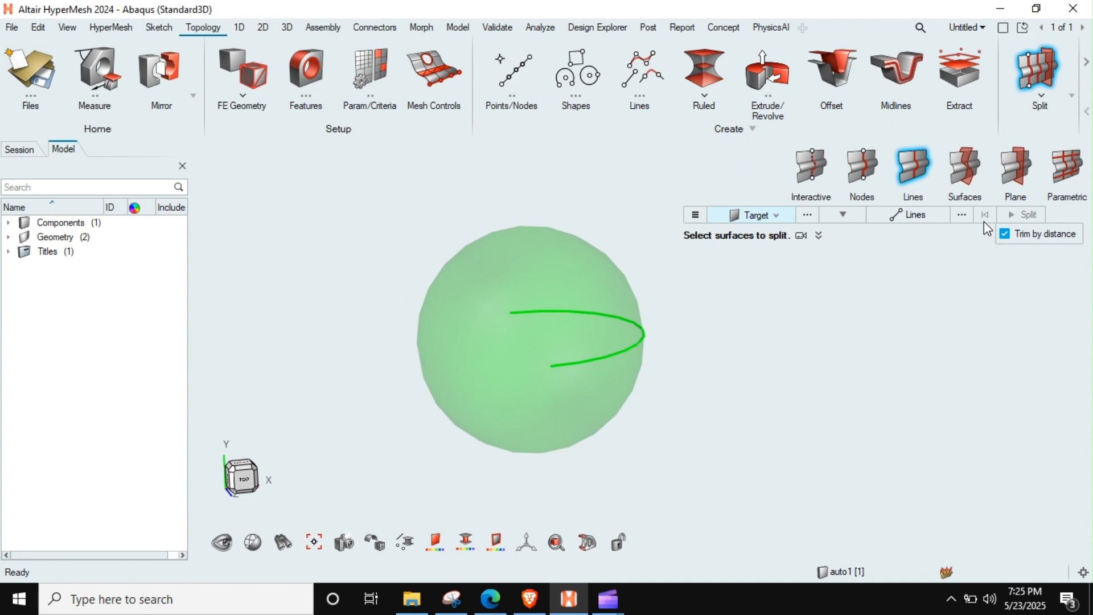
click(1011, 179)
middle_drag(527, 436, 485, 416)
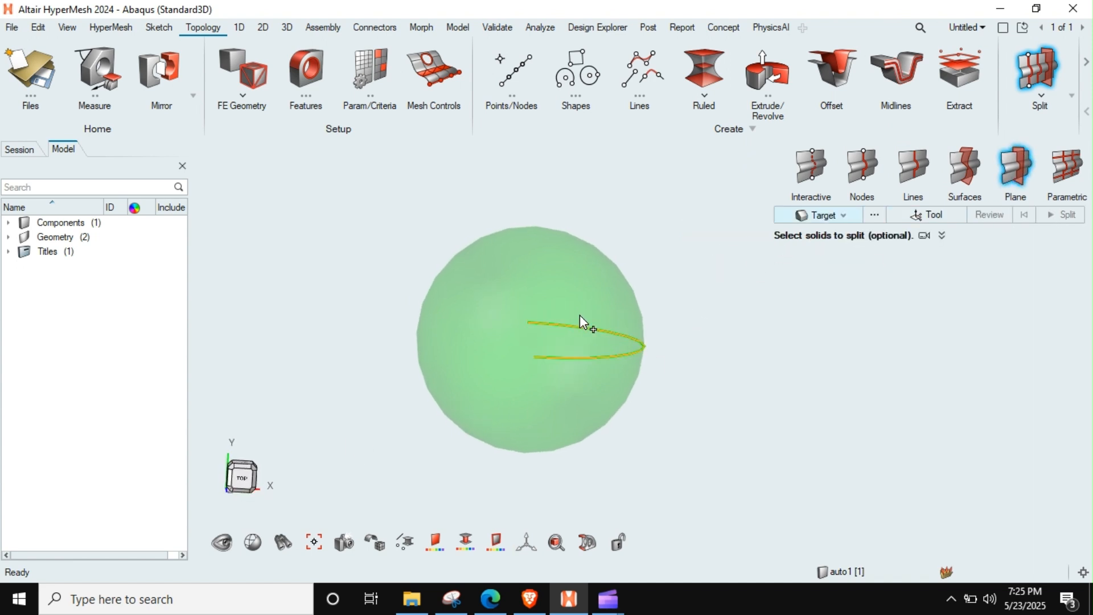
click(536, 335)
click(932, 219)
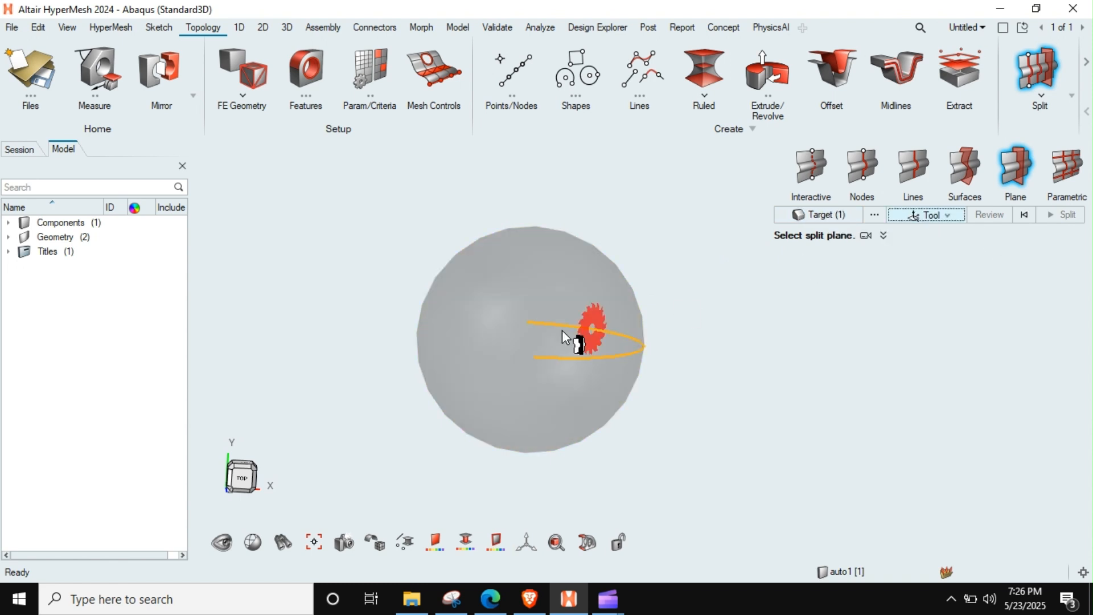
click(534, 365)
click(1062, 214)
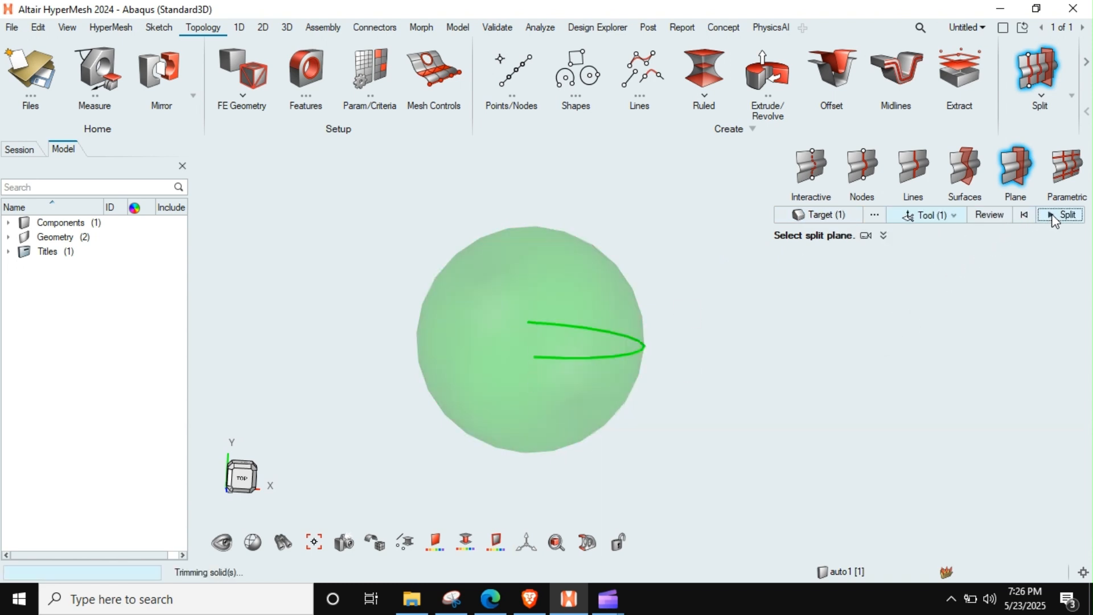
middle_drag(531, 356, 477, 364)
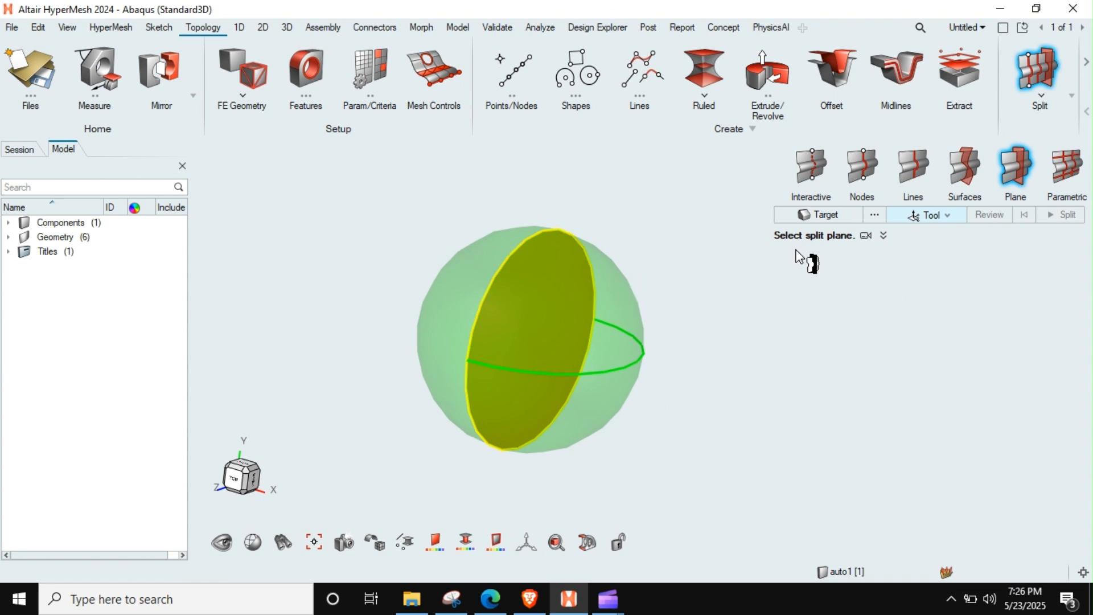
Step: Split one half of the sphere with a vertical plane perpendicular to the first cut
click(827, 216)
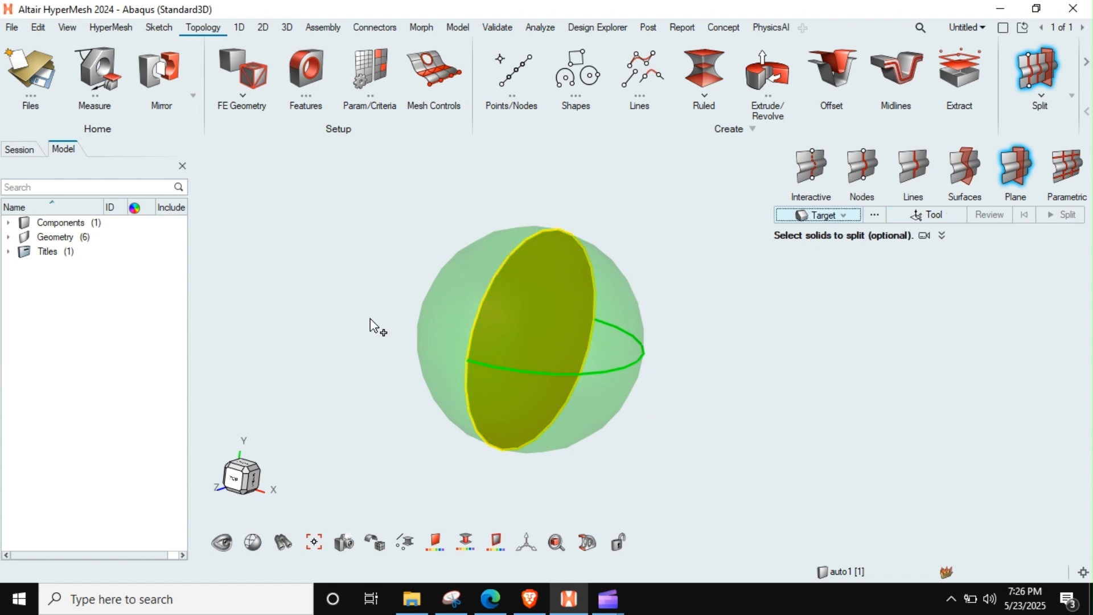
click(463, 314)
click(958, 216)
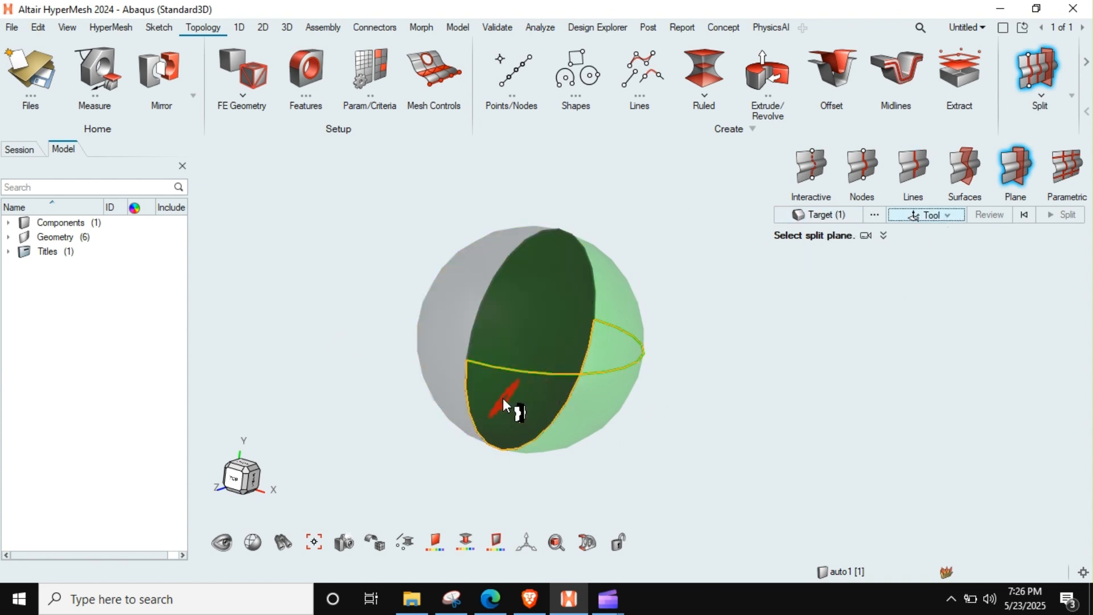
click(551, 237)
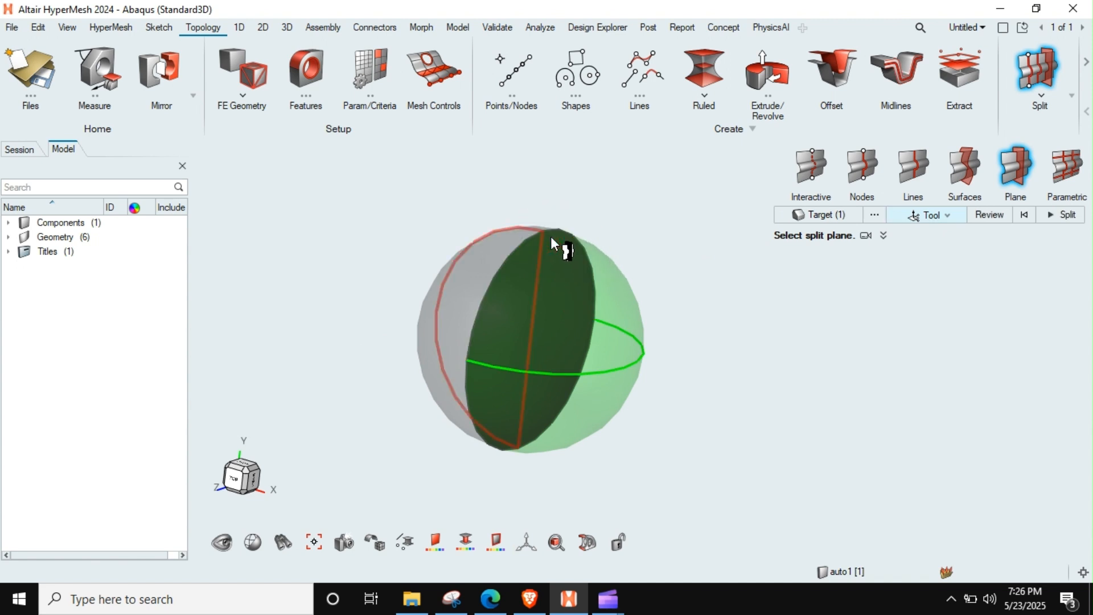
click(1058, 215)
Step: Split all the solids with a horizontal plane (normal 0, 1, 0) through the midpoint of the central vertical edge
middle_drag(598, 349, 519, 348)
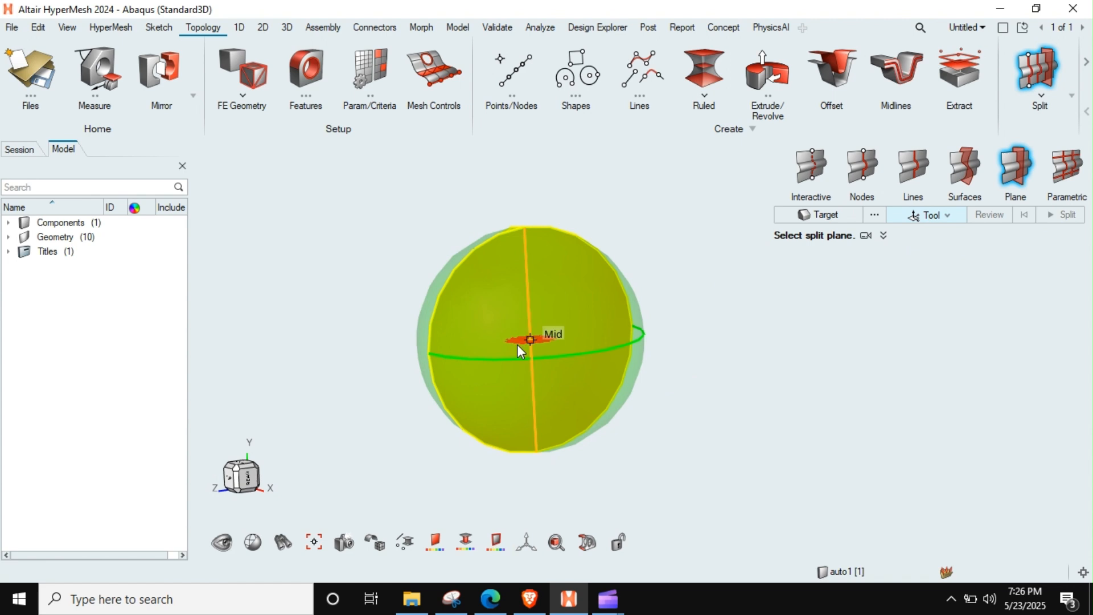
click(536, 327)
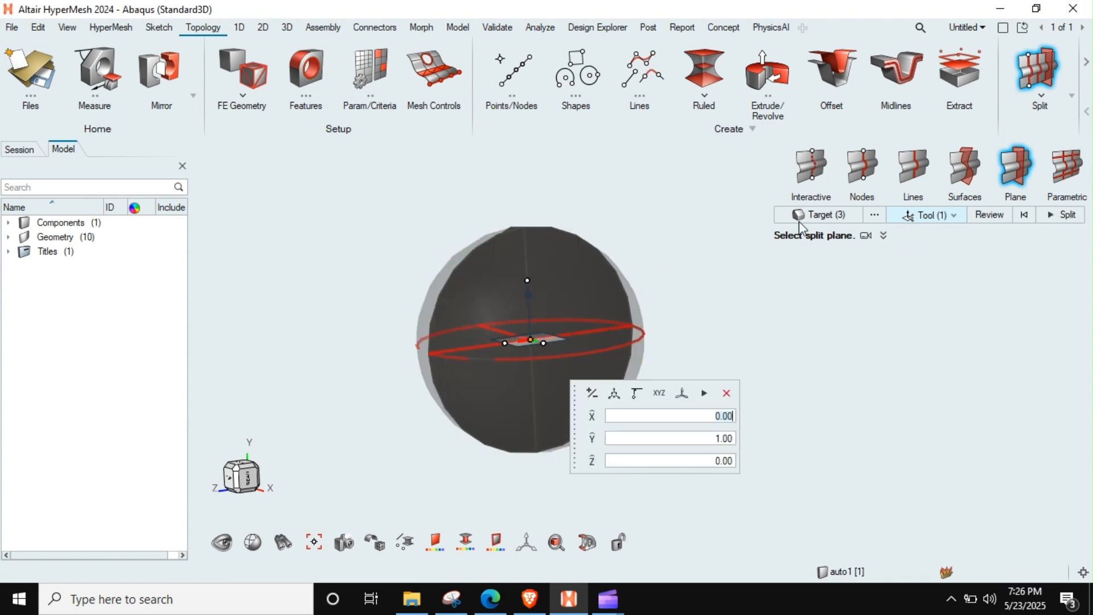
click(1058, 216)
key(Escape)
middle_drag(521, 367, 604, 387)
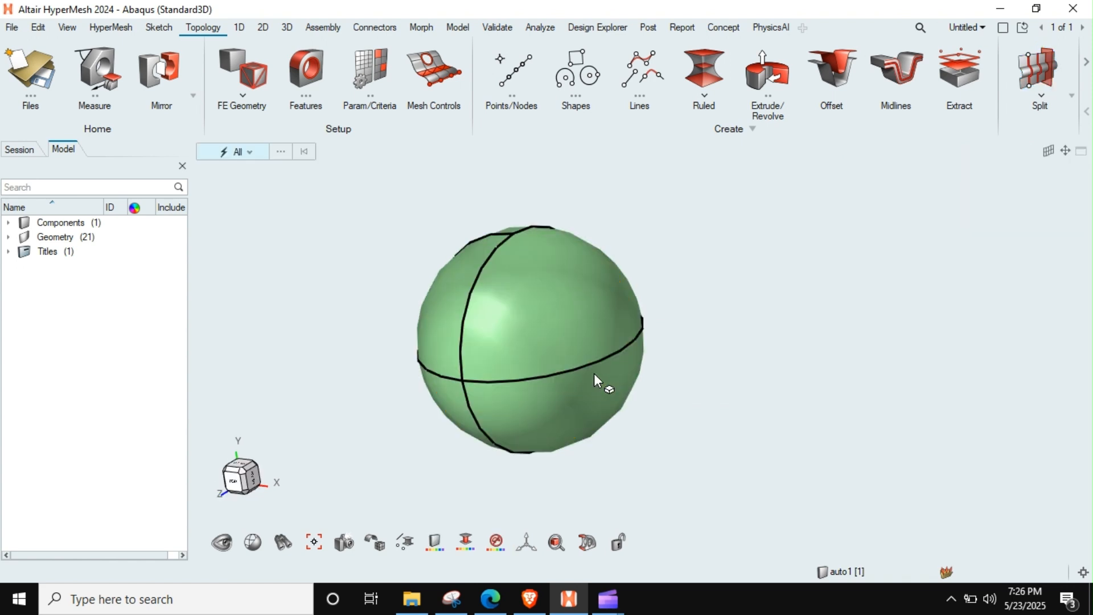
Step: Isolate one upper eighth of the sphere by hiding the other solids, and save the current view
click(448, 306)
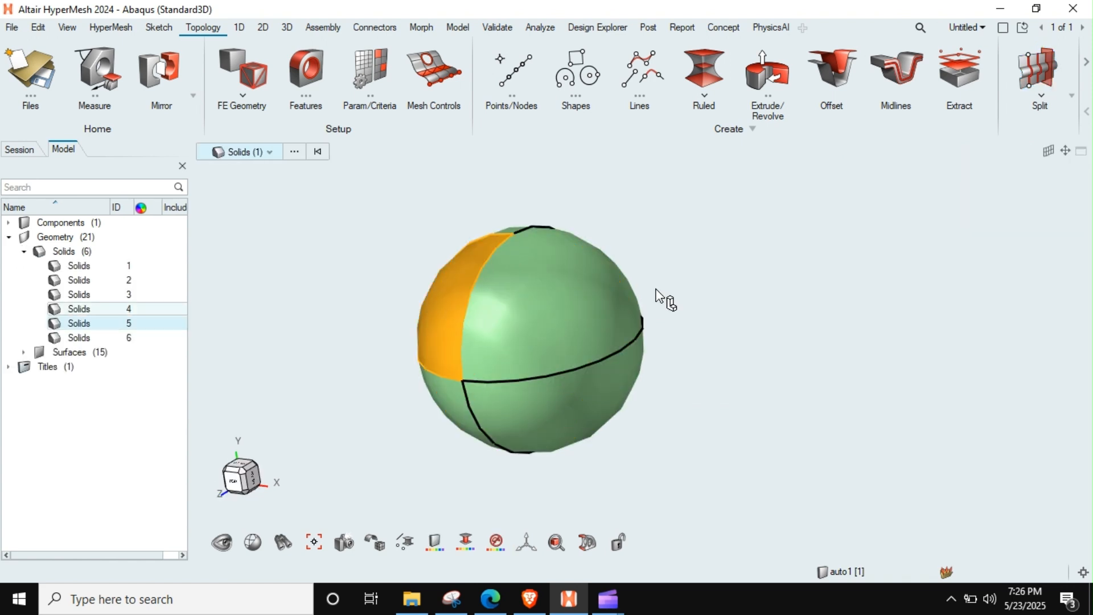
key(ctrl+r)
key(h)
middle_drag(605, 335, 545, 343)
key(Escape)
scroll(457, 313, up, 3)
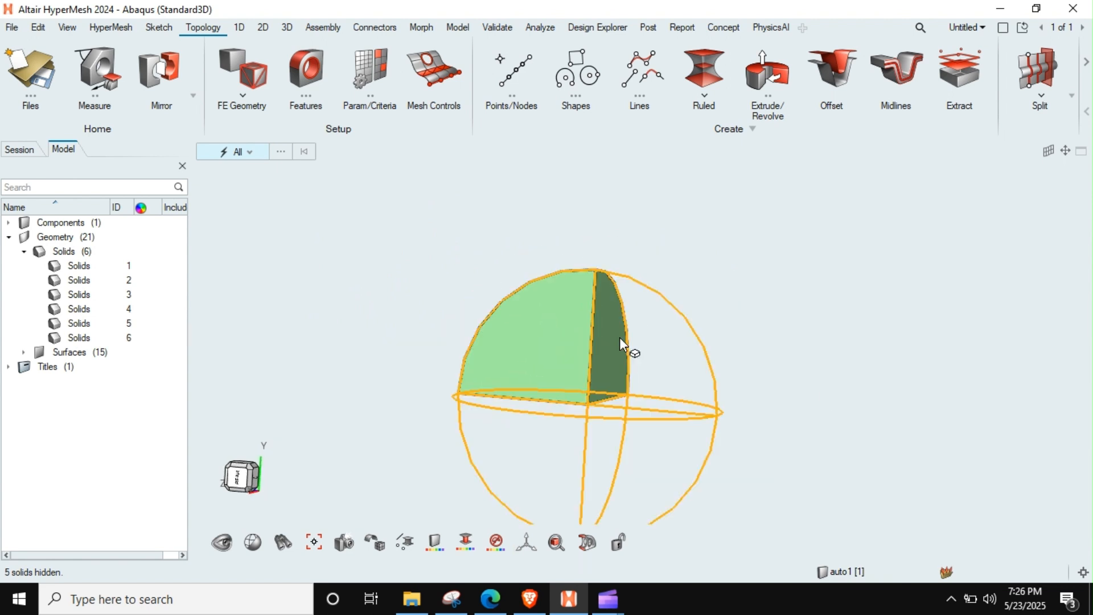
key(ctrl+1)
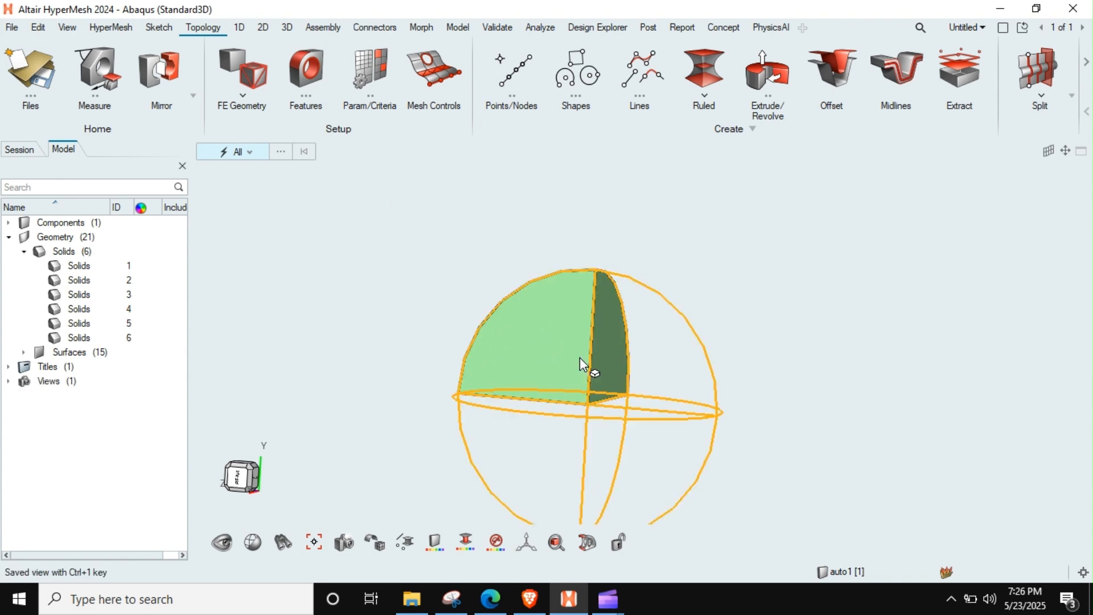
Step: Mesh one flat quarter-circle face of the isolated eighth with BatchMesher
click(263, 27)
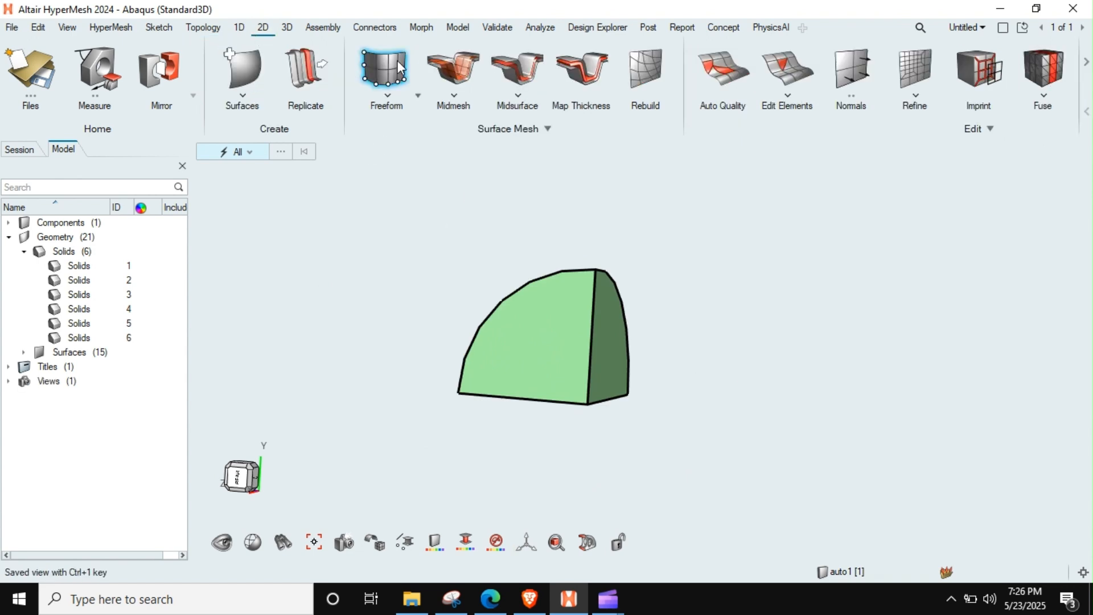
click(415, 98)
click(392, 130)
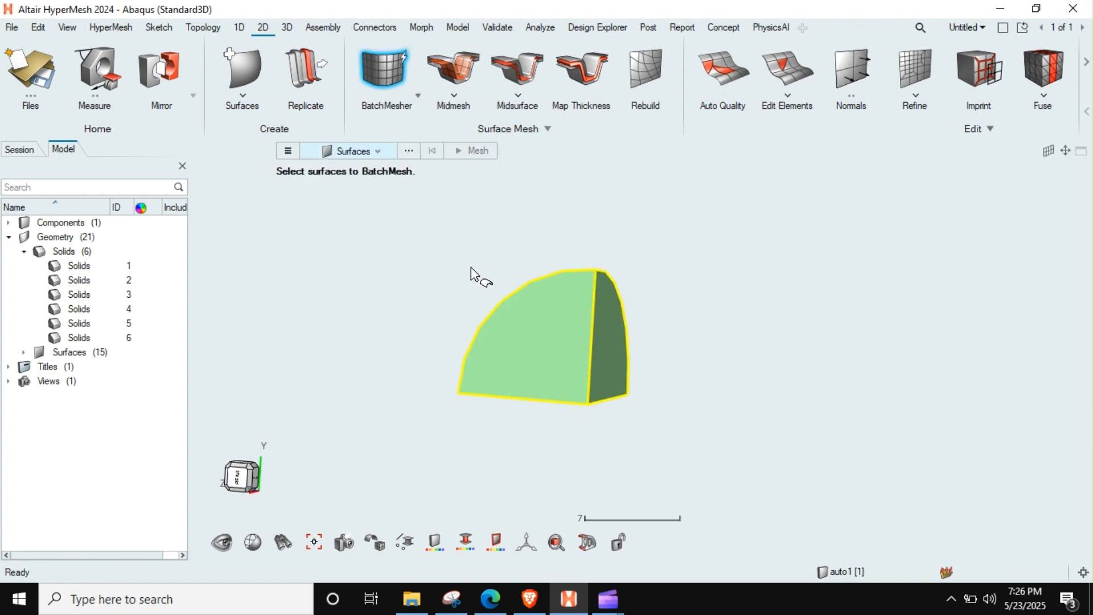
click(543, 341)
click(691, 387)
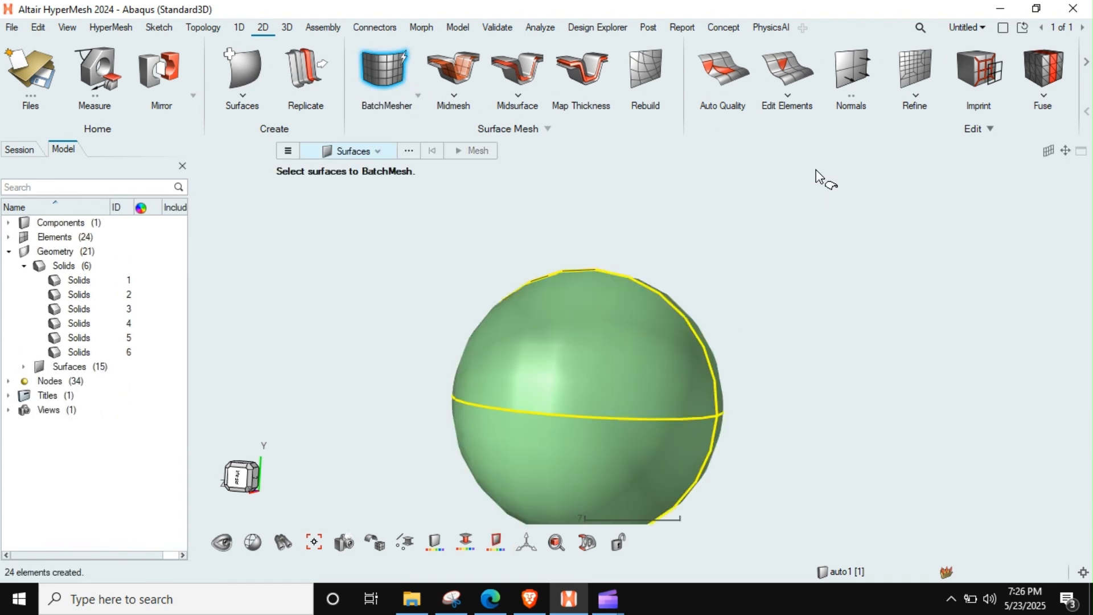
alt+click(636, 228)
mouse_move(581, 322)
middle_down()
mouse_move(556, 361)
mouse_move(571, 333)
middle_up()
key(Escape)
scroll(549, 363, up, 6)
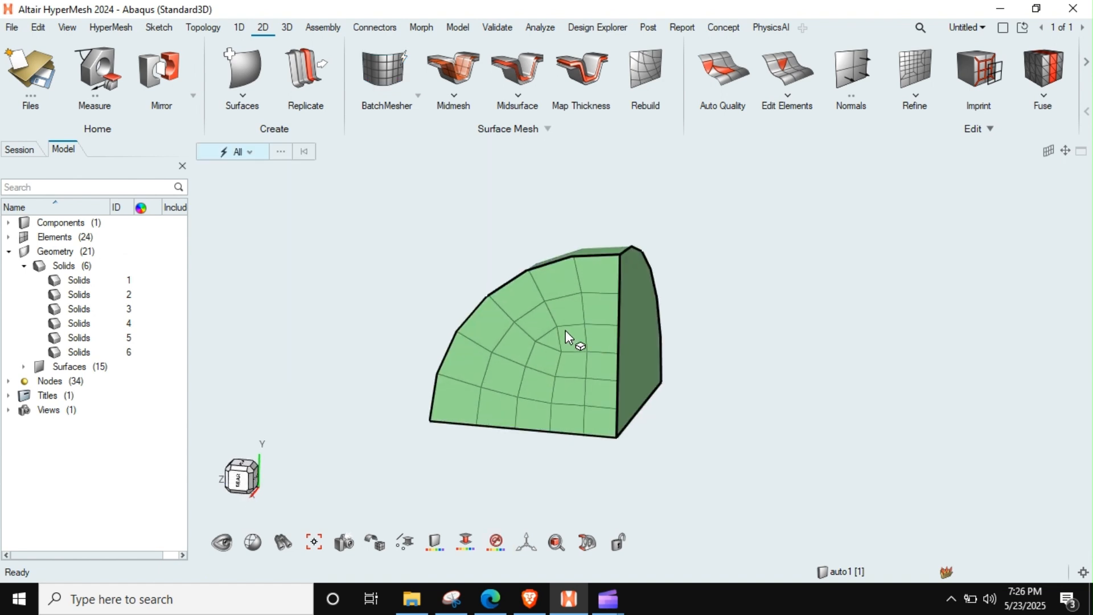
Step: Select the quarter-circle face's shell elements for Revolve and pick the face's straight vertical edge as the axis
middle_drag(572, 348, 544, 335)
scroll(544, 335, down, 4)
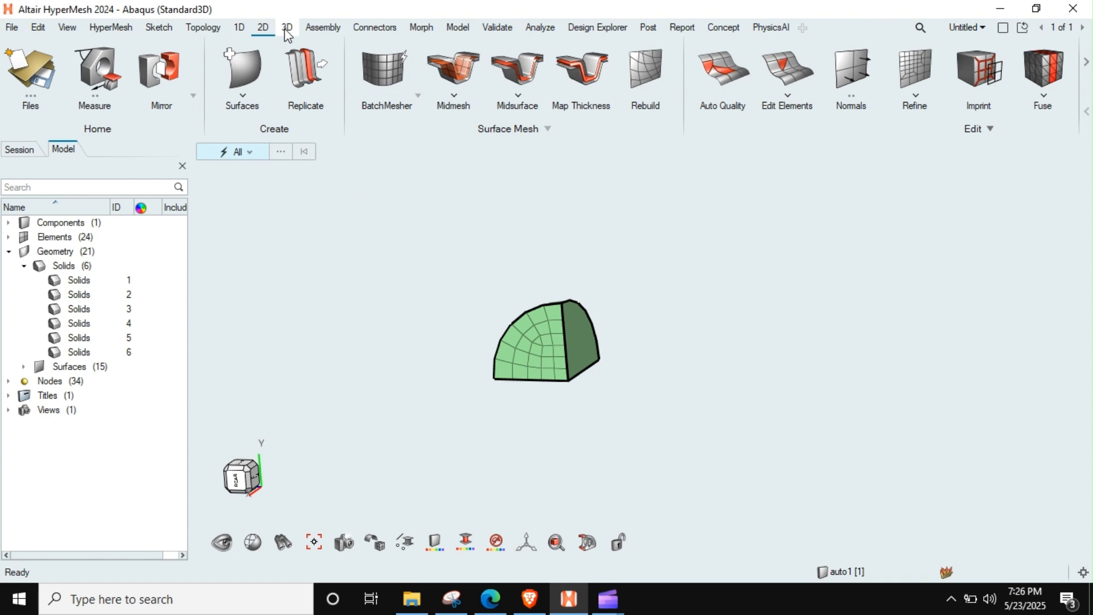
click(206, 29)
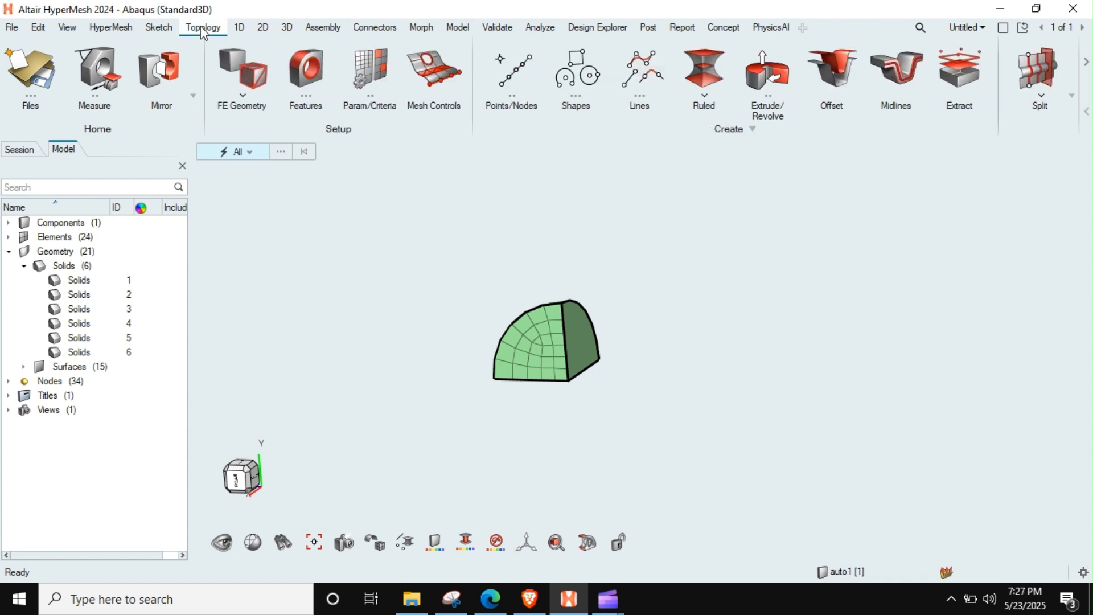
click(770, 77)
drag(688, 254, 454, 447)
scroll(581, 358, up, 2)
click(794, 151)
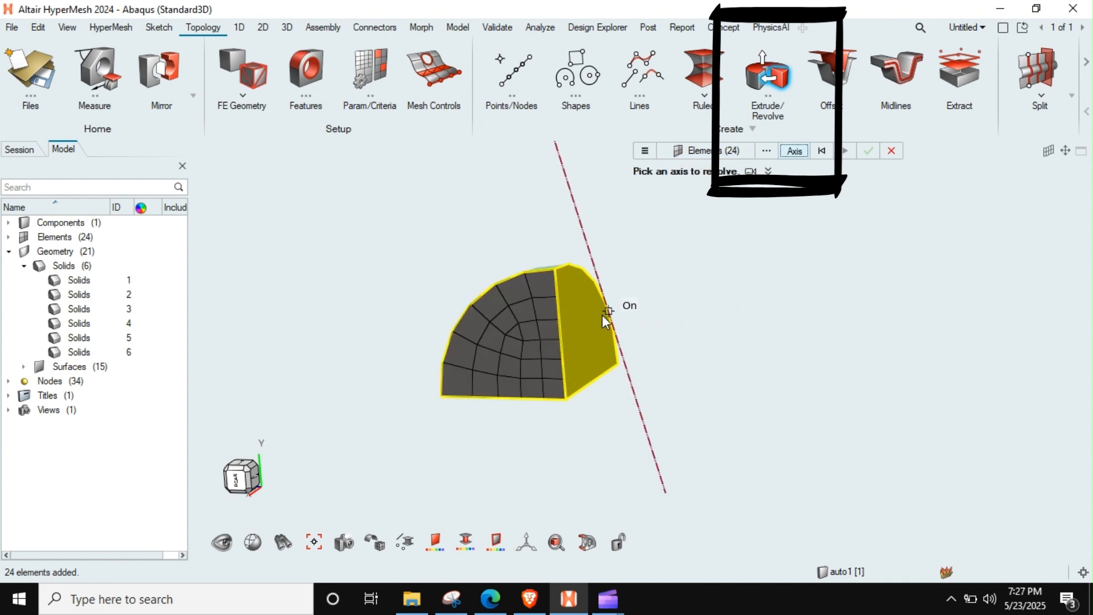
click(562, 340)
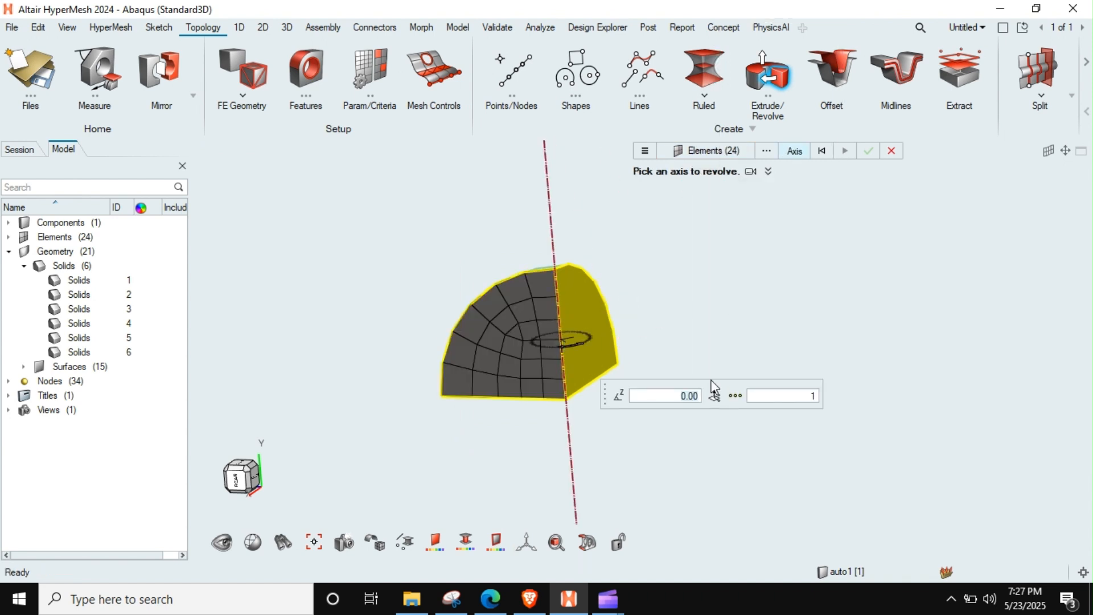
Step: Revolve the selected elements 360 degrees about the axis with 30 divisions to create a half-sphere solid mesh
text(36)
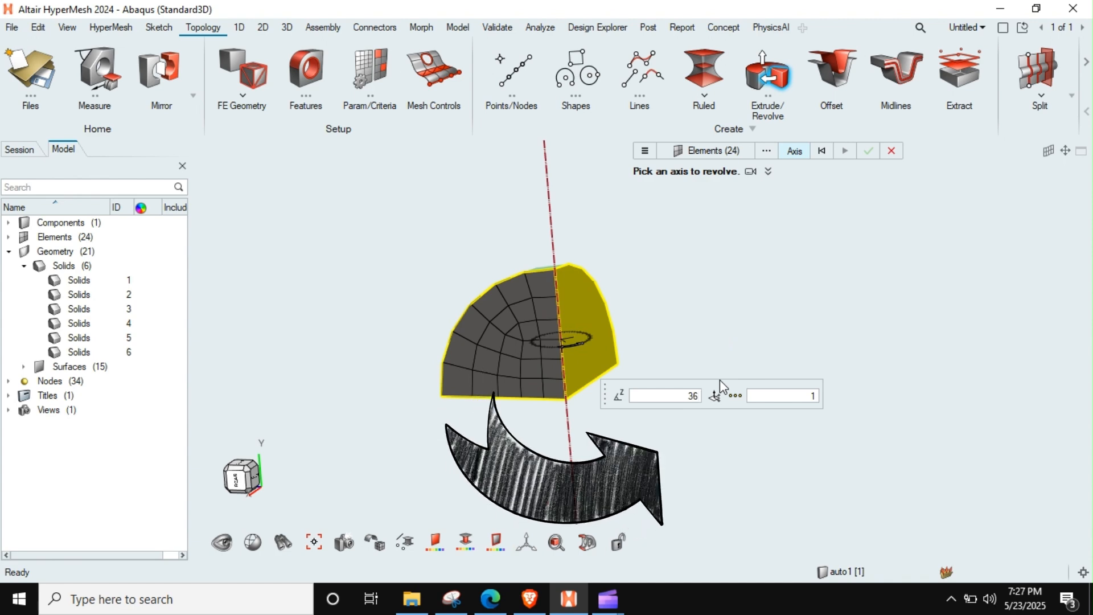
text(0)
key(Return)
click(782, 396)
key(BackSpace)
text(30)
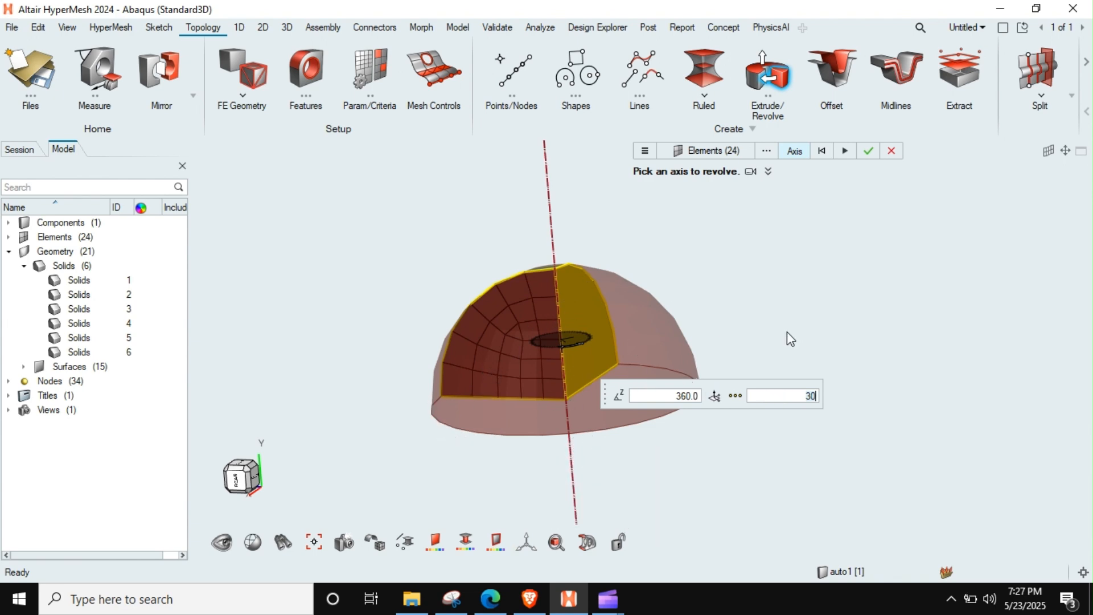
click(868, 151)
Step: Delete the 2D shell elements from the model, keeping the 3D elements
ctrl+drag(659, 339, 604, 362)
scroll(601, 366, up, 4)
ctrl+right_drag(616, 389, 612, 332)
mouse_move(612, 332)
ctrl+mouse_down()
mouse_move(634, 378)
mouse_move(607, 338)
ctrl+mouse_up()
scroll(605, 336, down, 2)
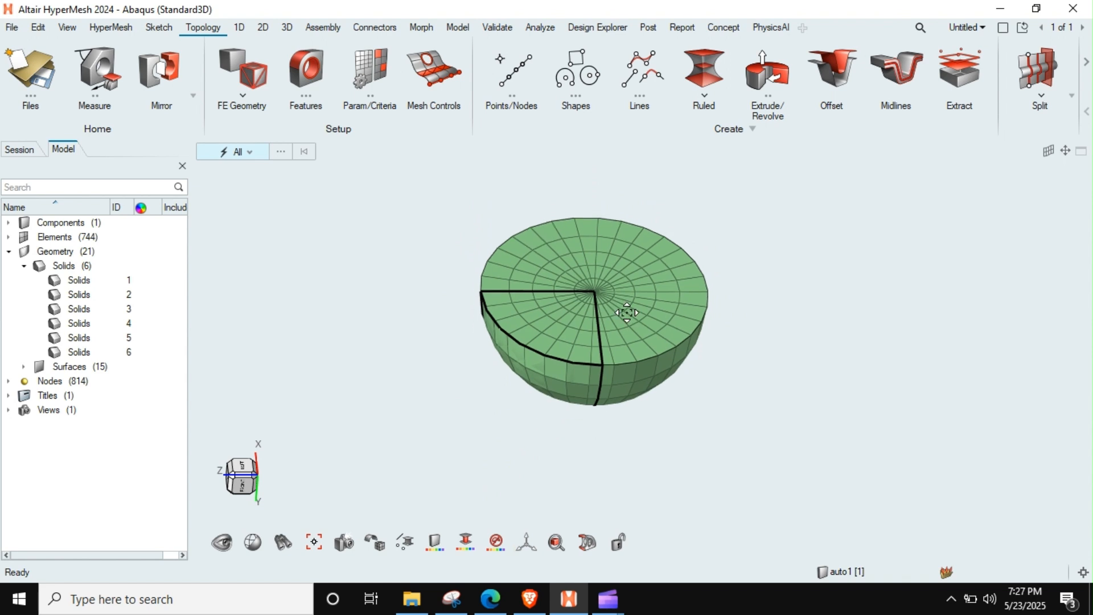
click(9, 237)
click(53, 252)
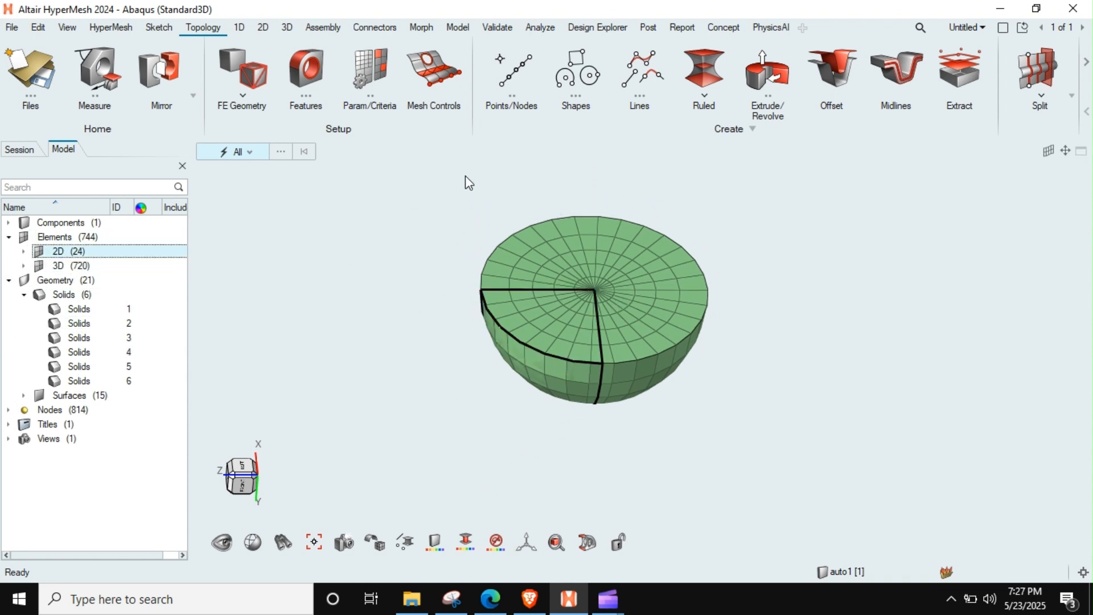
key(Delete)
Step: Hide the geometry of the auto1 component so only the half-sphere mesh is displayed
middle_drag(660, 337, 593, 354)
click(8, 224)
scroll(585, 320, up, 2)
scroll(585, 319, down, 3)
middle_drag(593, 254, 394, 239)
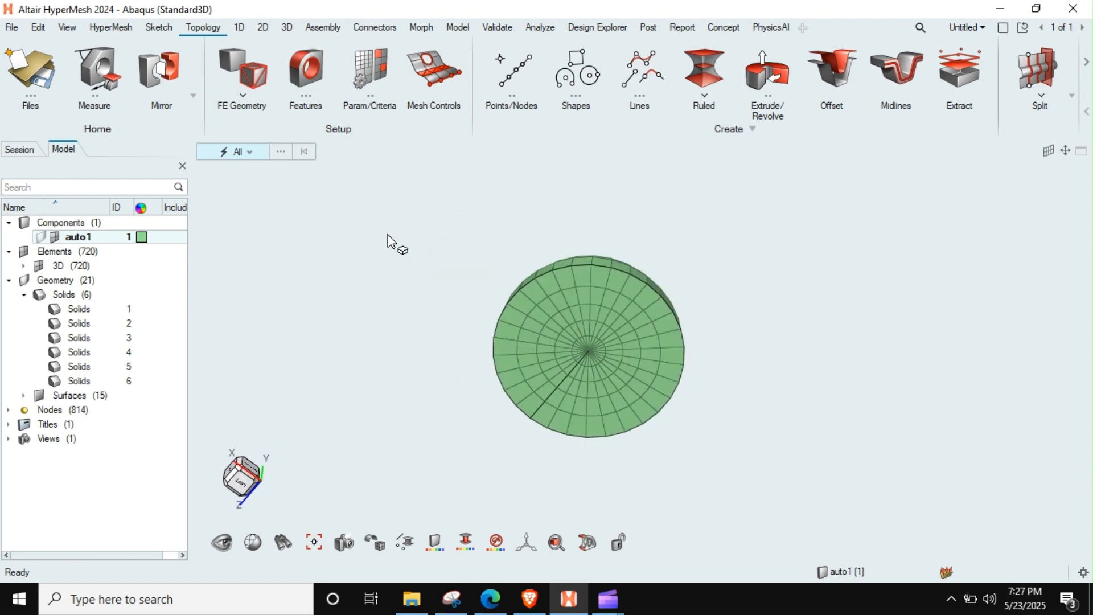
Step: Set up a mirror of all elements of the half-sphere solid mesh and activate its plane selection
click(156, 79)
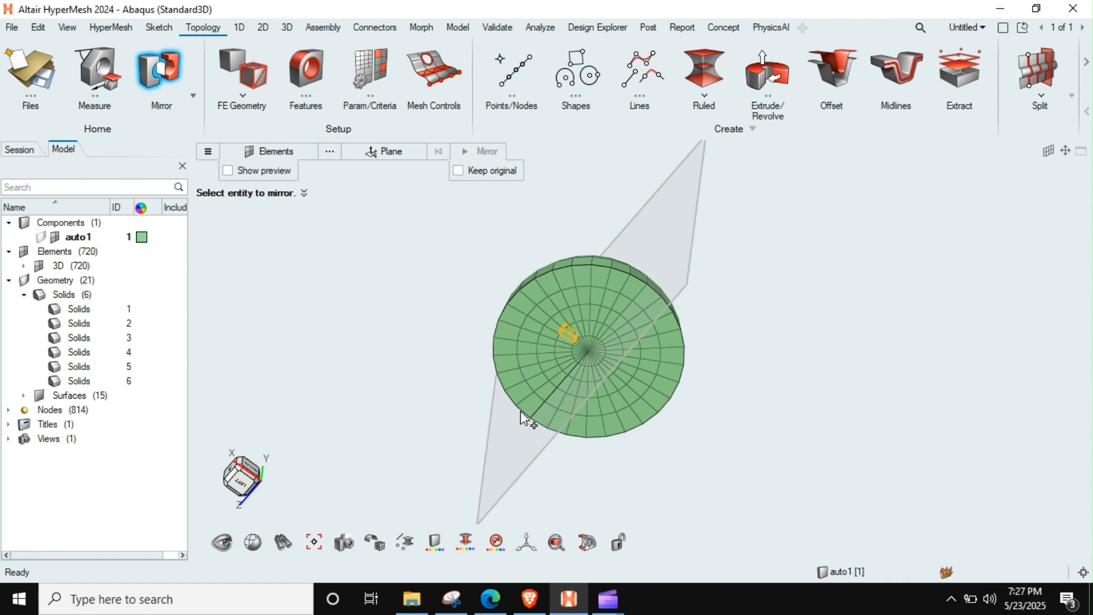
shift+drag(694, 319, 431, 511)
click(370, 150)
Step: Place the mirror plane on the half-sphere mesh, reposition and rotate it with the vector tool, and enable Keep original
middle_drag(716, 358, 710, 237)
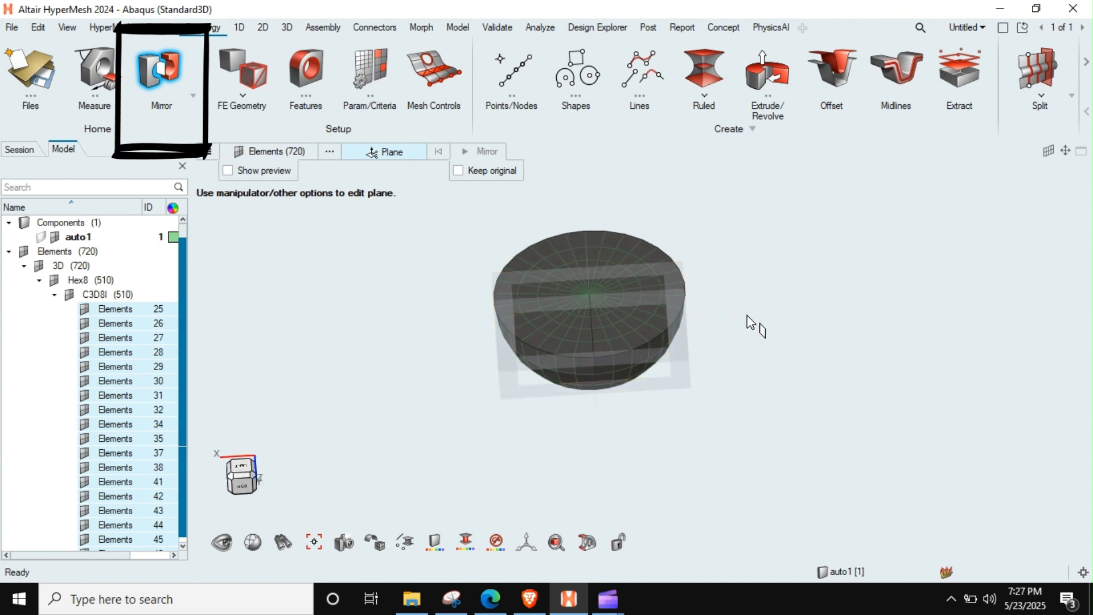
click(681, 359)
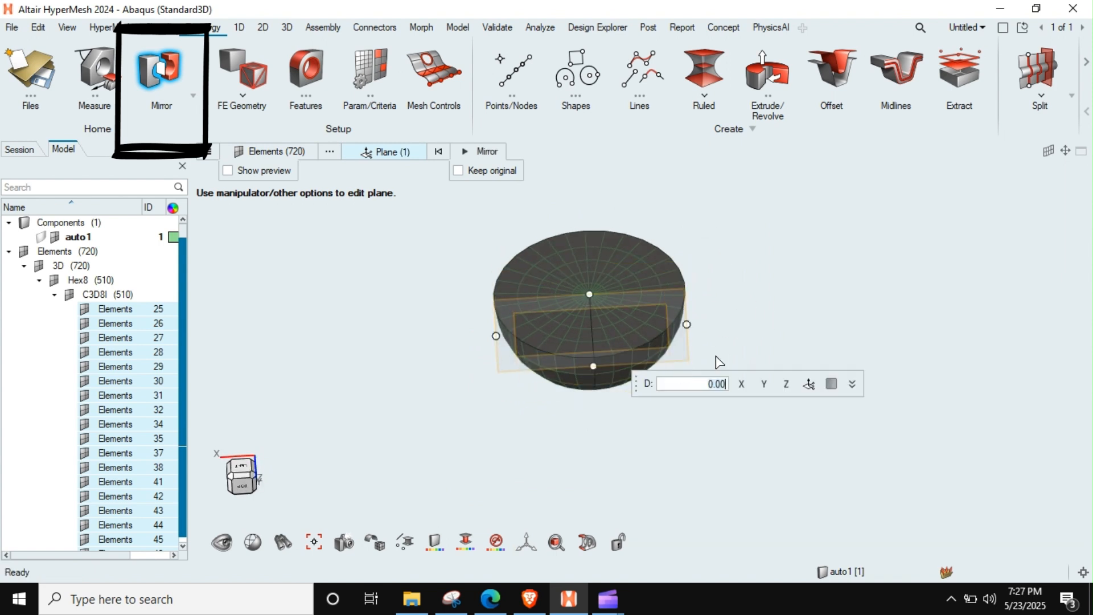
click(809, 384)
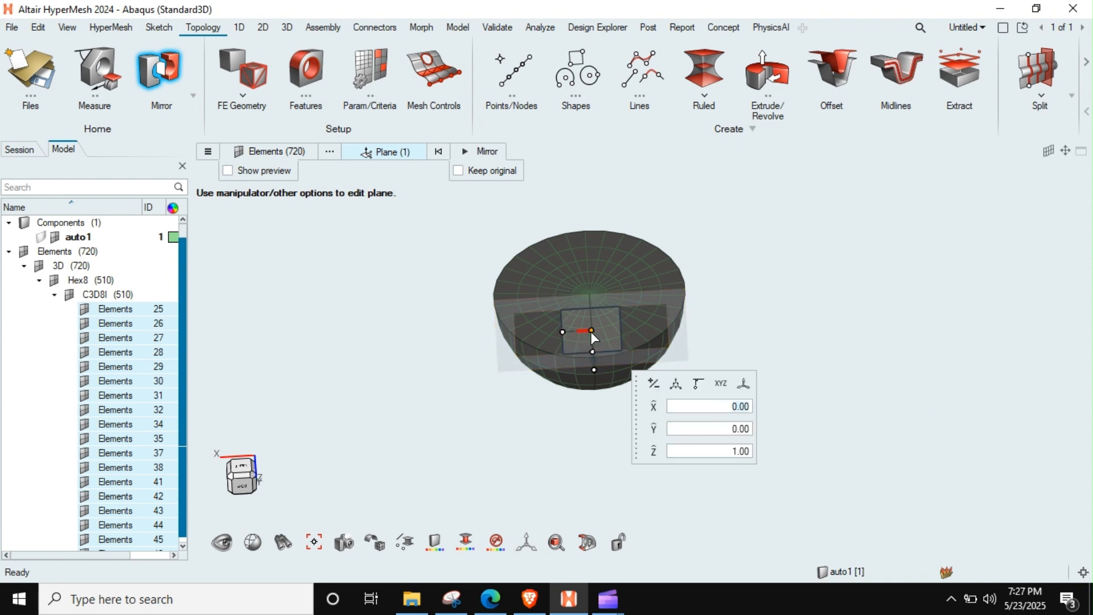
drag(592, 334, 632, 265)
scroll(630, 264, up, 5)
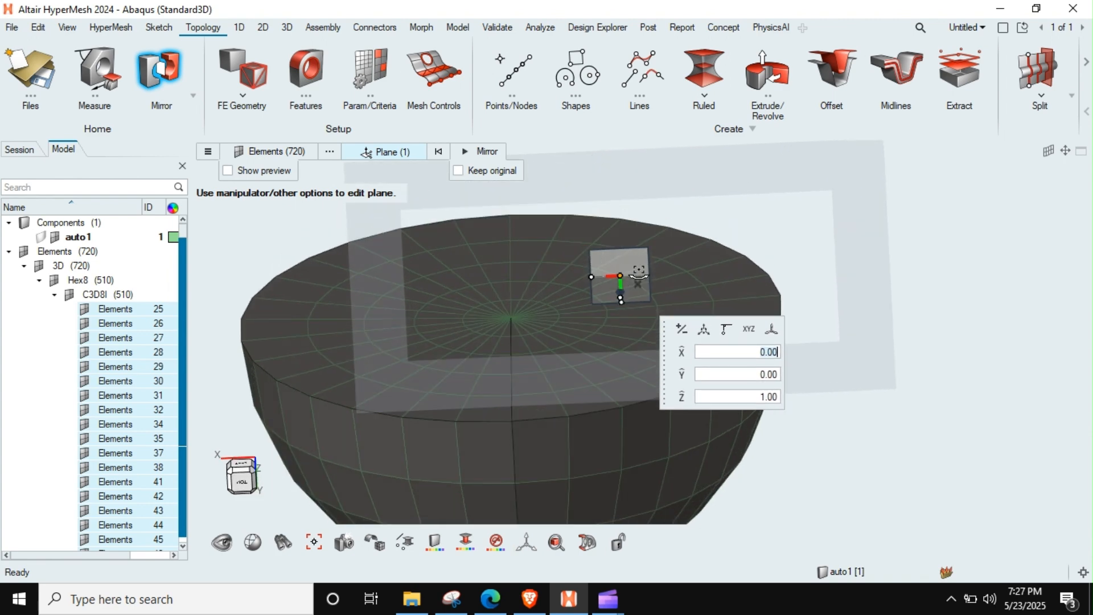
drag(619, 293, 510, 313)
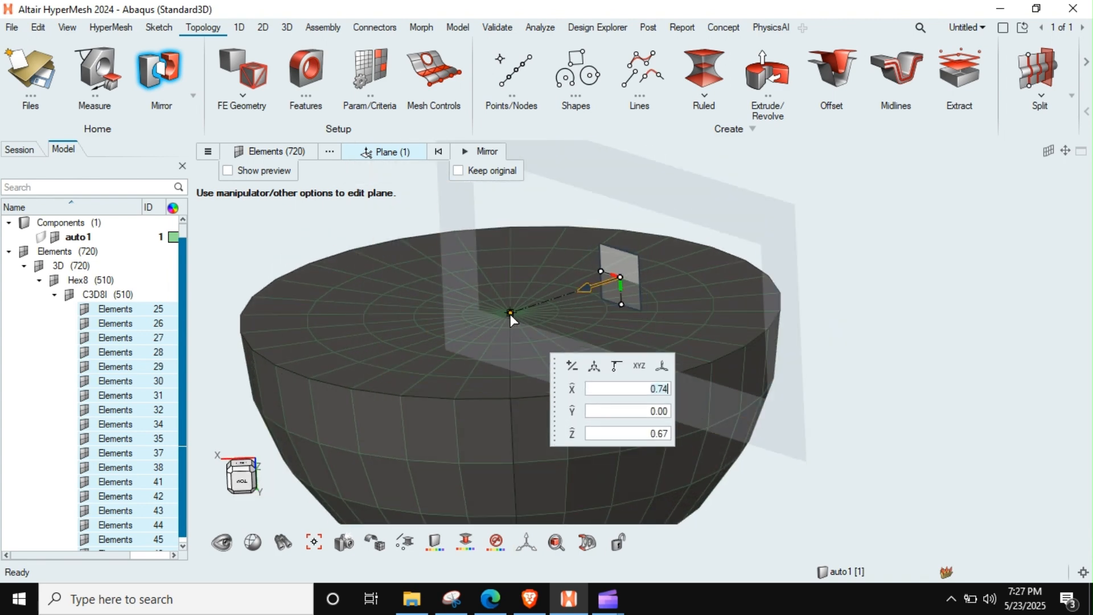
drag(601, 270, 541, 267)
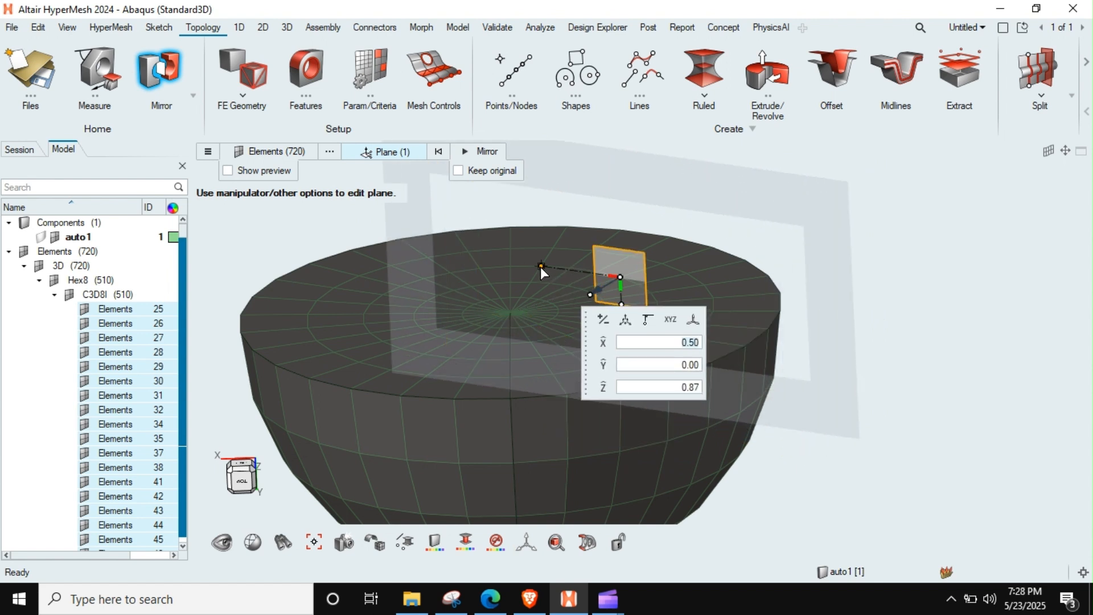
click(458, 170)
Step: Try to mirror the half-sphere elements across the upright plane, and undo the mirror
click(481, 151)
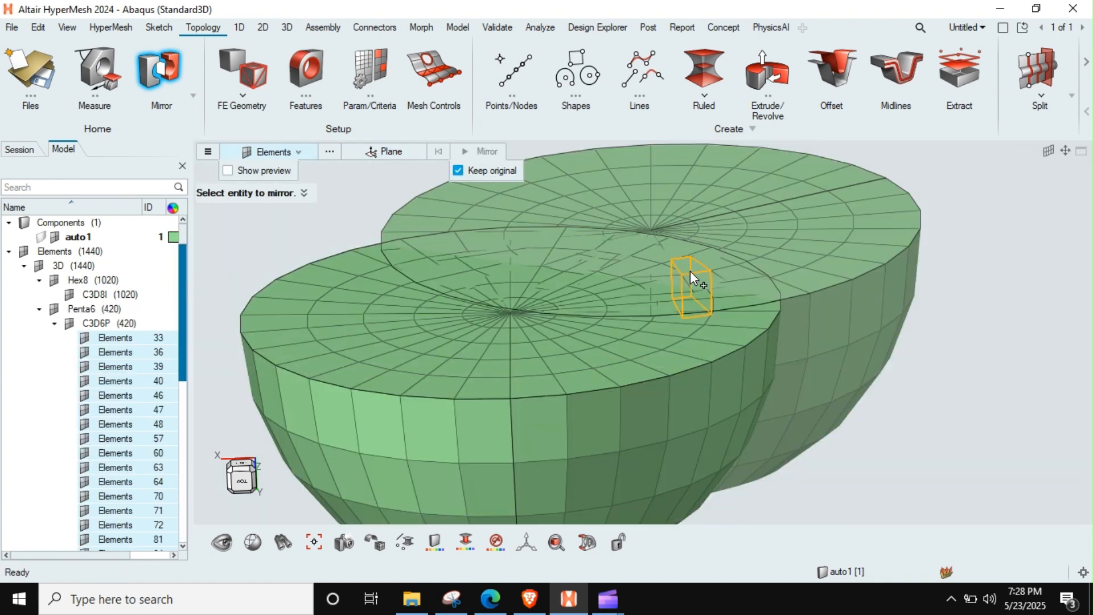
scroll(690, 271, down, 5)
middle_drag(690, 271, 705, 307)
key(ctrl+z)
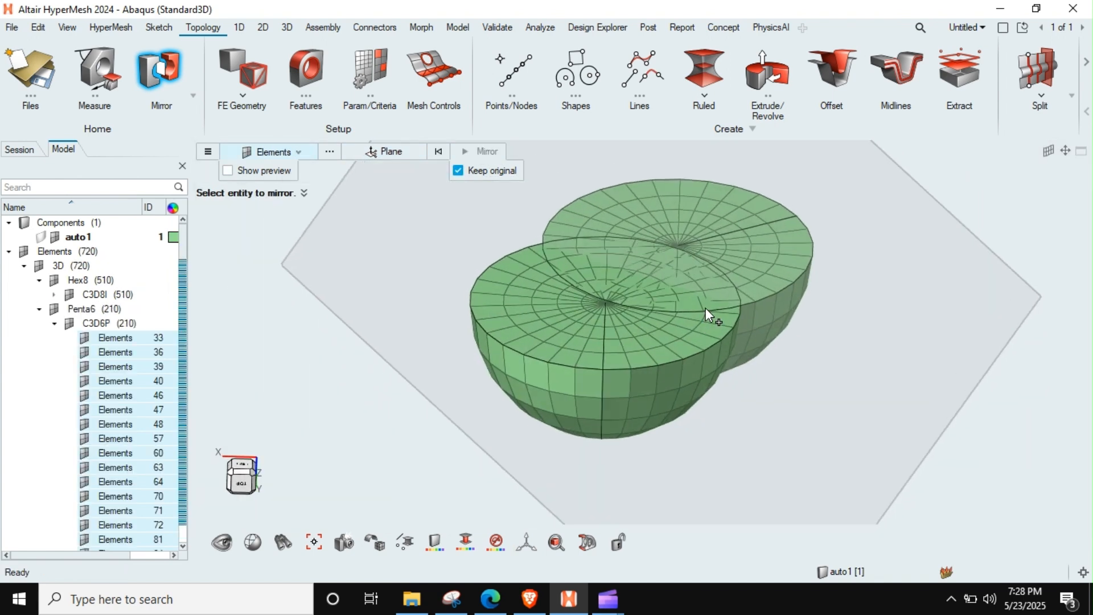
Step: Place a new mirror plane on the half-sphere mesh and move its vector manipulator up towards the flat face's rim
scroll(683, 336, up, 2)
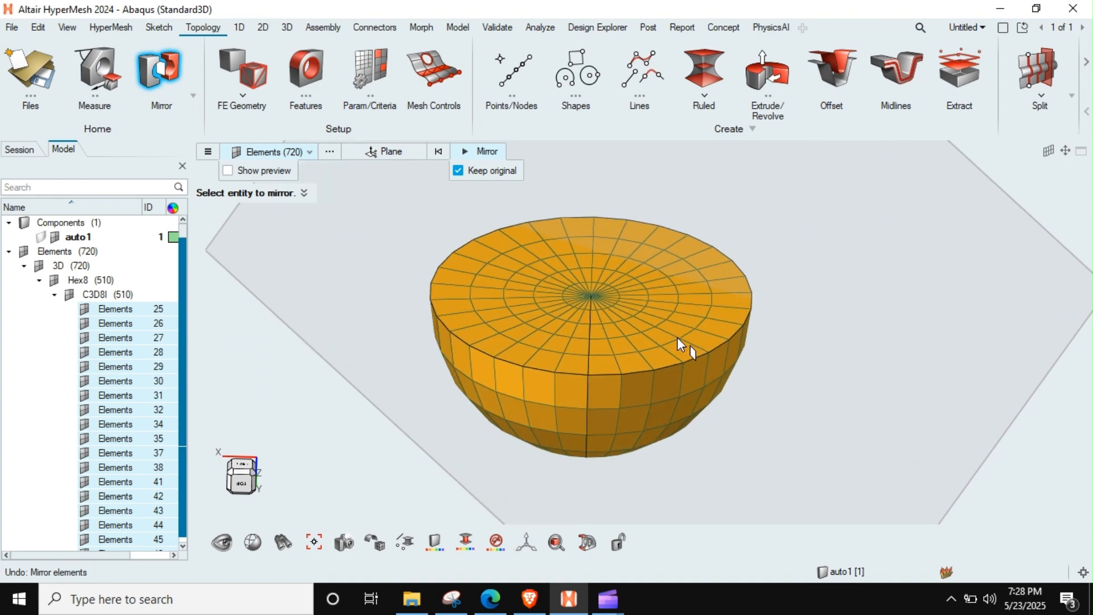
click(404, 155)
middle_drag(752, 359, 667, 376)
click(715, 377)
click(809, 424)
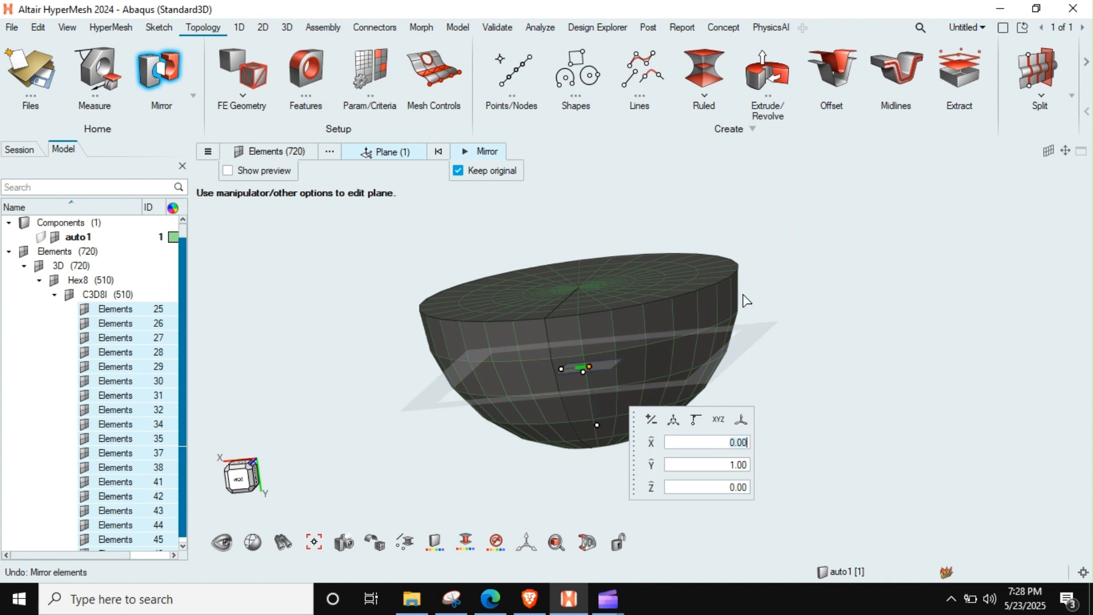
drag(589, 367, 573, 295)
middle_drag(574, 295, 578, 316)
scroll(578, 315, up, 2)
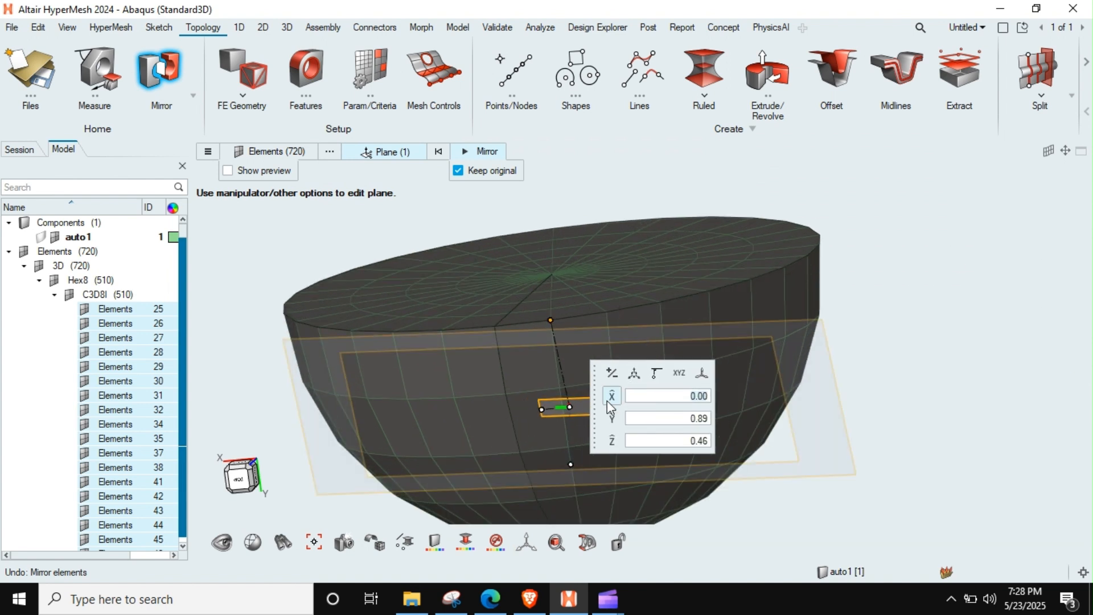
Step: Align the mirror plane with the flat face using rim nodes, giving a normal of 0, -1, 0, and mirror the half-sphere elements
drag(568, 405, 551, 317)
middle_drag(551, 317, 567, 367)
drag(541, 348, 454, 353)
drag(562, 341, 672, 324)
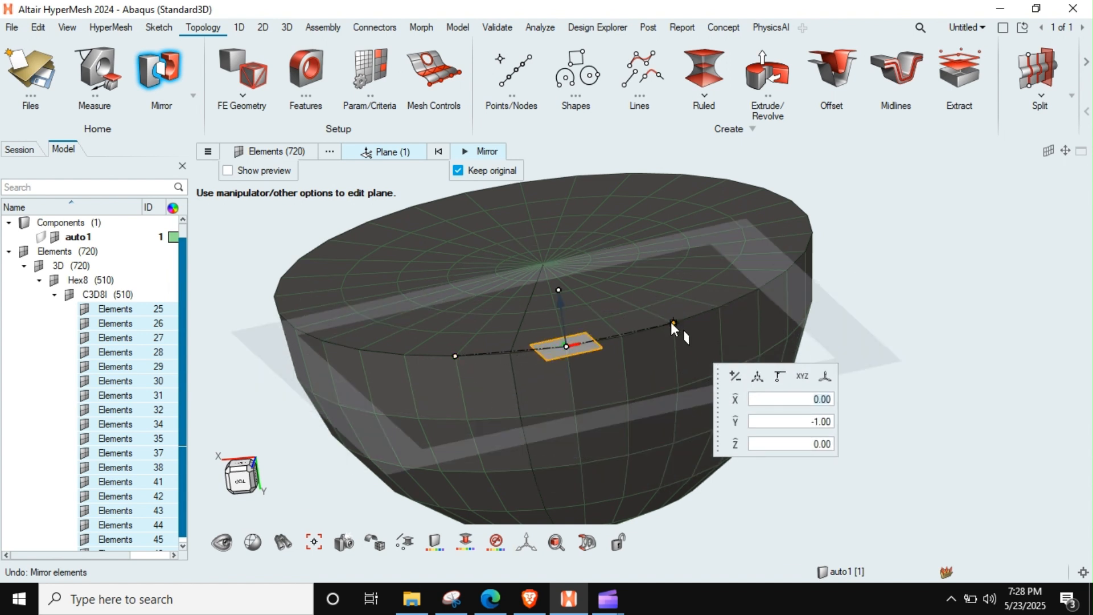
click(478, 152)
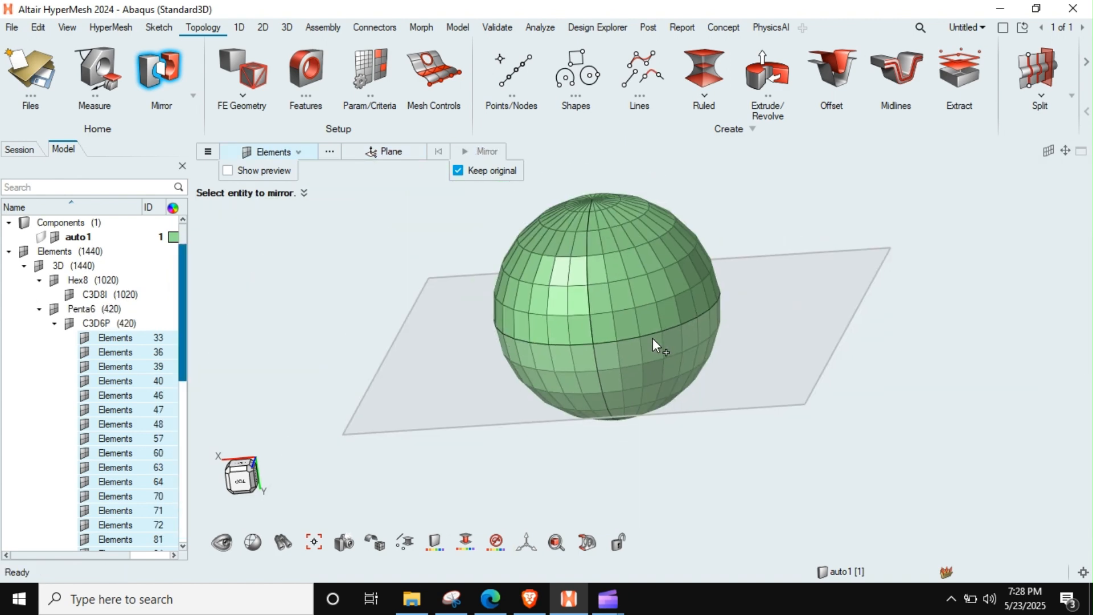
key(Escape)
middle_drag(715, 340, 690, 391)
scroll(620, 261, up, 2)
scroll(620, 260, down, 2)
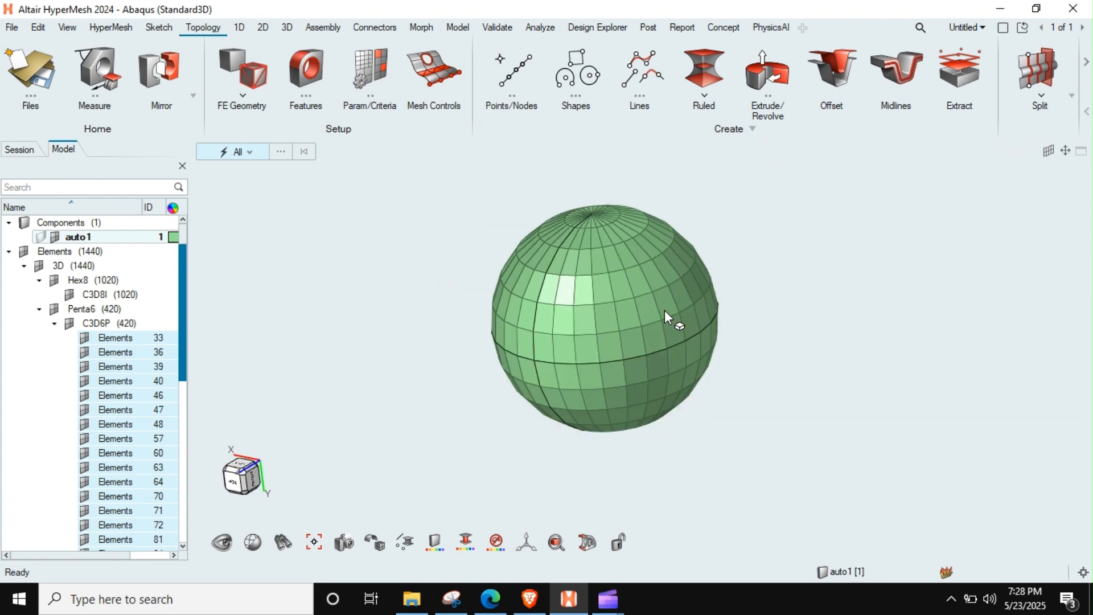
right_drag(660, 308, 535, 346)
scroll(535, 346, up, 3)
scroll(535, 347, down, 3)
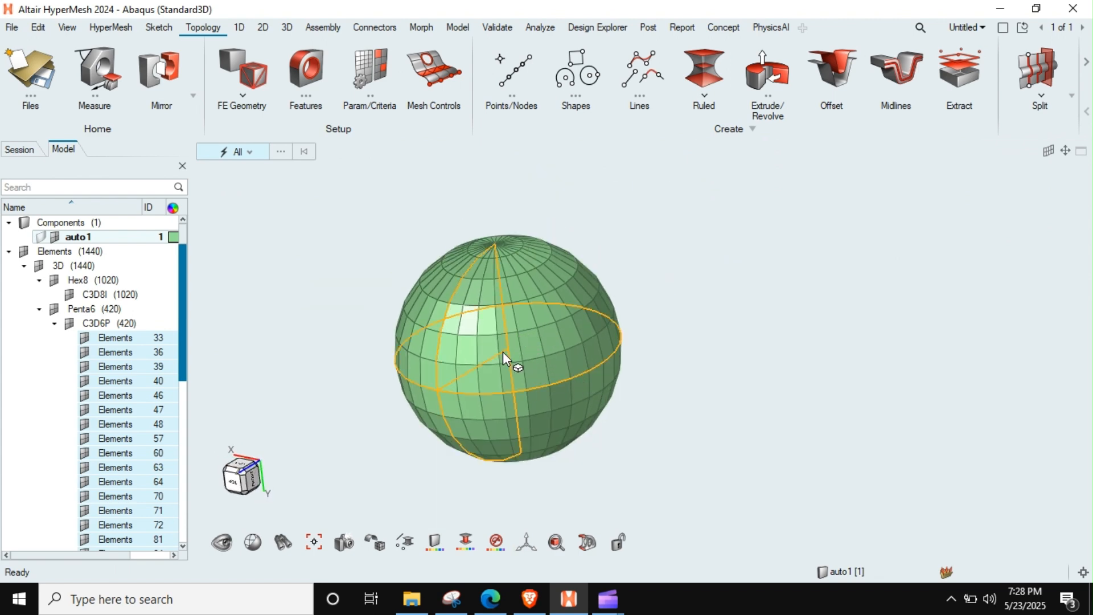
Step: Find the duplicate node clusters across all elements of the sphere mesh with the Equivalence tool
click(499, 33)
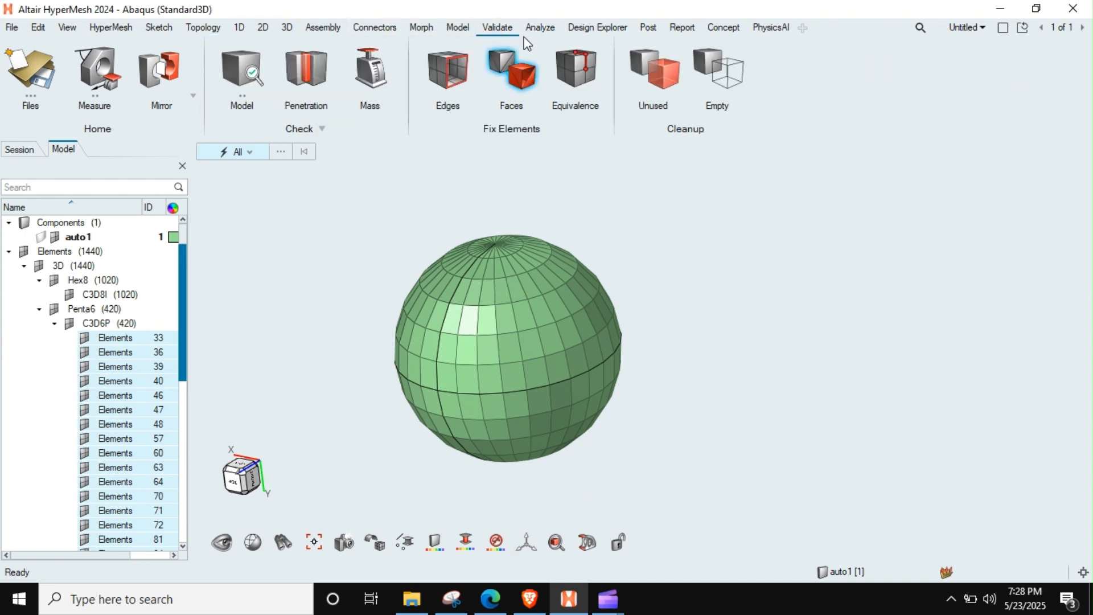
click(582, 70)
drag(760, 199, 243, 500)
click(581, 154)
scroll(609, 322, up, 4)
middle_drag(631, 327, 647, 307)
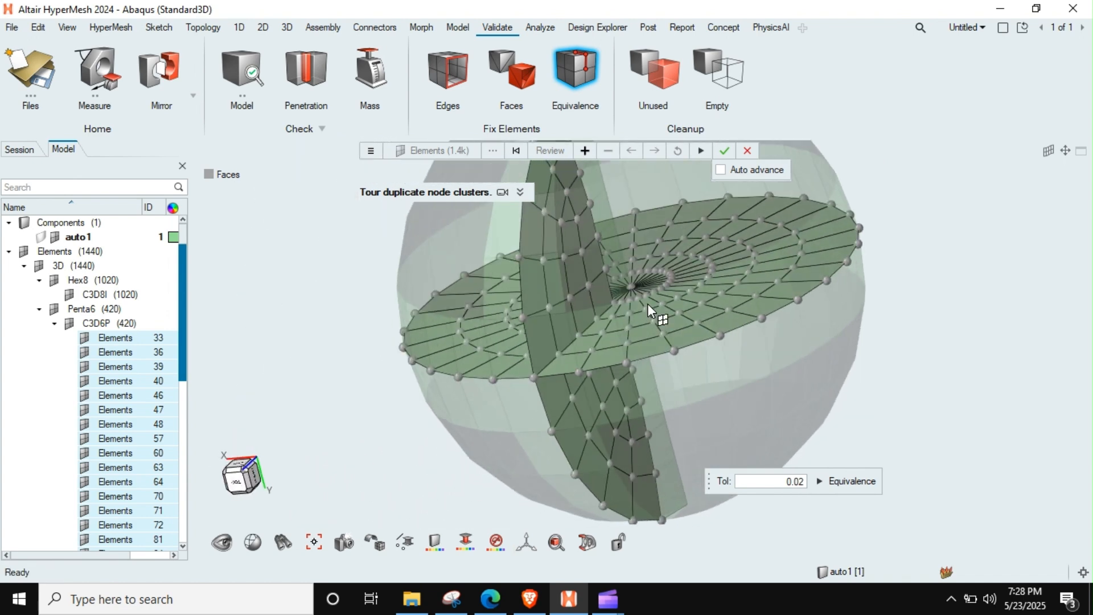
Step: Equivalence all the duplicate nodes found in the sphere mesh and leave the tool
click(724, 155)
key(Escape)
scroll(718, 306, down, 4)
middle_drag(716, 304, 829, 349)
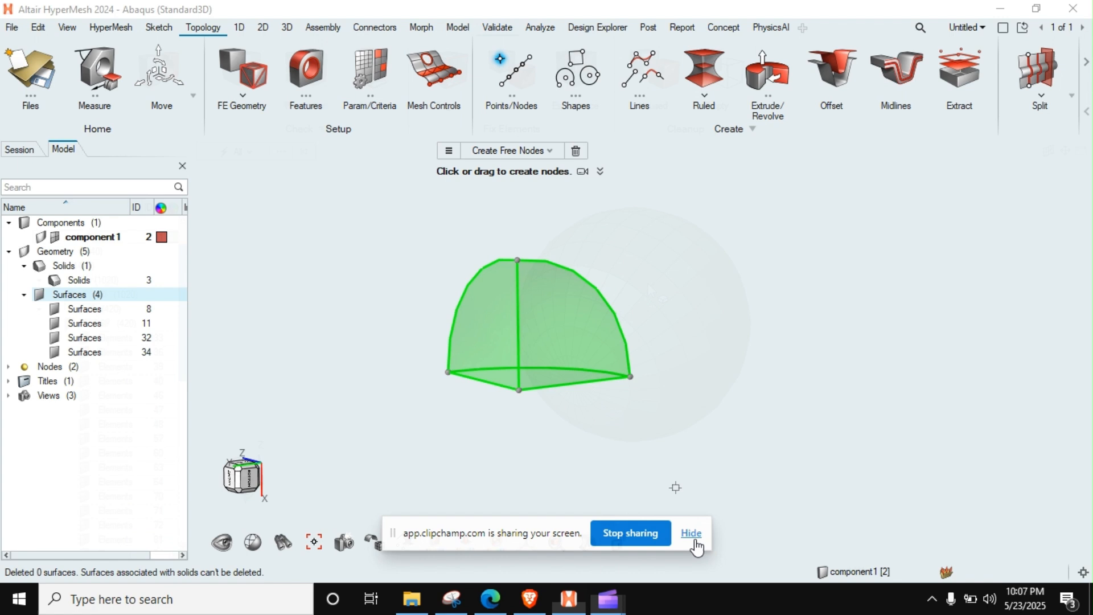
Step: Examine the shape and edges of the one-eighth sphere solid in component1 from several angles
click(691, 534)
middle_drag(573, 366, 546, 342)
middle_drag(544, 328, 530, 352)
scroll(514, 283, down, 3)
right_drag(514, 283, 504, 304)
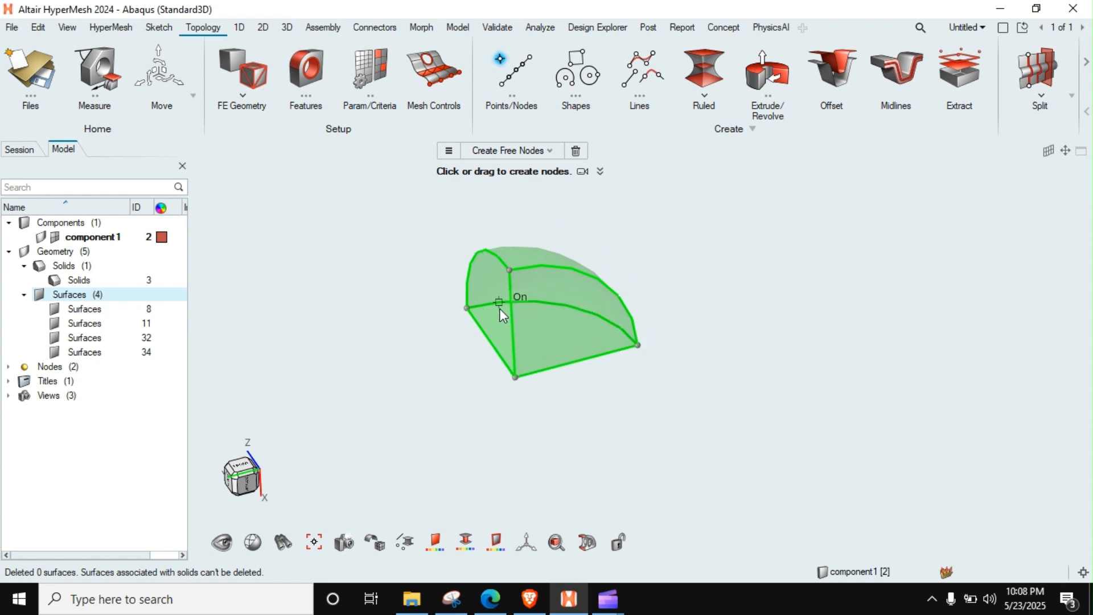
middle_drag(497, 303, 578, 296)
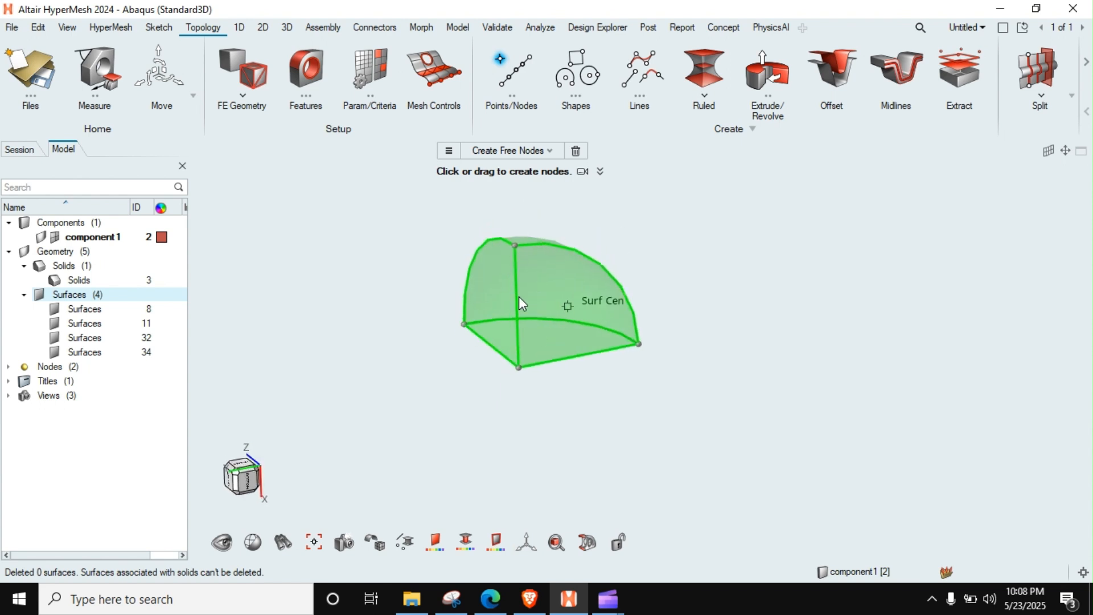
scroll(517, 343, up, 2)
scroll(532, 357, down, 3)
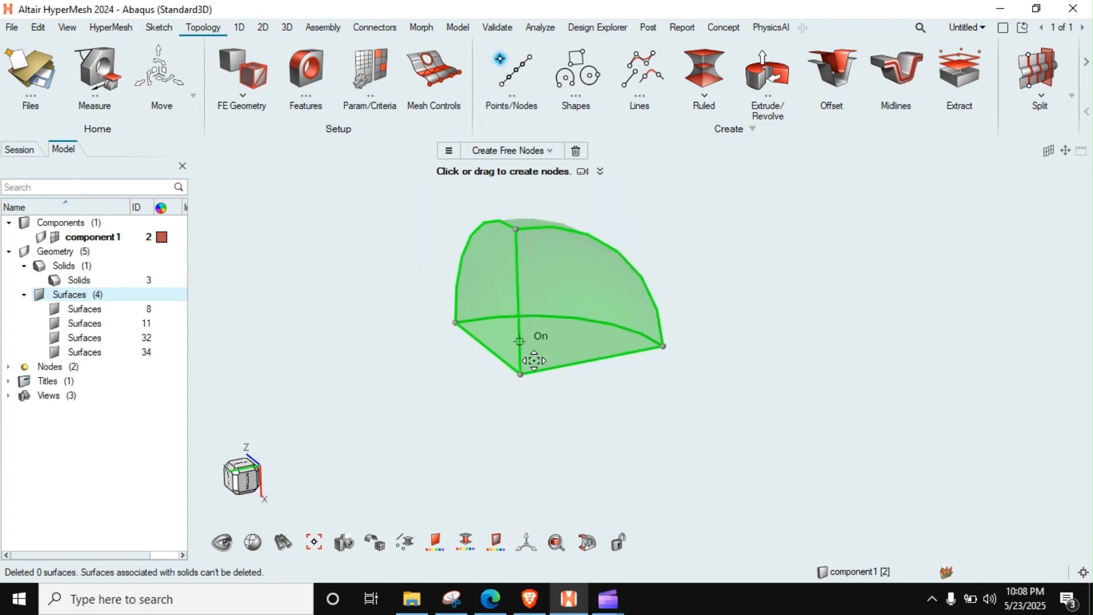
middle_drag(541, 359, 539, 323)
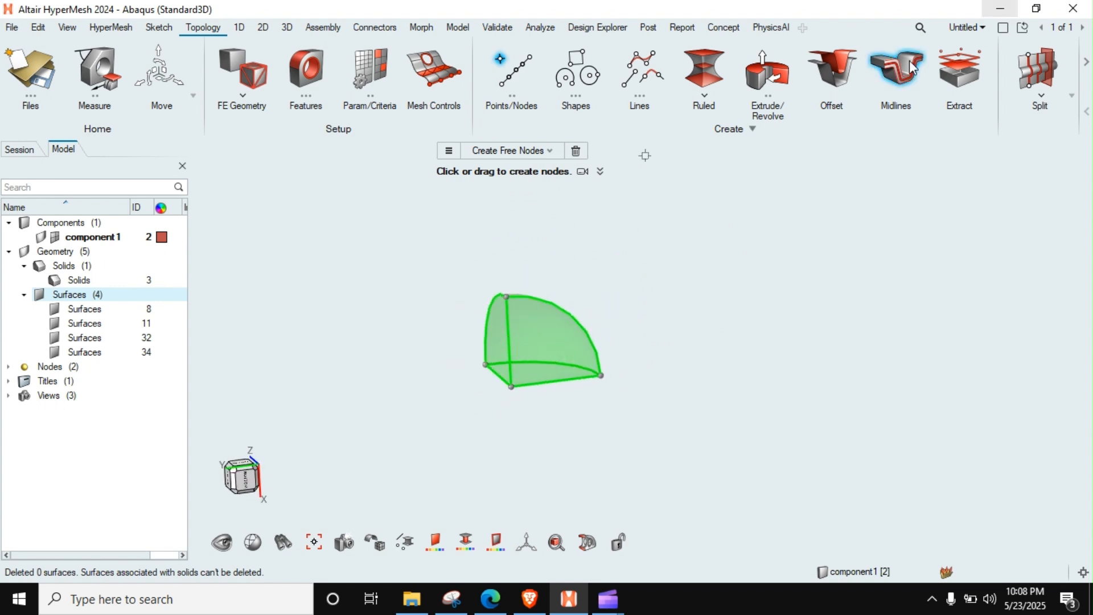
Step: Check the mappability of the one-eighth sphere solid with the Map solid mesh tool
click(289, 30)
click(364, 69)
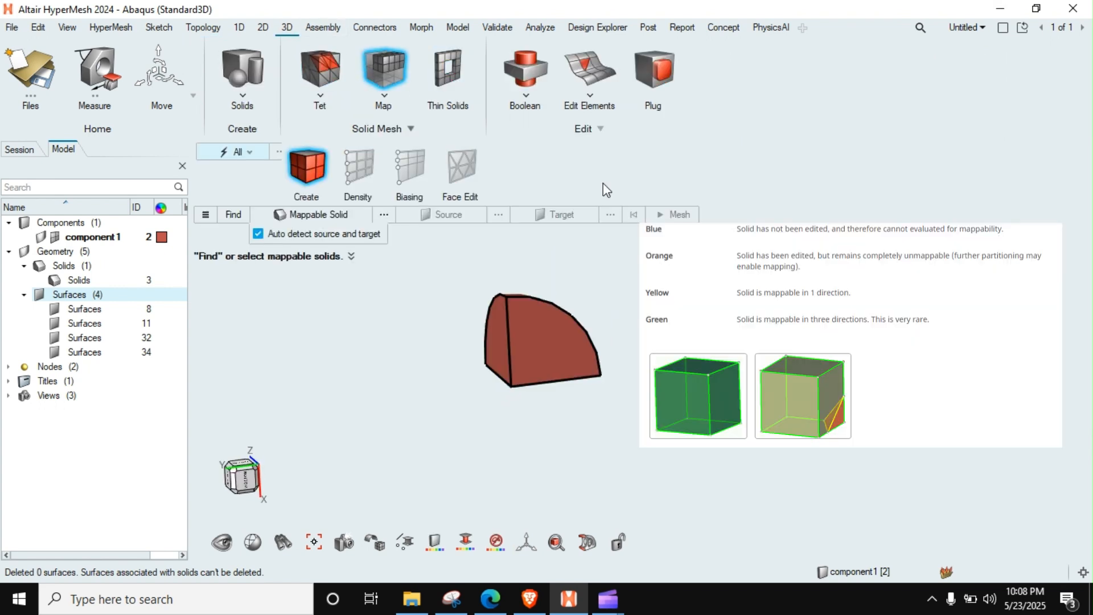
middle_drag(578, 332, 554, 366)
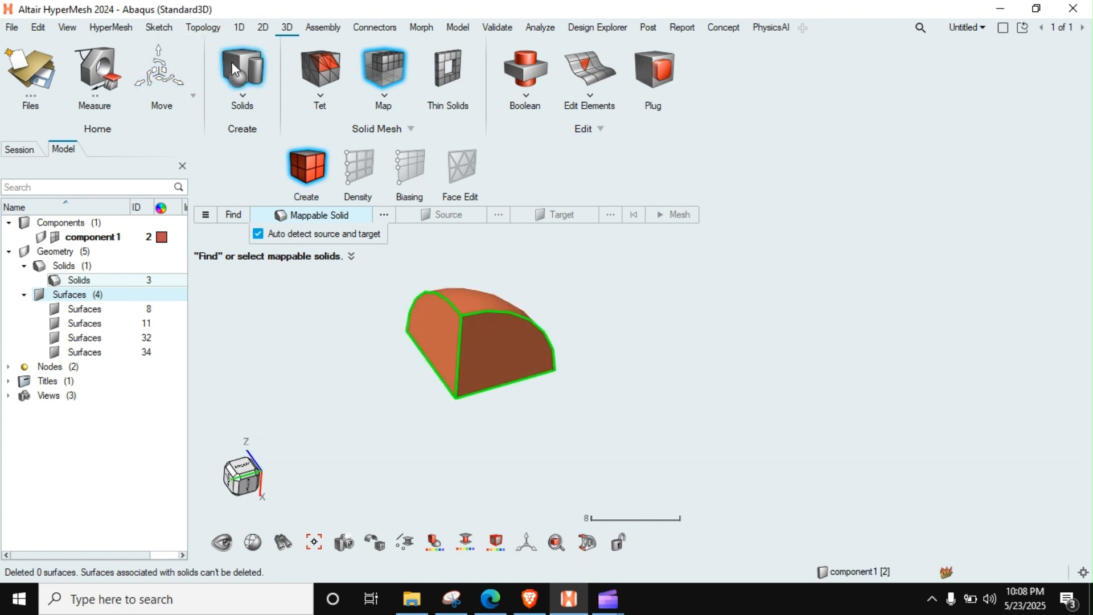
scroll(575, 376, up, 3)
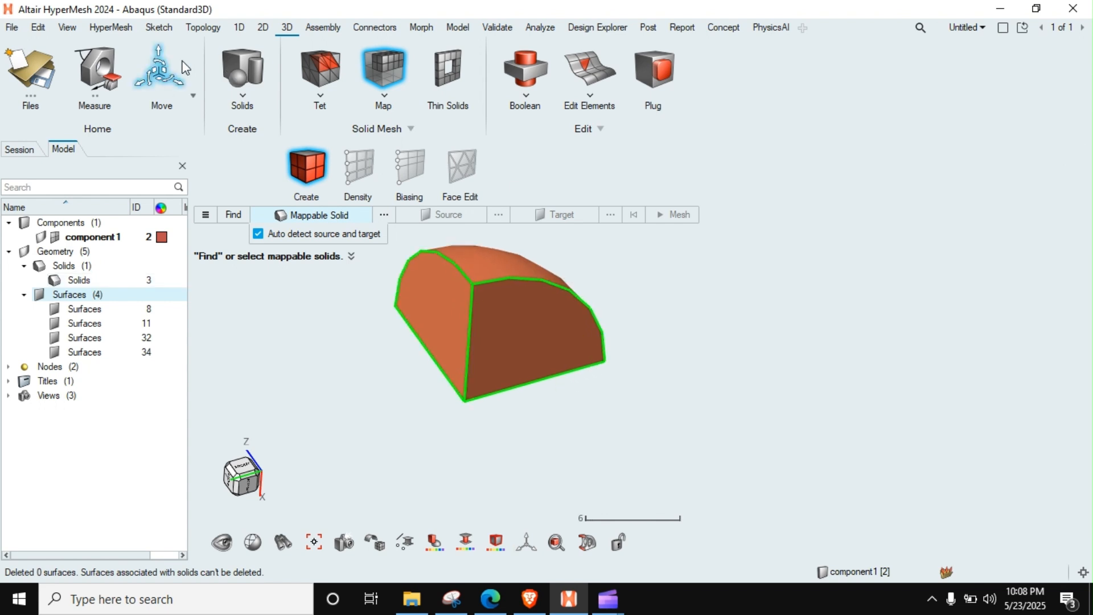
Step: Create free nodes at the midpoints of the solid's vertical straight edge and one straight edge of its base
key(F8)
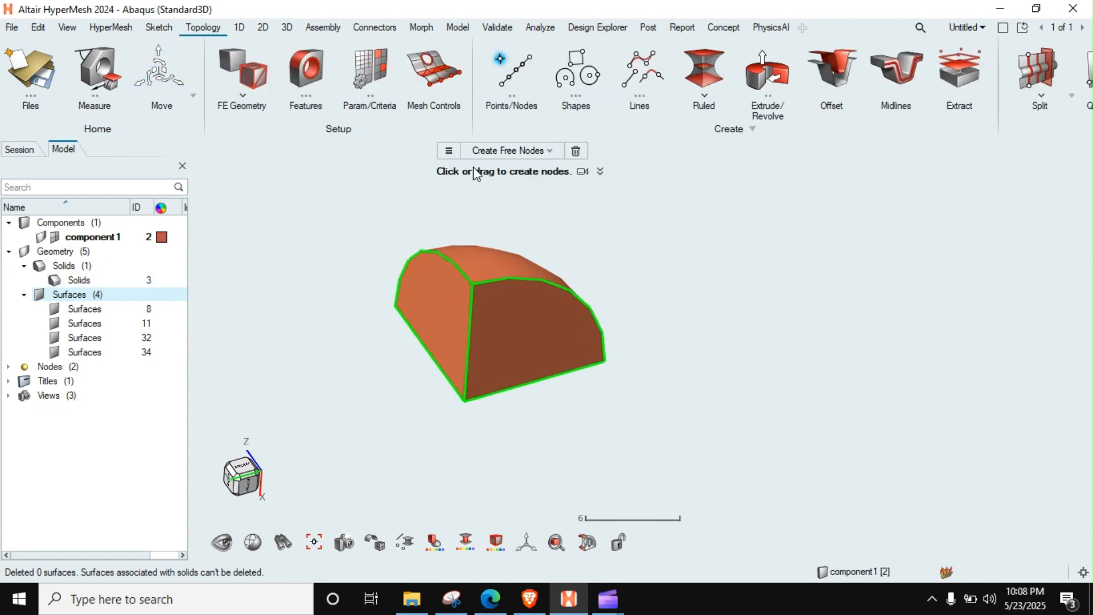
click(534, 382)
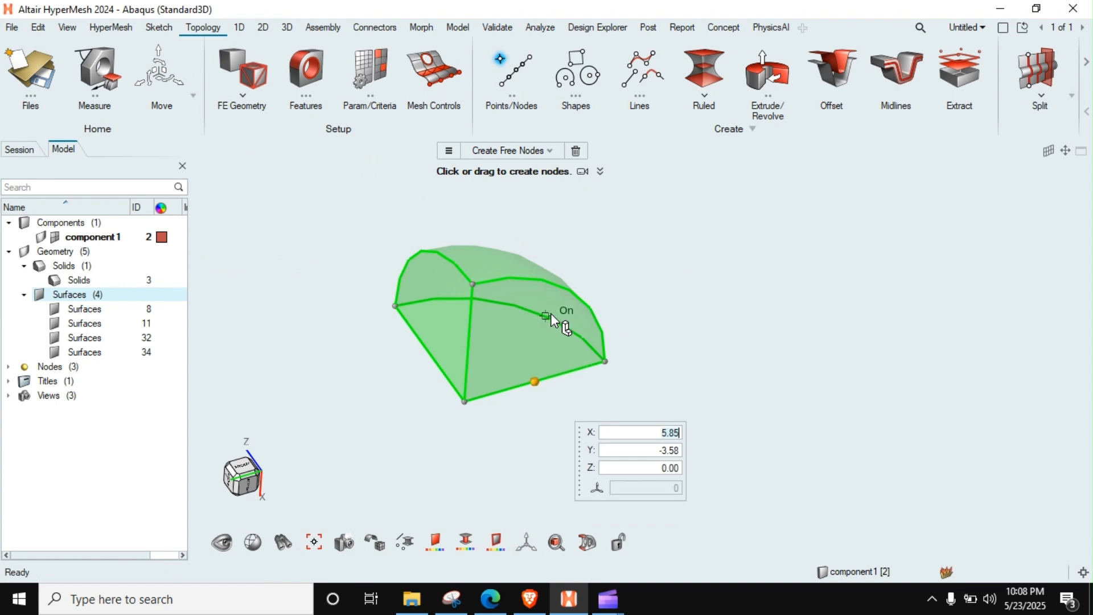
click(468, 345)
ctrl+drag(678, 268, 727, 311)
key(Escape)
Step: Measure the distances from the solid's center corner to the two edge midpoint nodes
key(F4)
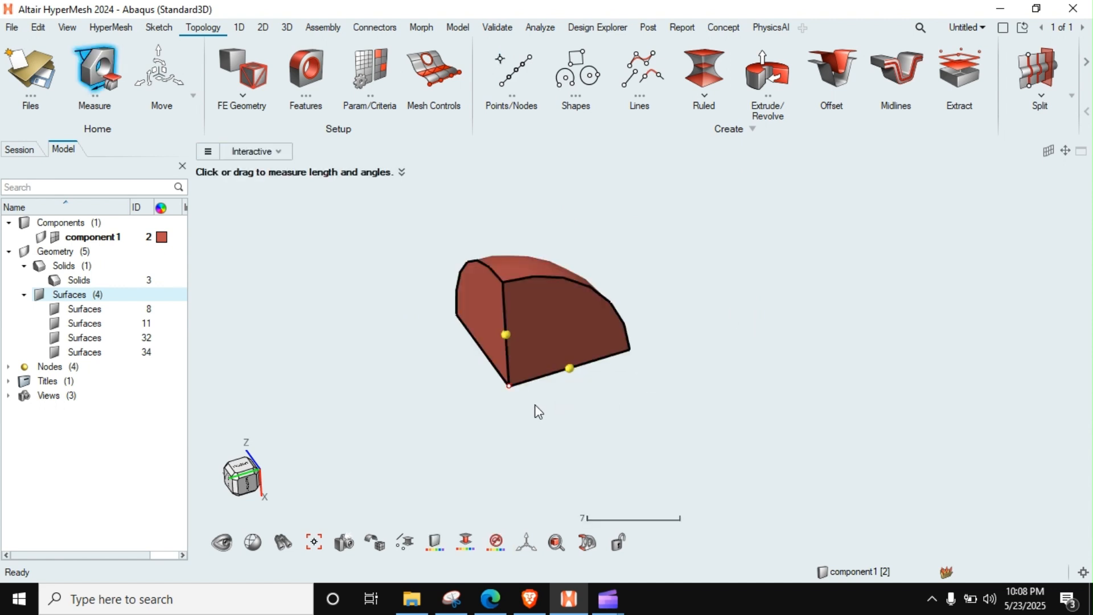
drag(504, 398, 569, 368)
drag(509, 387, 505, 335)
scroll(561, 346, up, 4)
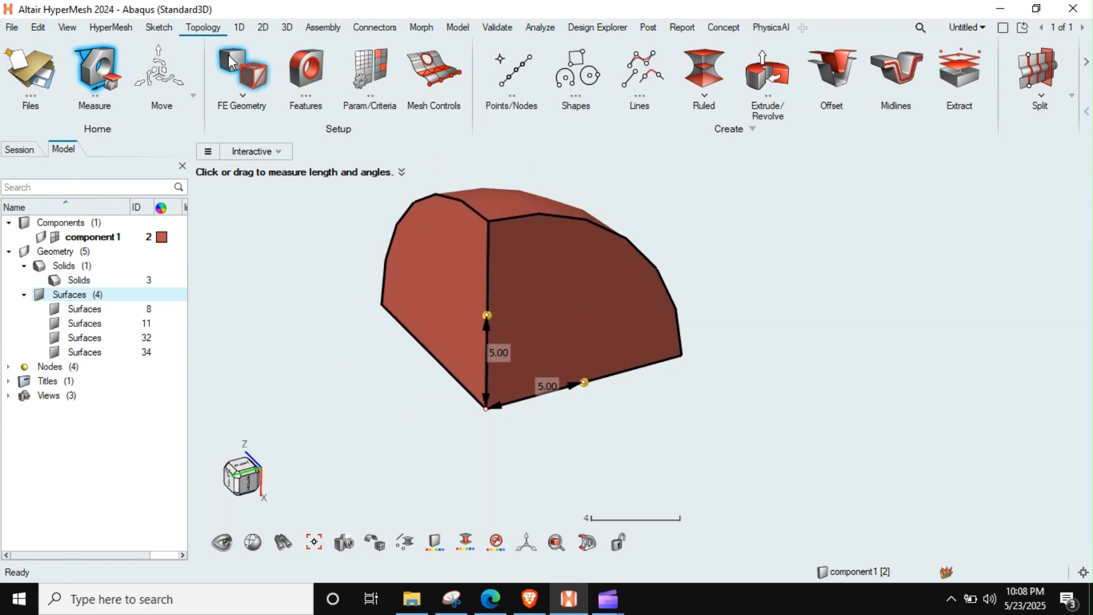
click(286, 27)
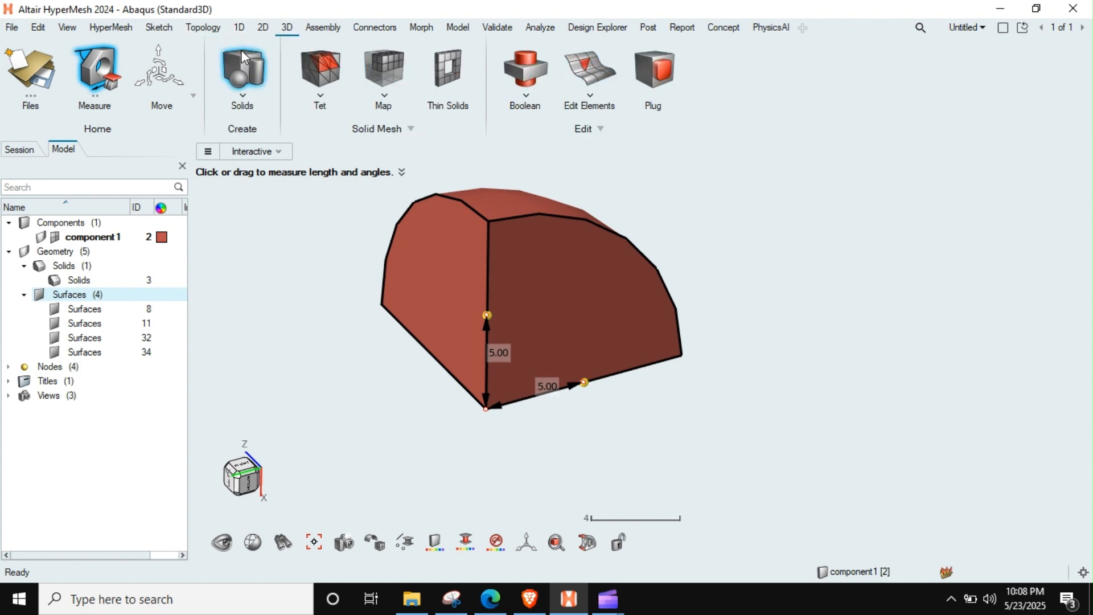
click(242, 68)
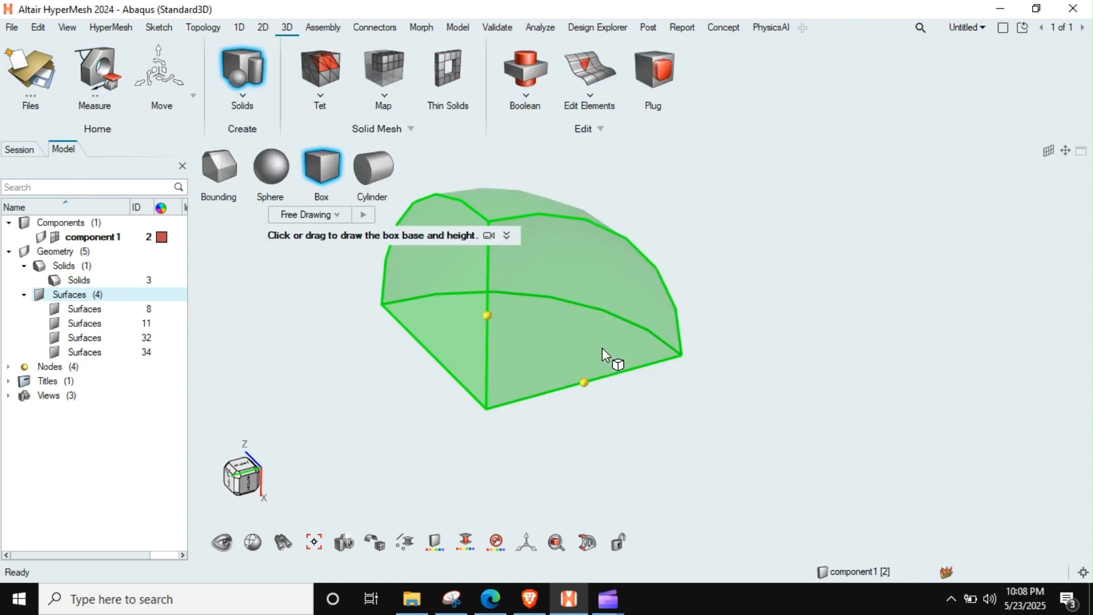
click(486, 408)
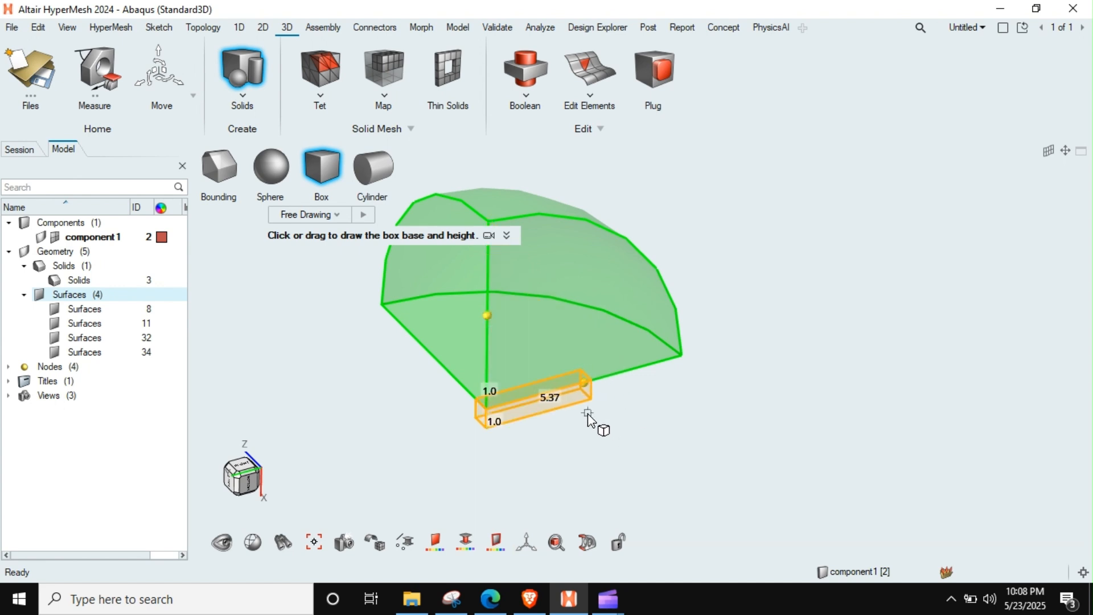
key(Escape)
key(Escape)
scroll(593, 405, down, 1)
right_drag(594, 407, 580, 354)
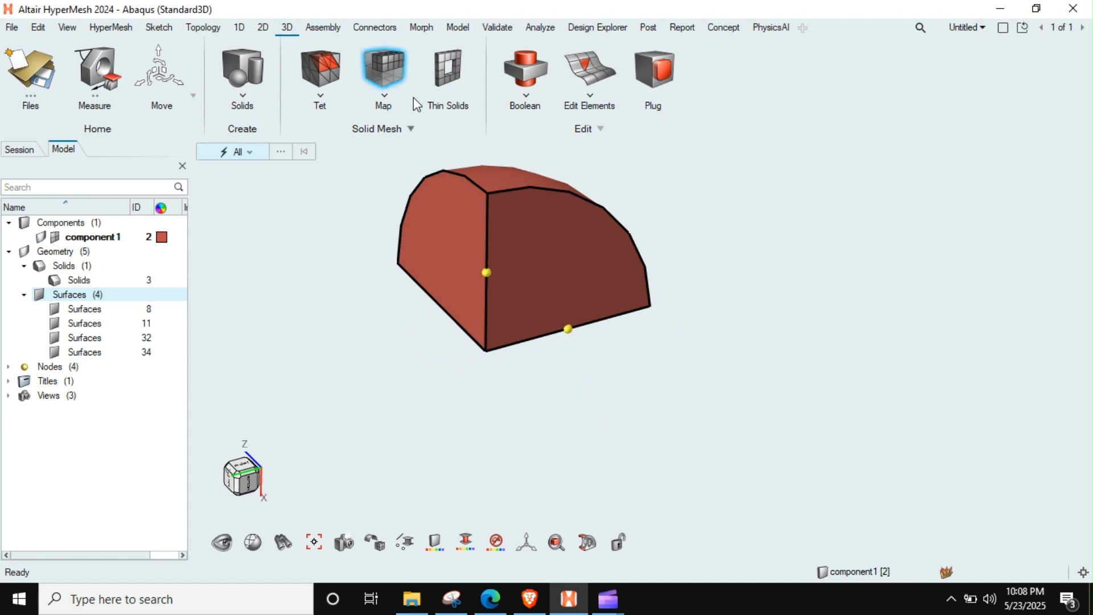
Step: Draw a box solid from the sphere's center corner, about 9.84 long, 5.07 wide and 5.00 high
click(233, 56)
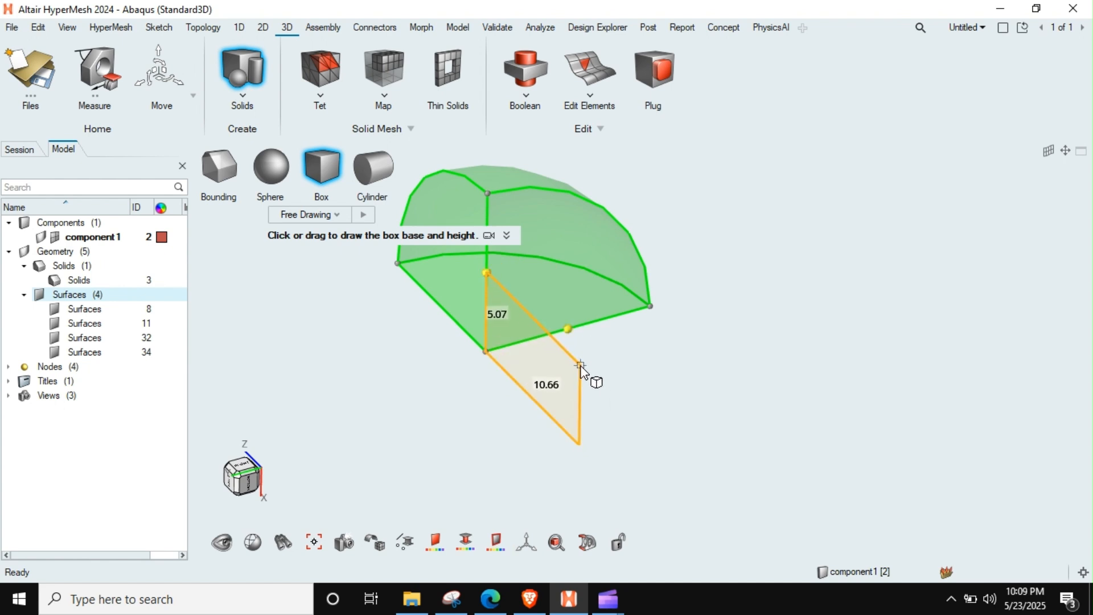
click(573, 359)
click(581, 335)
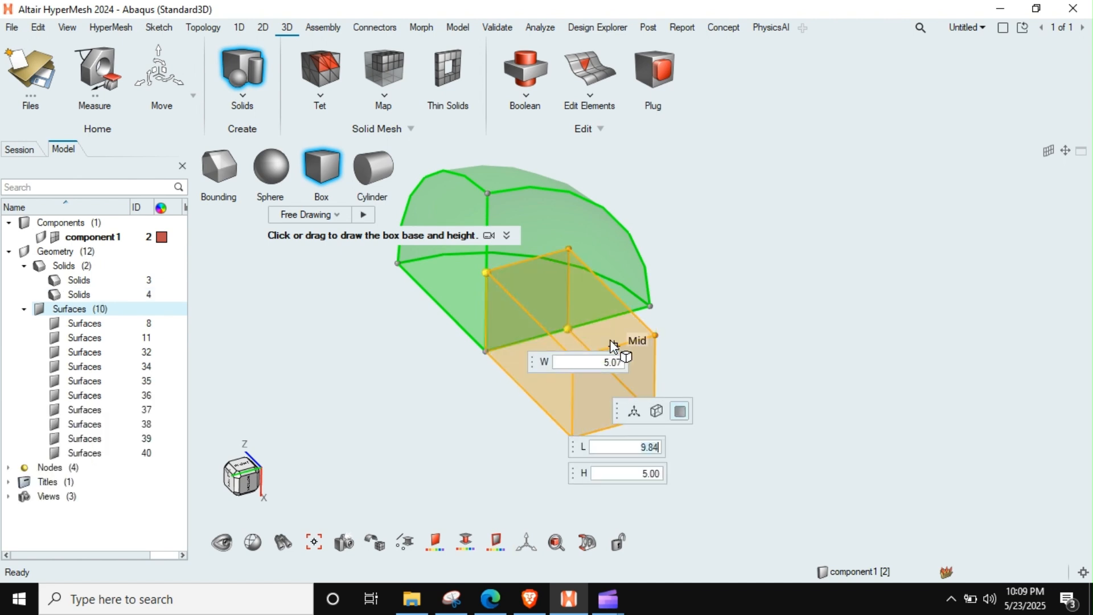
Step: Set the box's width and length to 5 and finish creating the solid
drag(603, 361, 654, 365)
text(5)
key(Return)
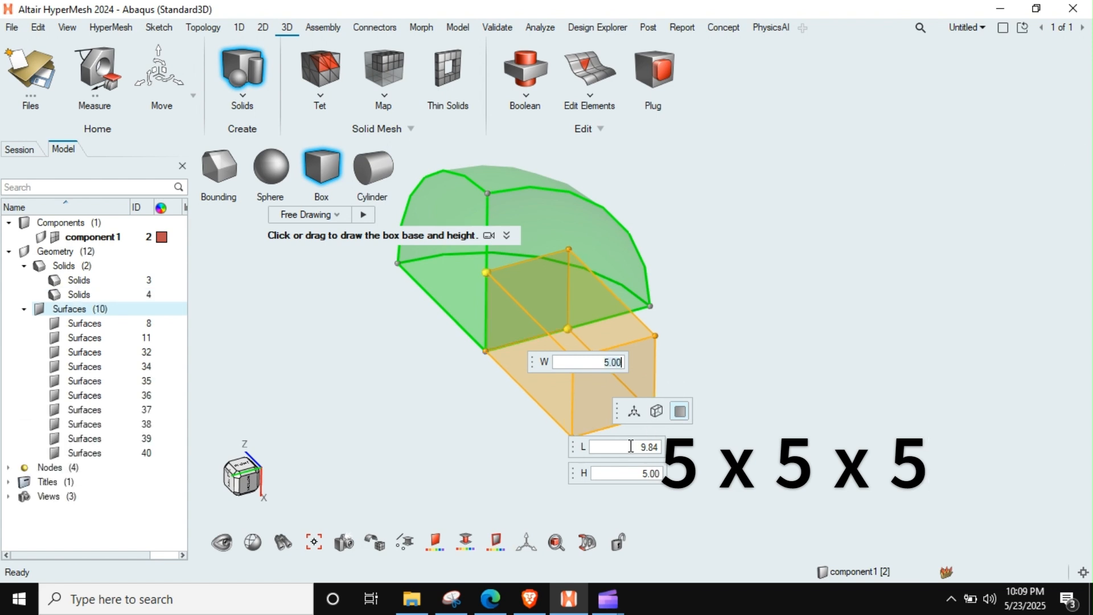
drag(677, 448, 696, 444)
text(5)
key(Return)
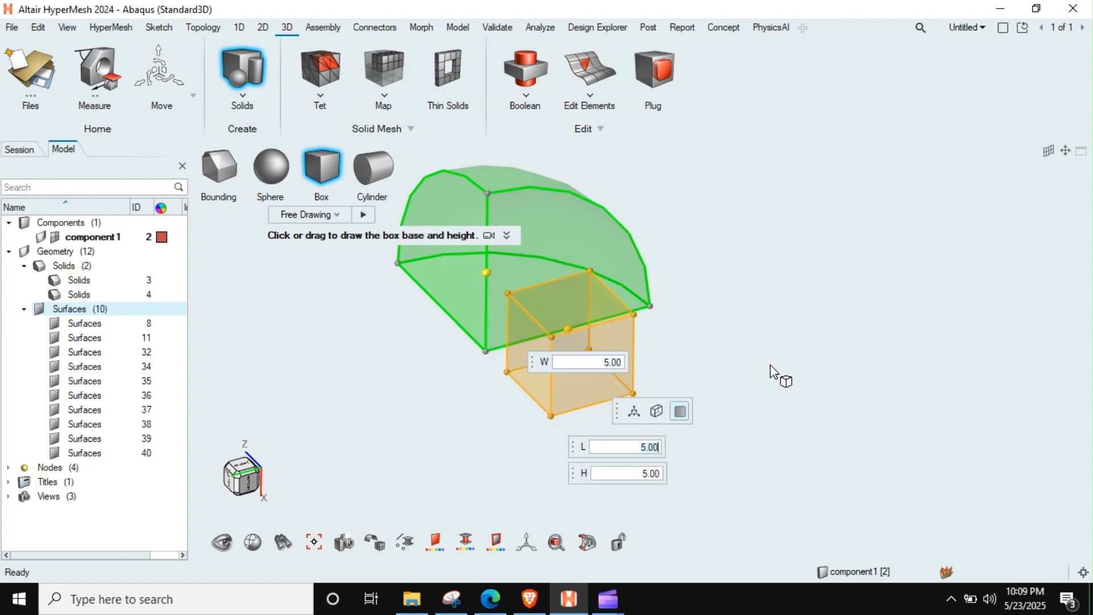
click(775, 360)
key(Escape)
mouse_move(625, 390)
middle_down()
mouse_move(597, 407)
mouse_move(627, 393)
middle_up()
right_drag(493, 308, 558, 300)
scroll(581, 320, up, 2)
scroll(582, 319, down, 1)
right_drag(656, 330, 642, 295)
scroll(602, 299, down, 1)
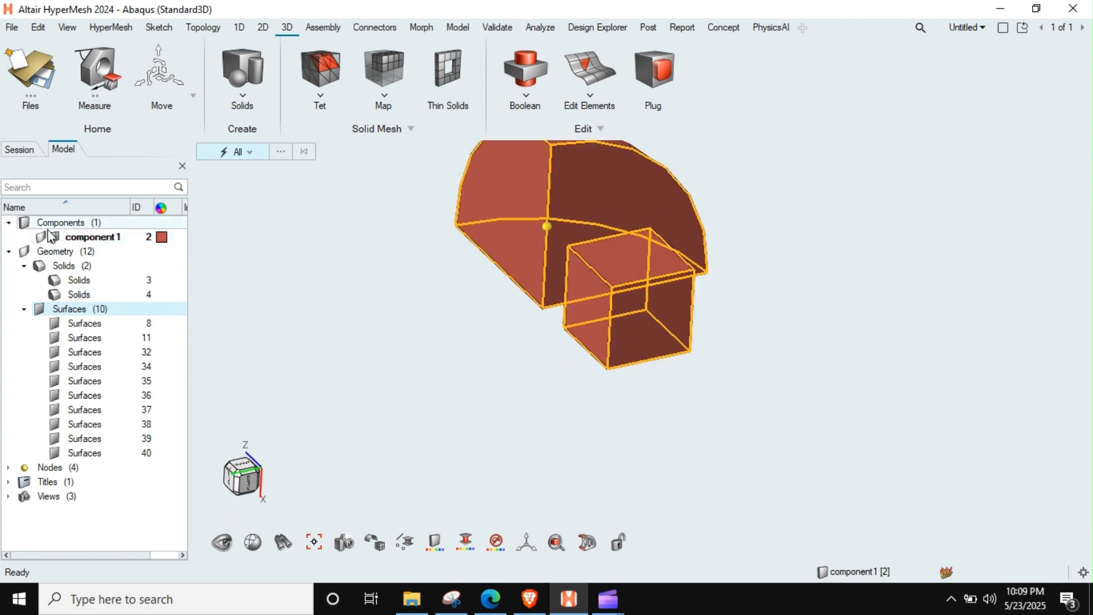
Step: Create a second component and organize the box solid into it
click(70, 220)
right_click(81, 226)
click(102, 204)
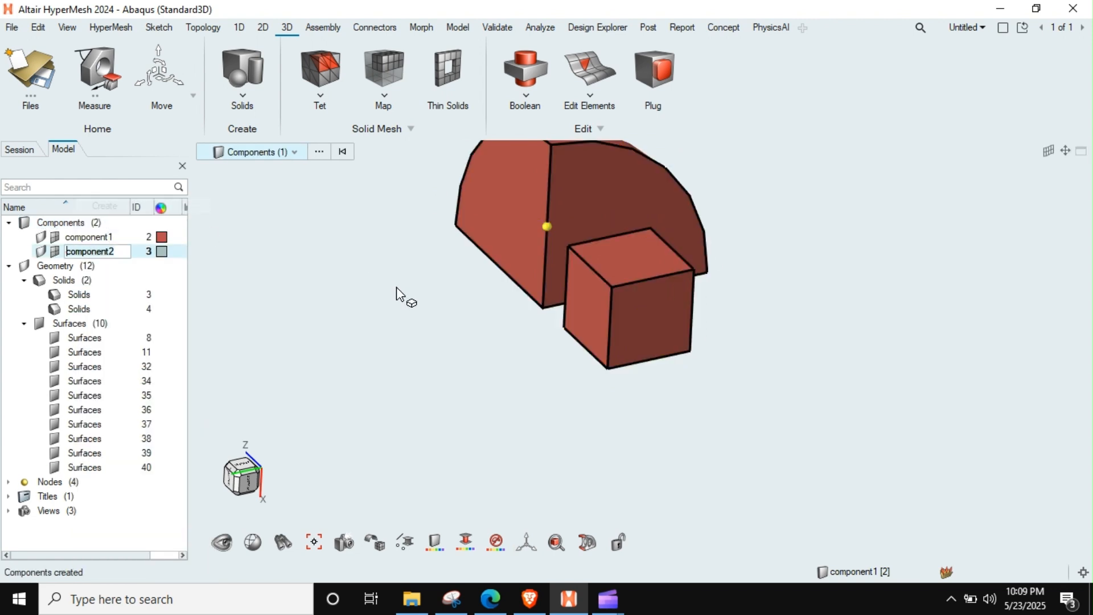
right_drag(517, 325, 502, 340)
key(o)
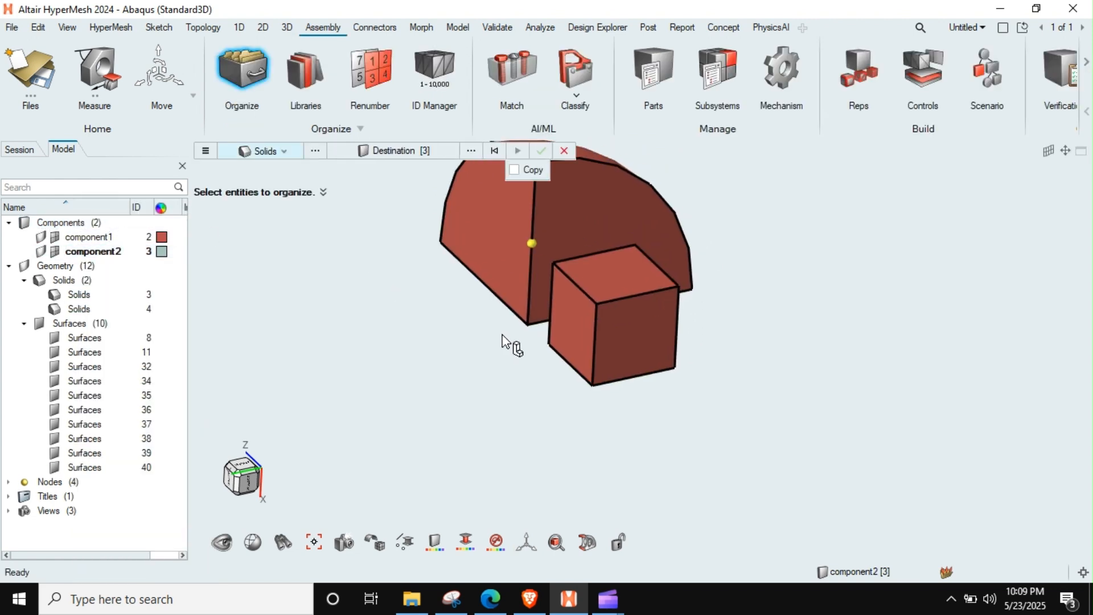
click(617, 324)
click(542, 151)
right_drag(657, 279, 620, 329)
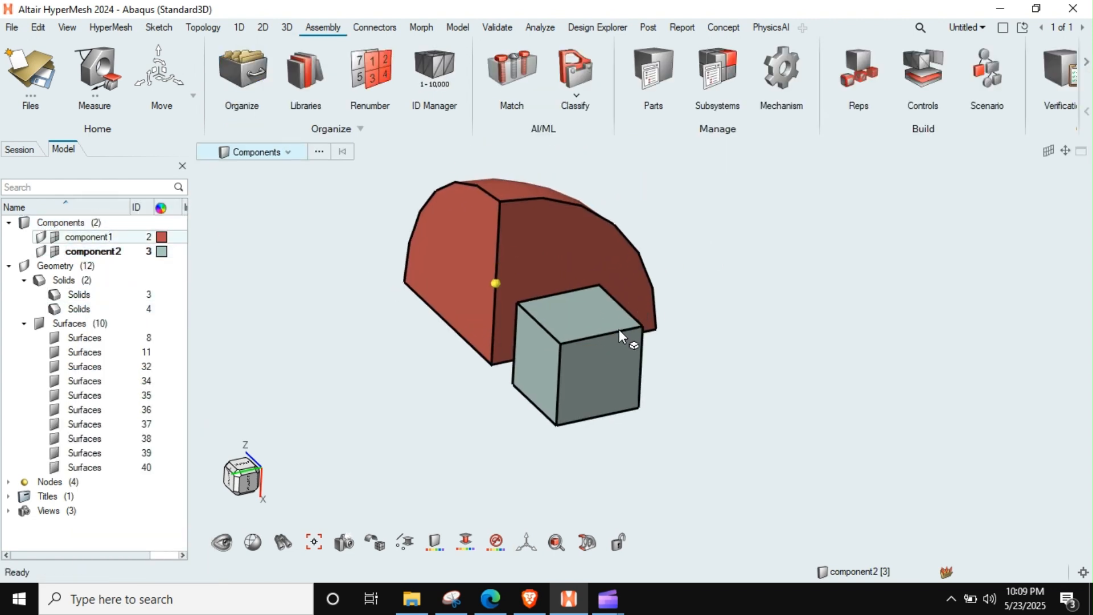
key(Escape)
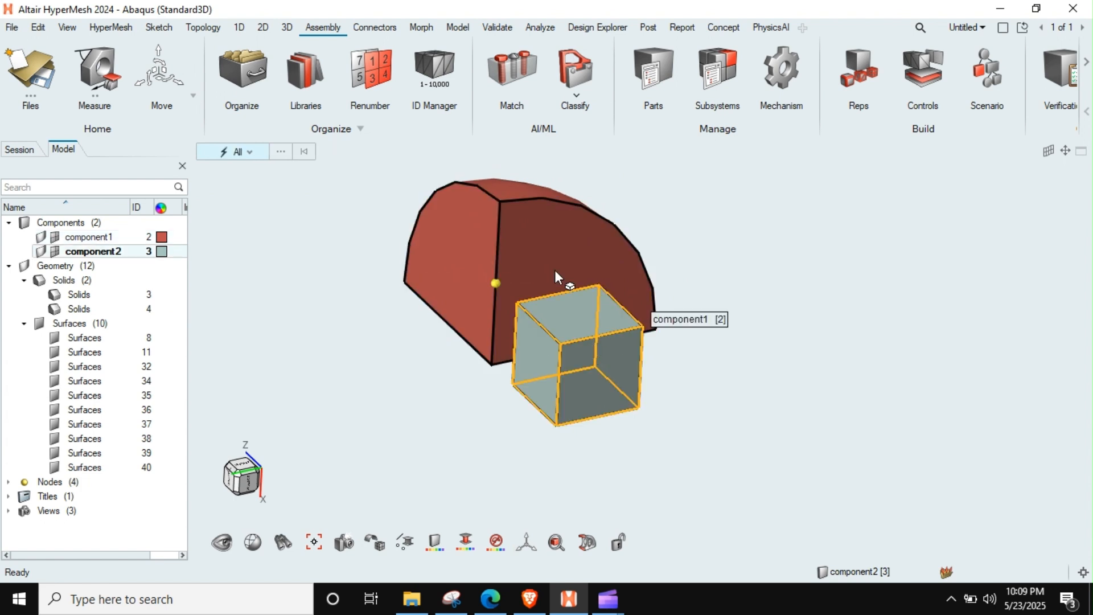
Step: Move the box solid so its nearest base corner coincides with the center corner of the one-eighth sphere
click(161, 57)
click(521, 364)
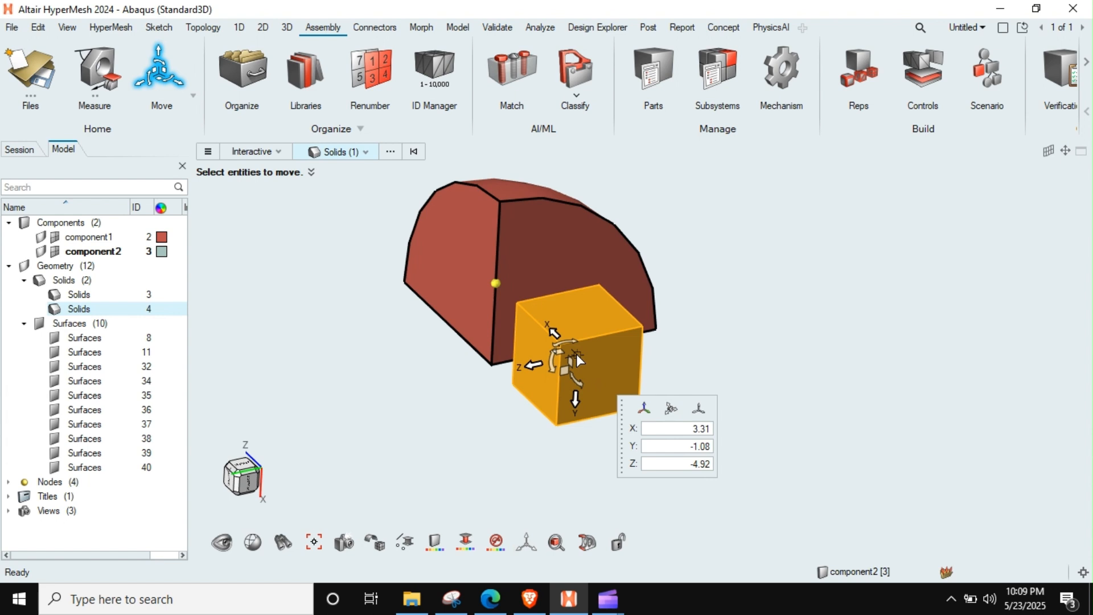
drag(576, 354, 512, 384)
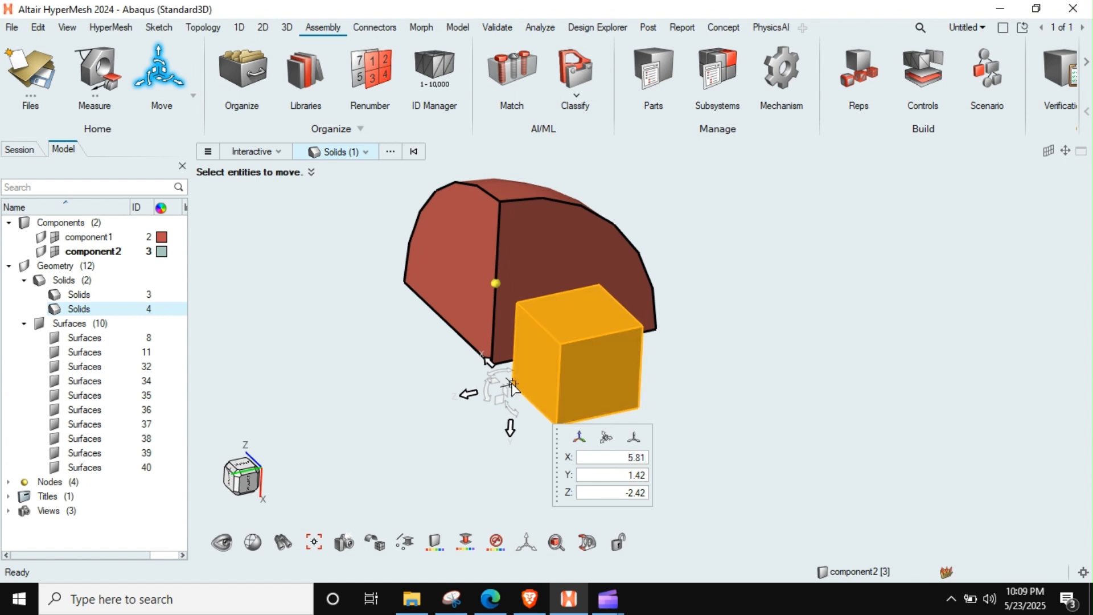
drag(509, 385, 491, 365)
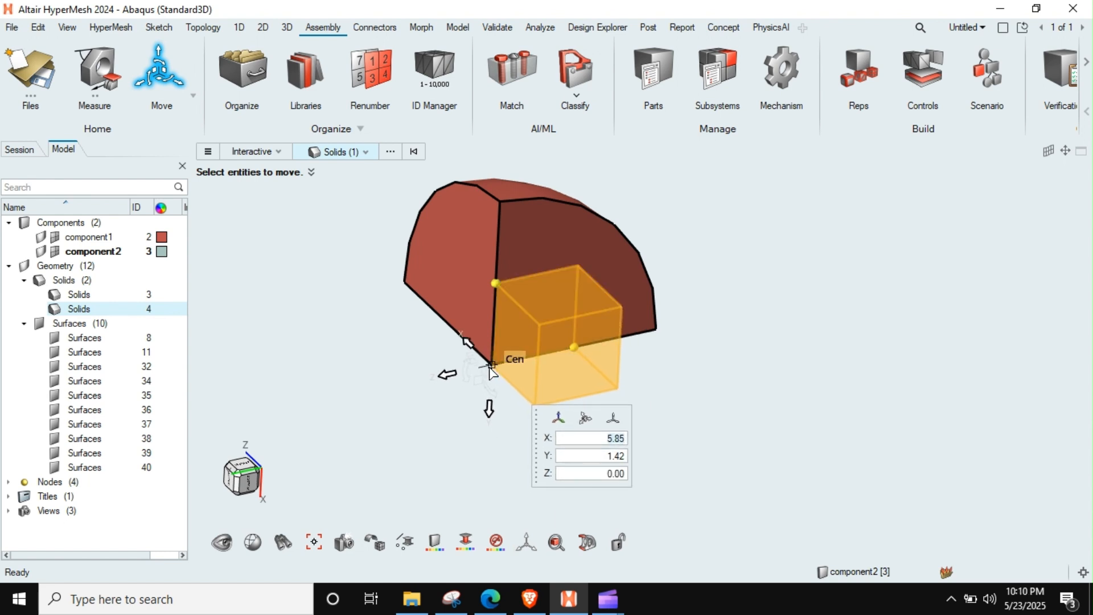
drag(491, 364, 491, 365)
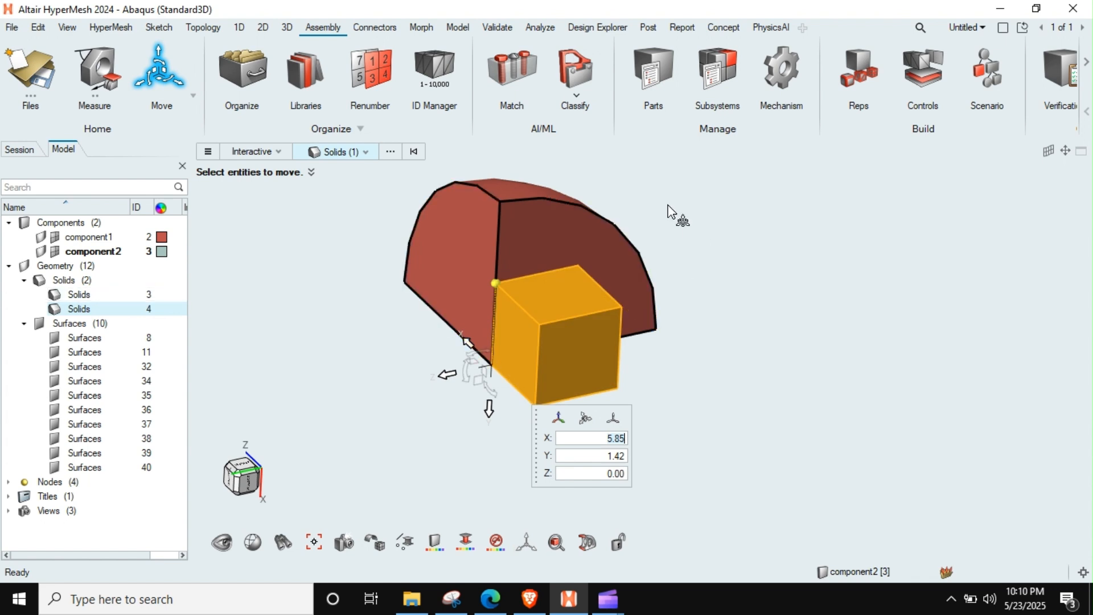
click(290, 305)
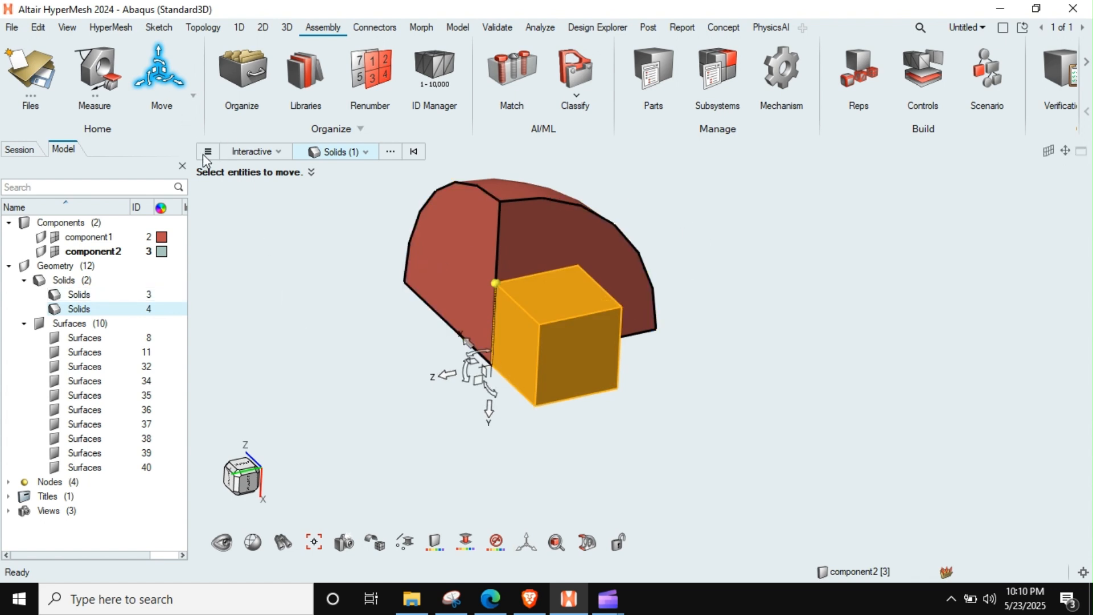
key(Escape)
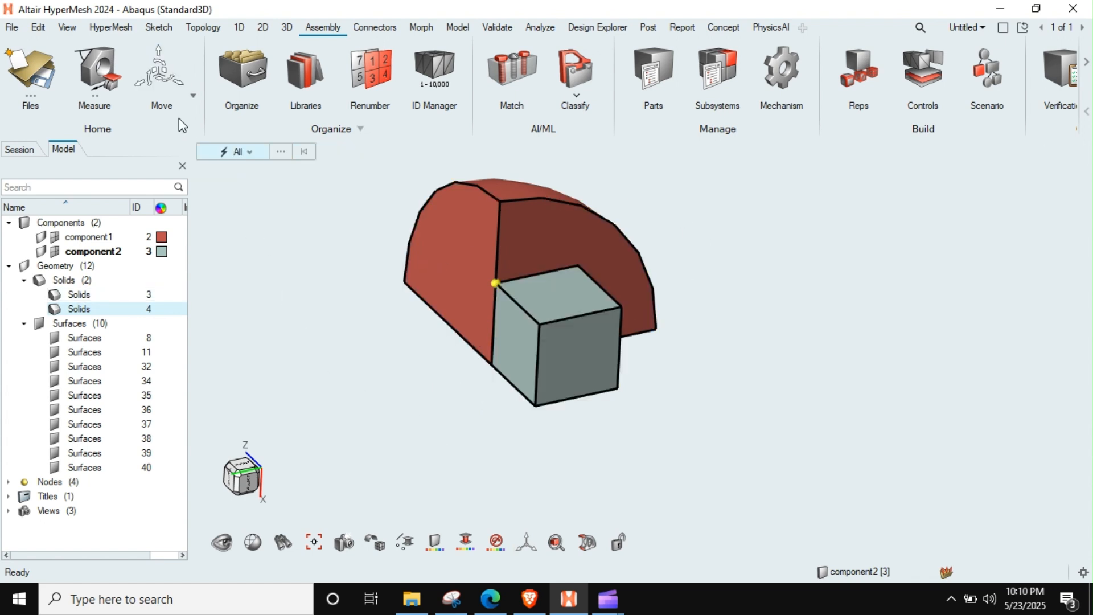
Step: Move the box solid inside the one-eighth sphere, placing its front base corner on the sphere's center corner
click(152, 75)
click(546, 369)
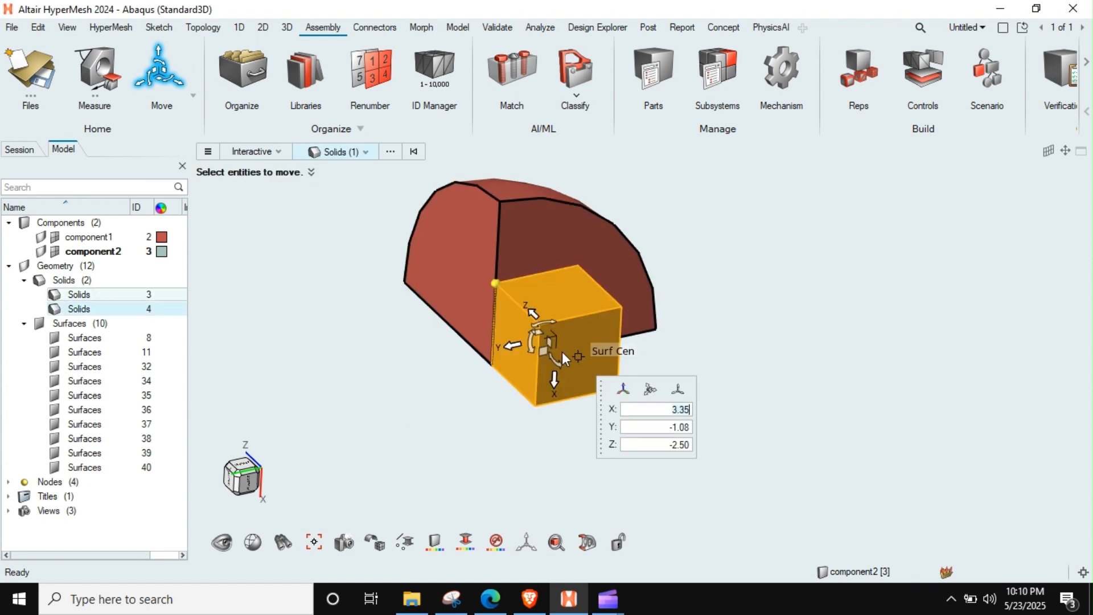
drag(557, 336, 493, 369)
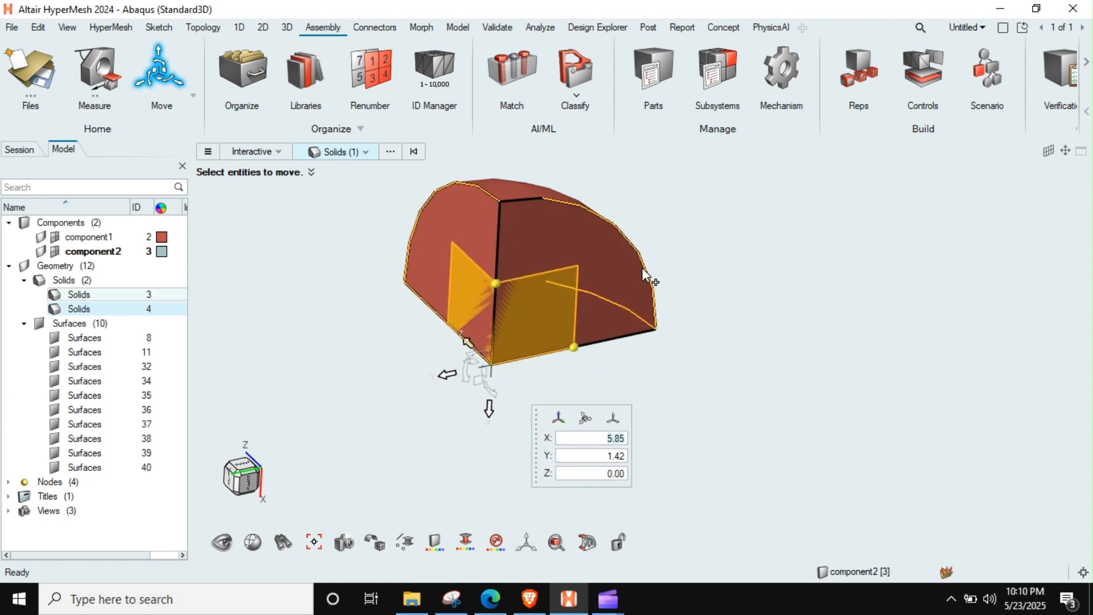
key(Escape)
key(Escape)
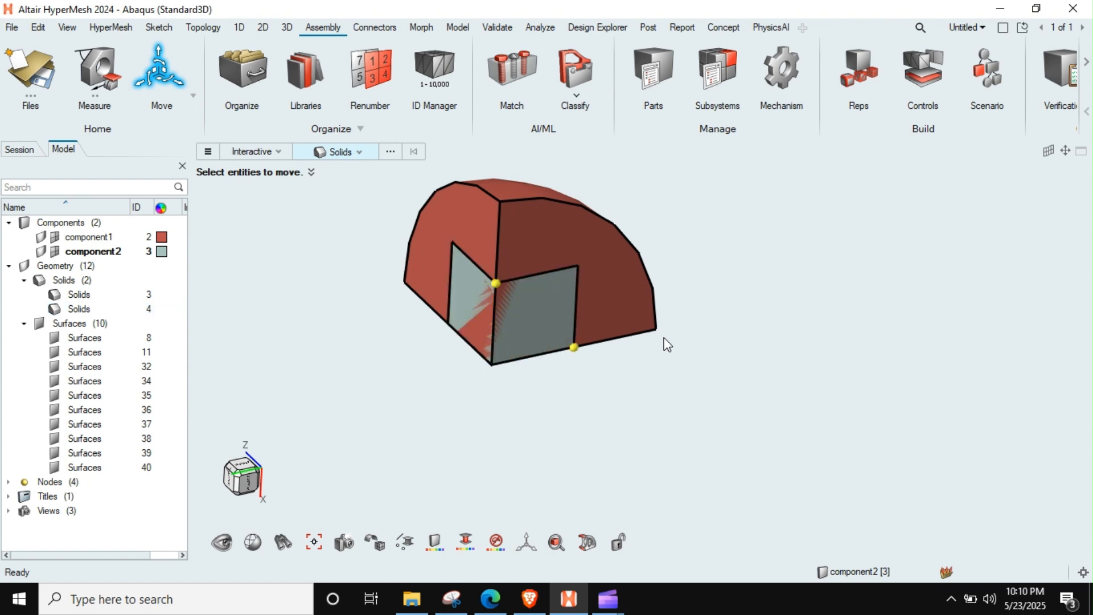
scroll(520, 323, up, 2)
right_drag(573, 301, 561, 369)
mouse_move(555, 358)
middle_down()
mouse_move(543, 376)
mouse_move(545, 357)
middle_up()
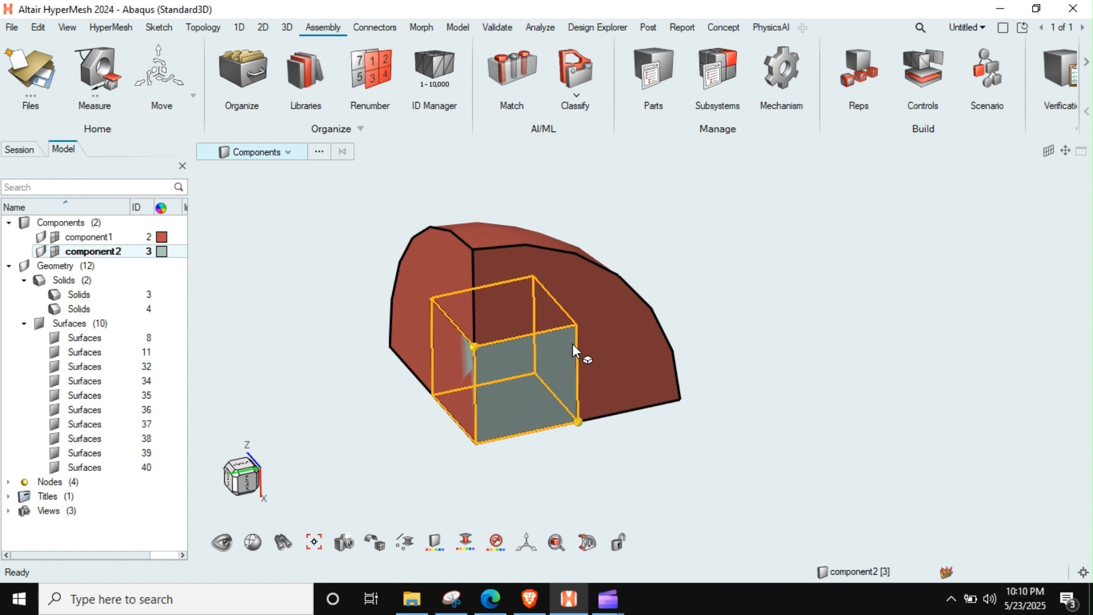
Step: Intersect the one-eighth sphere as target with the box as tool in a Boolean operation, keeping only the targets
click(286, 28)
click(525, 71)
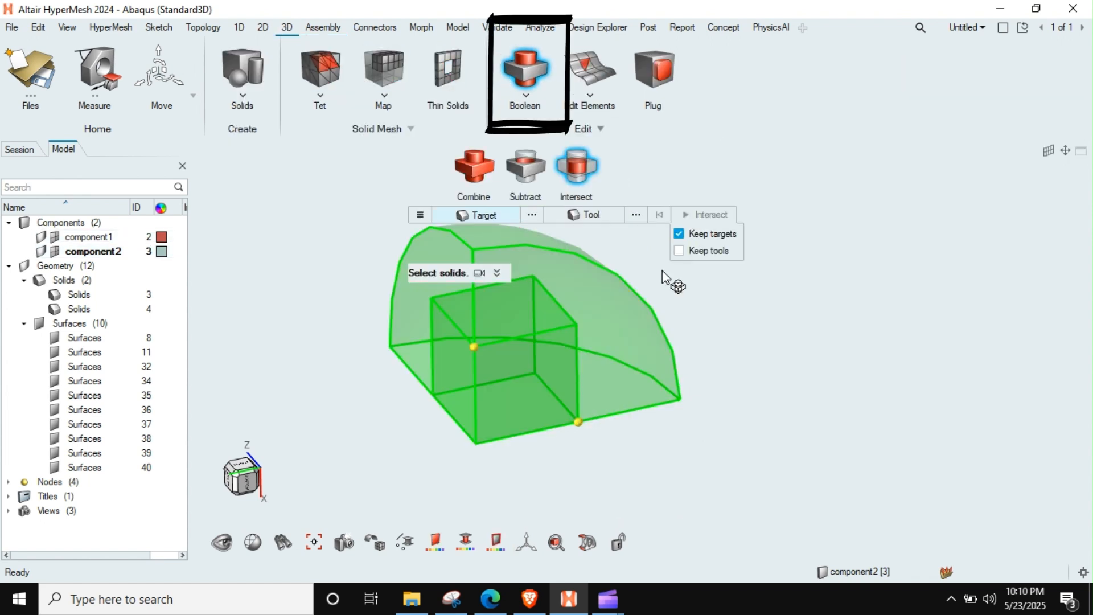
scroll(672, 336, down, 1)
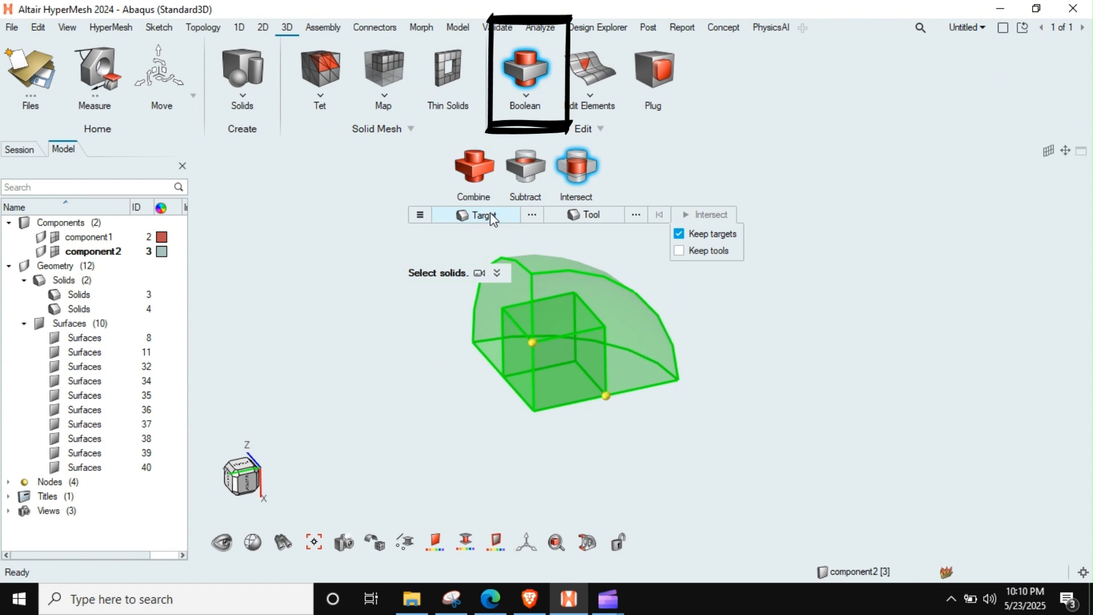
click(629, 295)
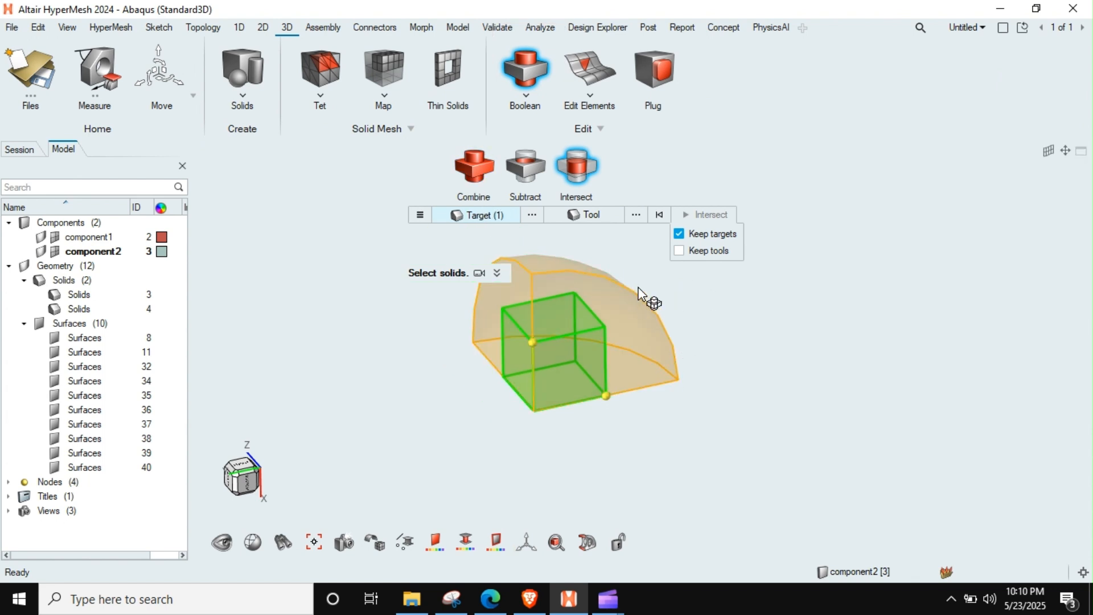
click(592, 215)
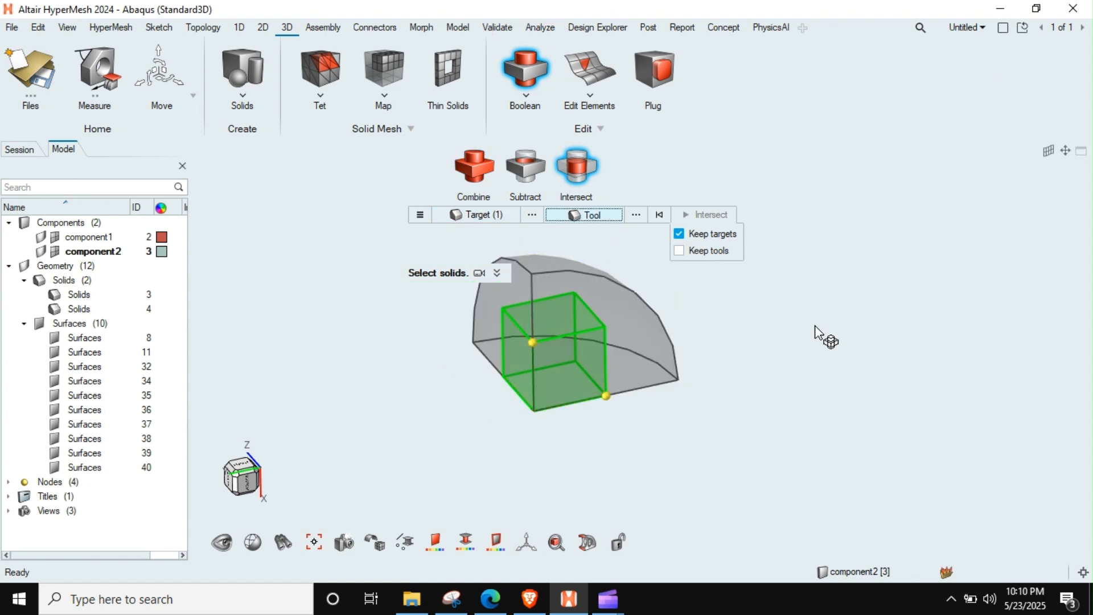
click(566, 353)
click(565, 353)
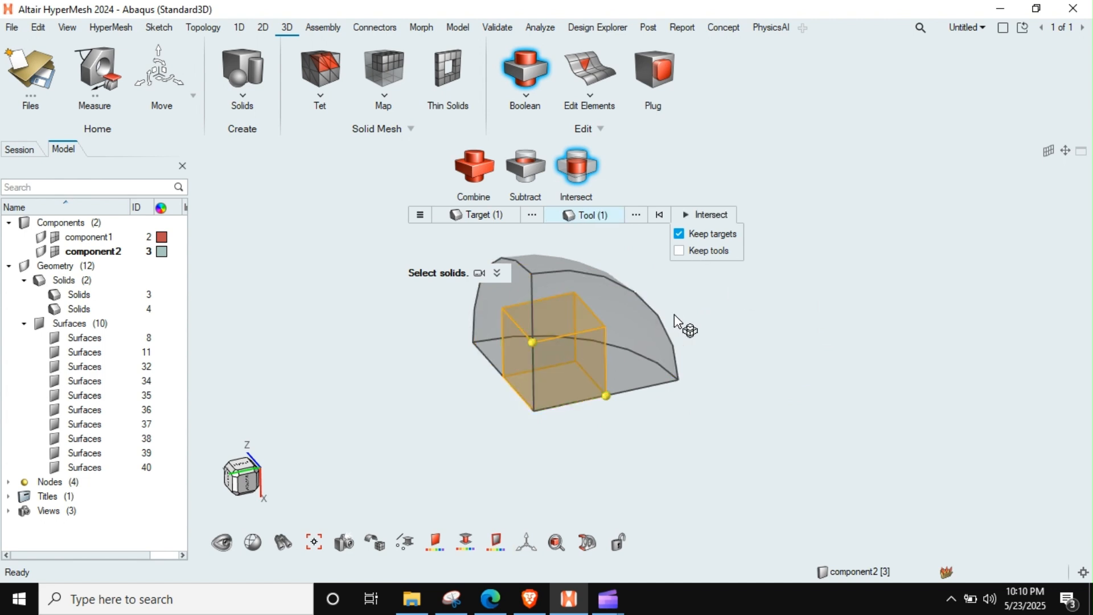
click(709, 215)
right_drag(677, 362, 669, 383)
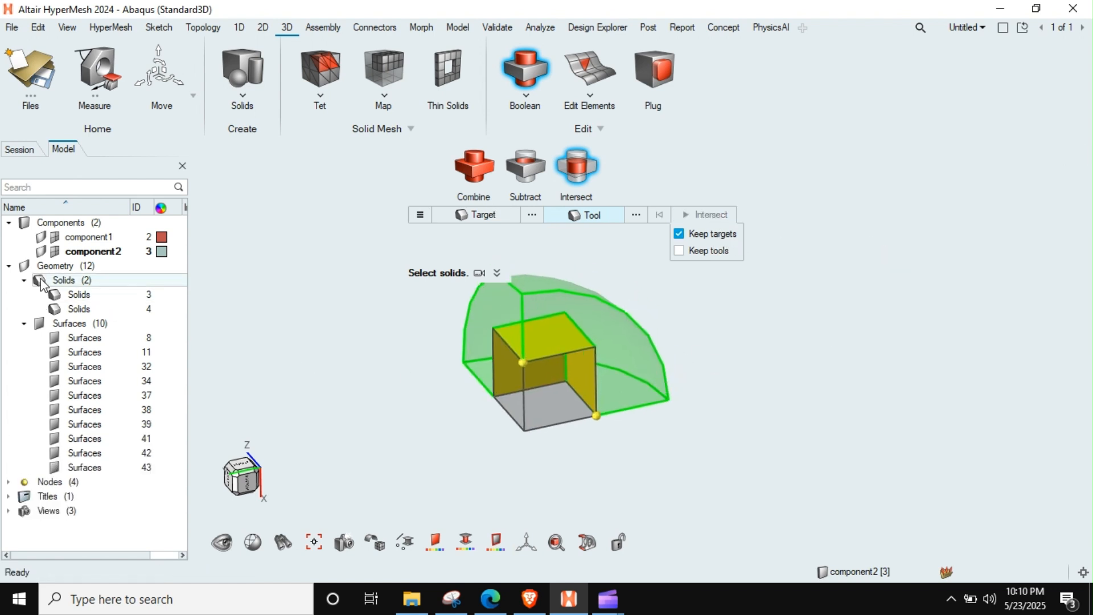
Step: Hide component2's geometry, inspect the partitioned sphere solid, and delete component2
click(40, 239)
click(41, 239)
mouse_move(576, 376)
middle_down()
mouse_move(582, 364)
mouse_move(579, 380)
middle_up()
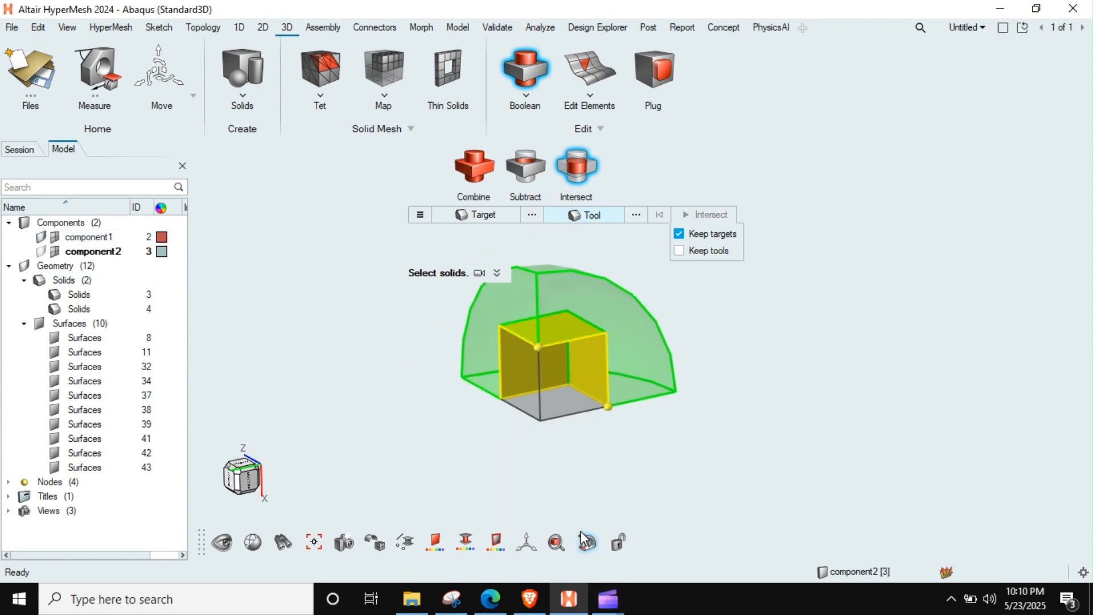
key(Escape)
right_drag(567, 408, 545, 394)
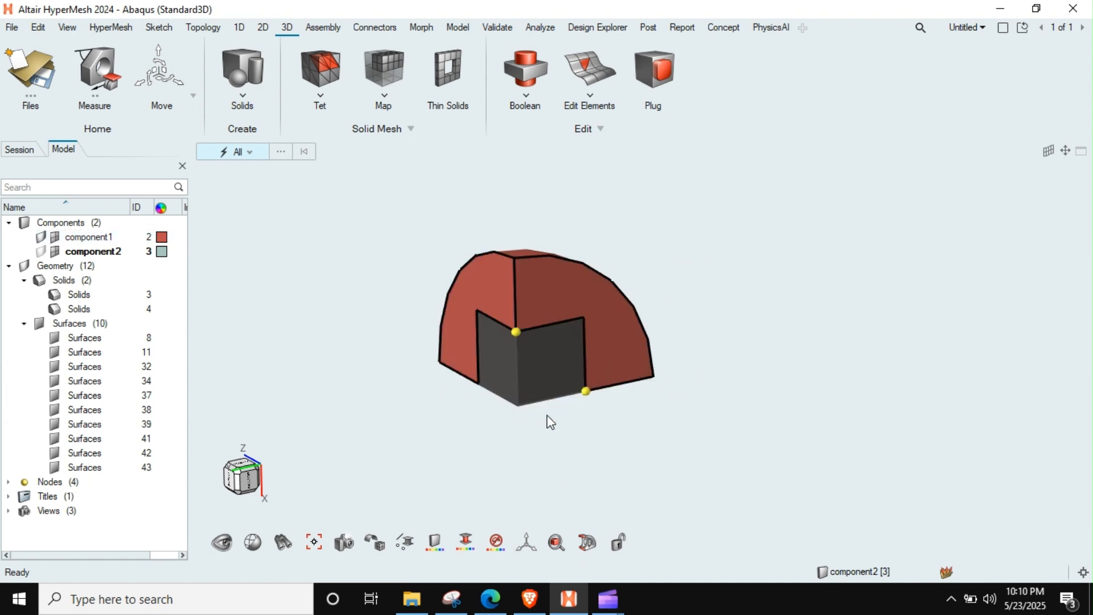
scroll(551, 422, down, 3)
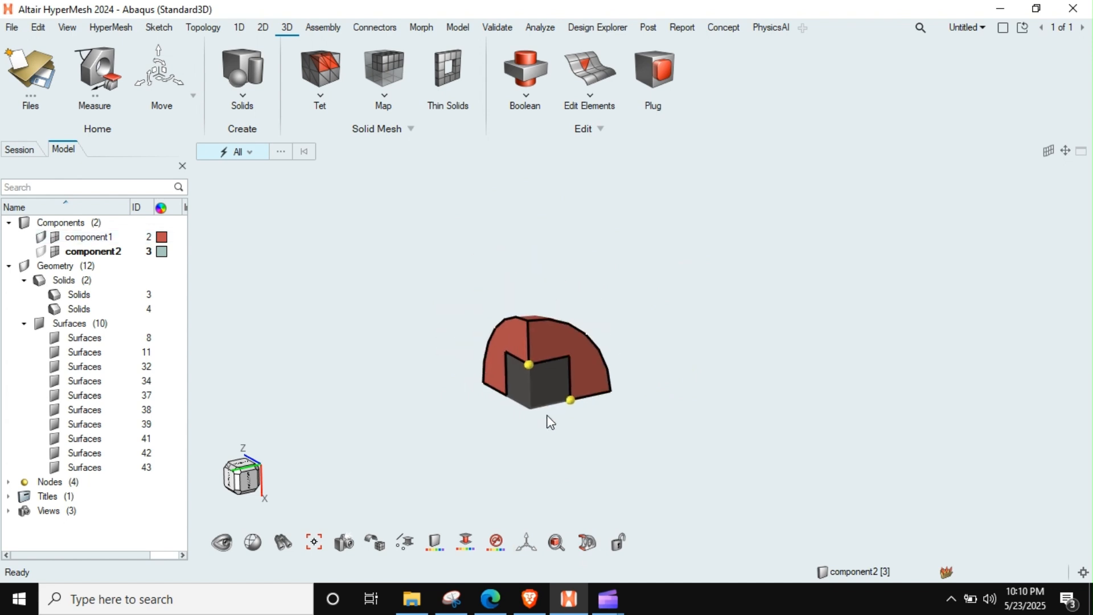
click(112, 255)
key(Delete)
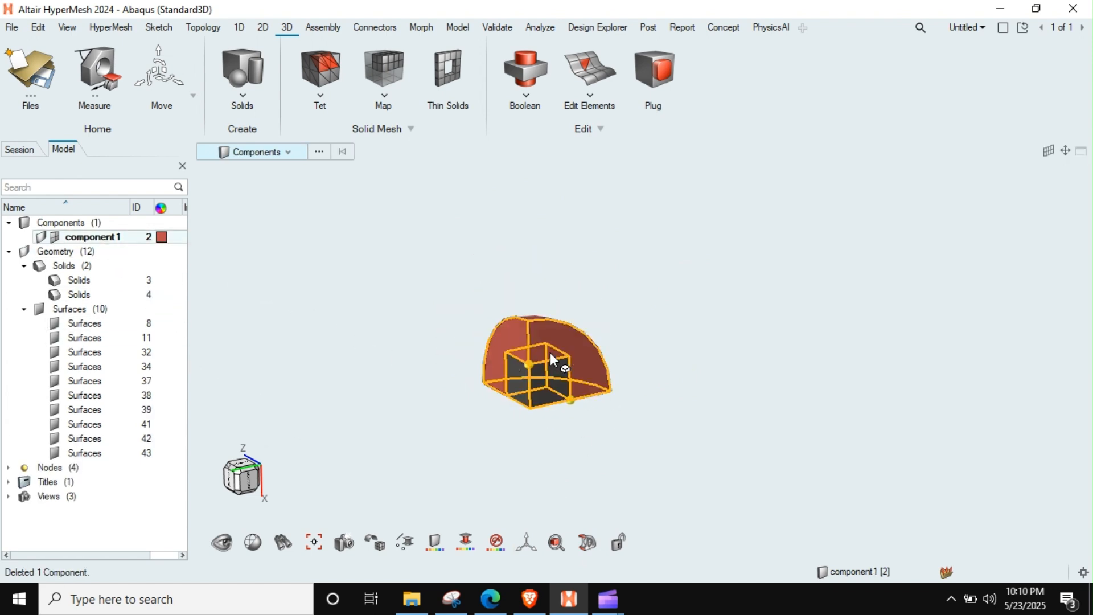
scroll(549, 353, down, 1)
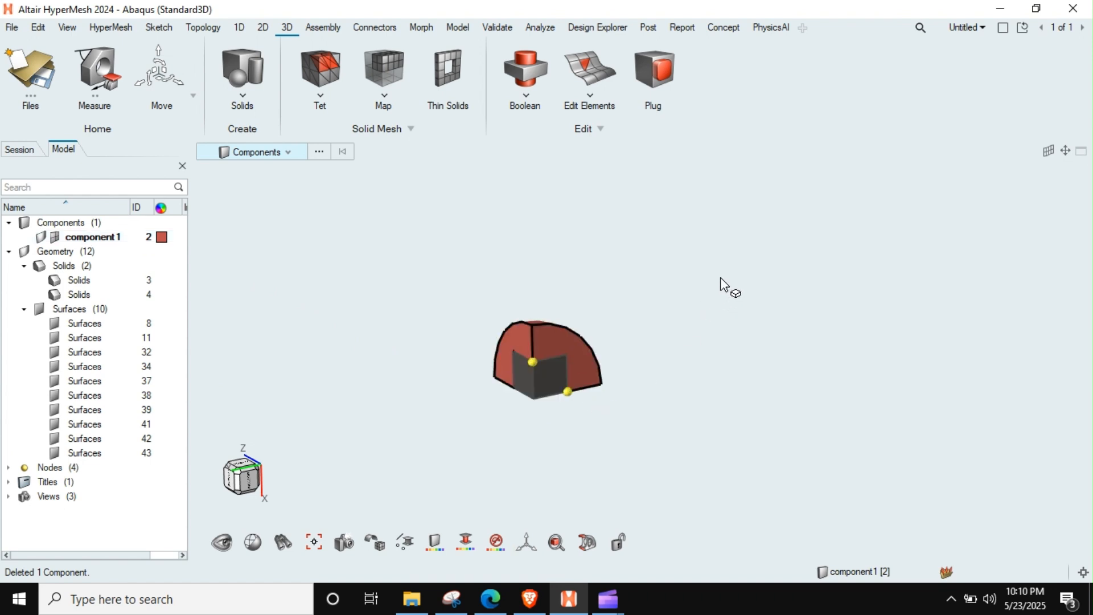
Step: Try to delete all surfaces of the partitioned one-eighth sphere
right_drag(606, 332, 623, 275)
key(s)
key(s)
key(s)
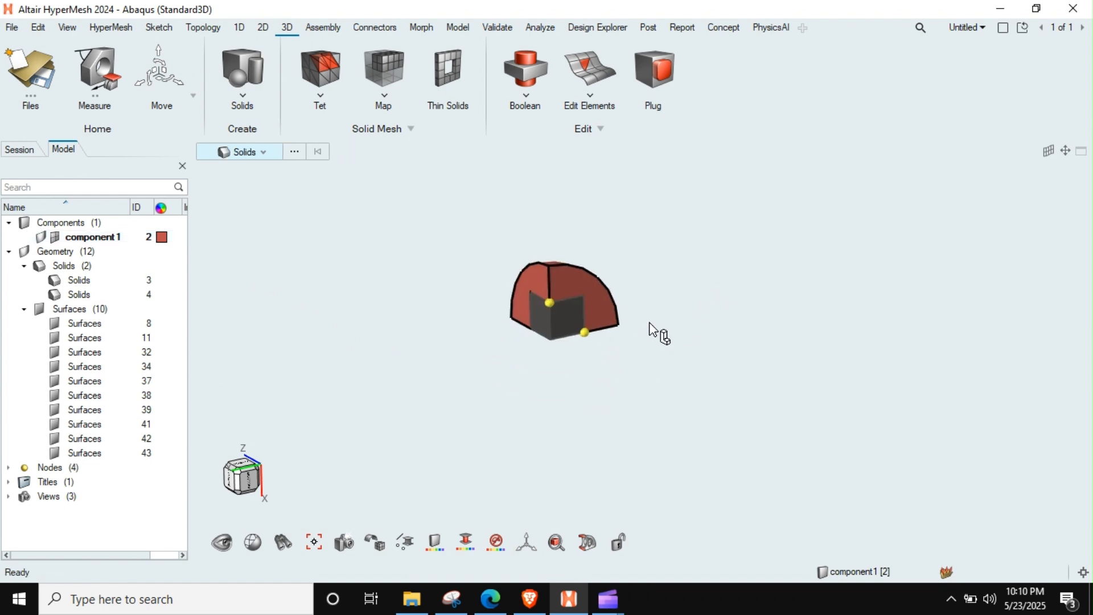
shift+drag(712, 206, 501, 409)
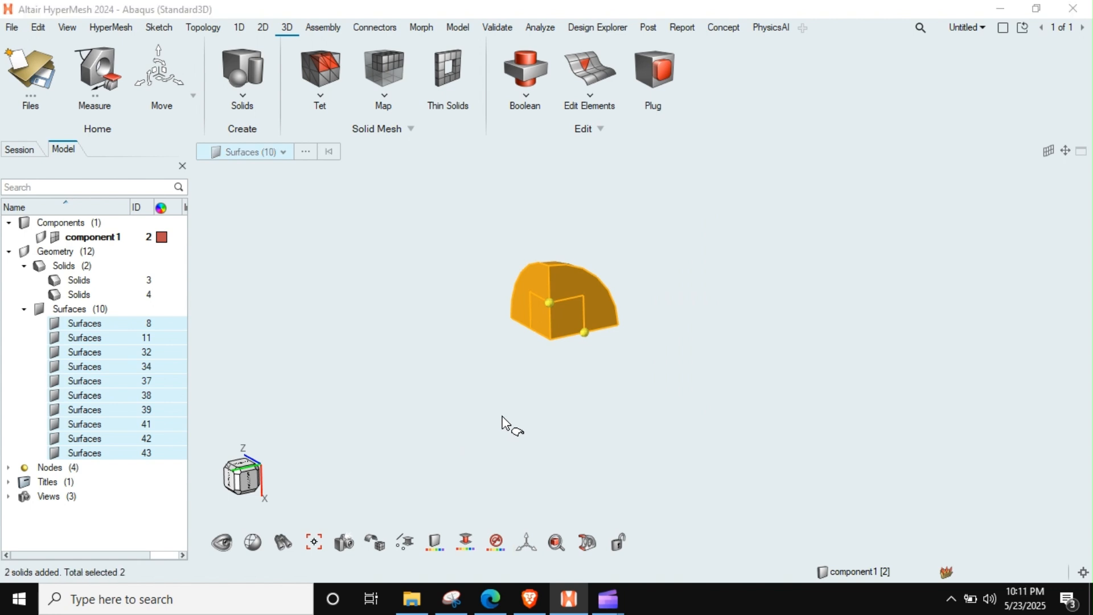
key(Delete)
click(676, 341)
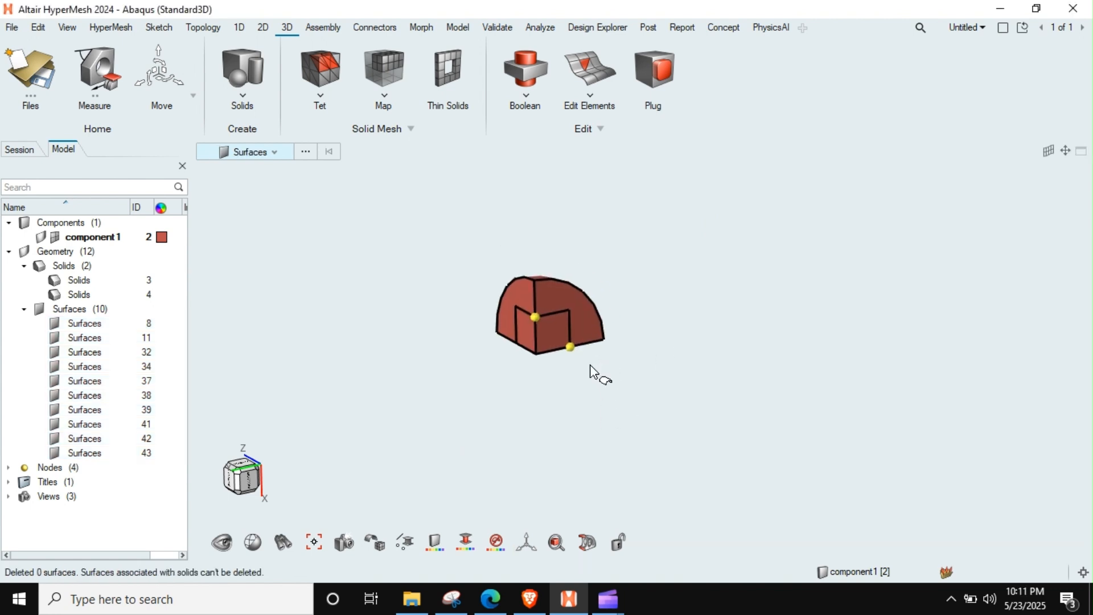
key(Escape)
Step: Check the mappability colouring of the two solids in the partitioned one-eighth sphere, then leave the Map tool
click(397, 78)
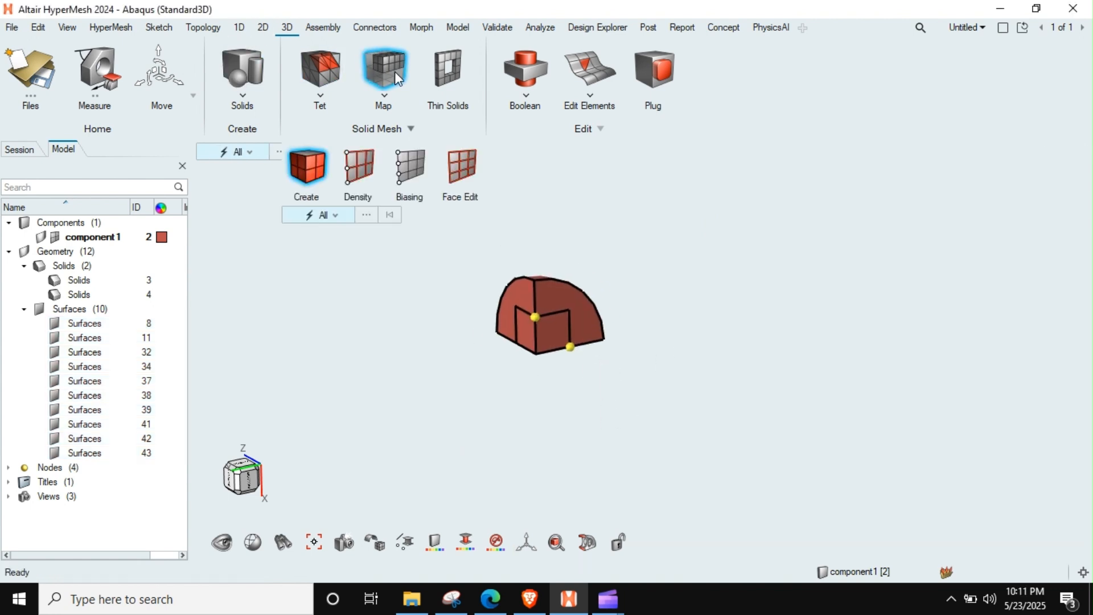
scroll(558, 340, up, 3)
middle_drag(587, 344, 559, 316)
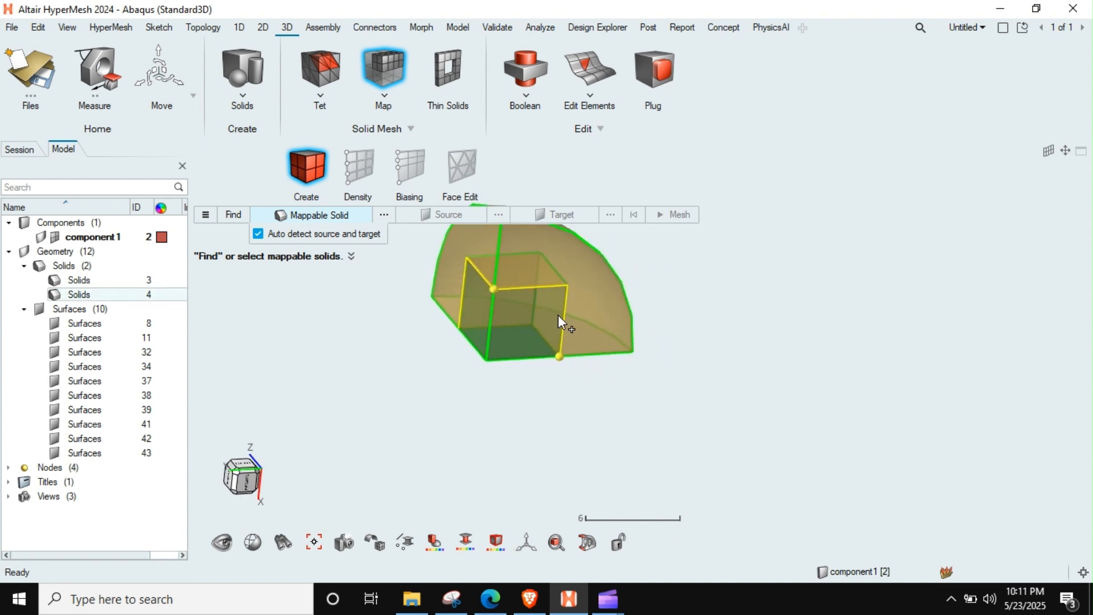
right_drag(558, 315, 590, 339)
scroll(545, 333, up, 2)
scroll(541, 331, down, 1)
middle_drag(541, 331, 569, 314)
scroll(585, 322, down, 2)
right_drag(634, 315, 625, 355)
scroll(616, 340, up, 2)
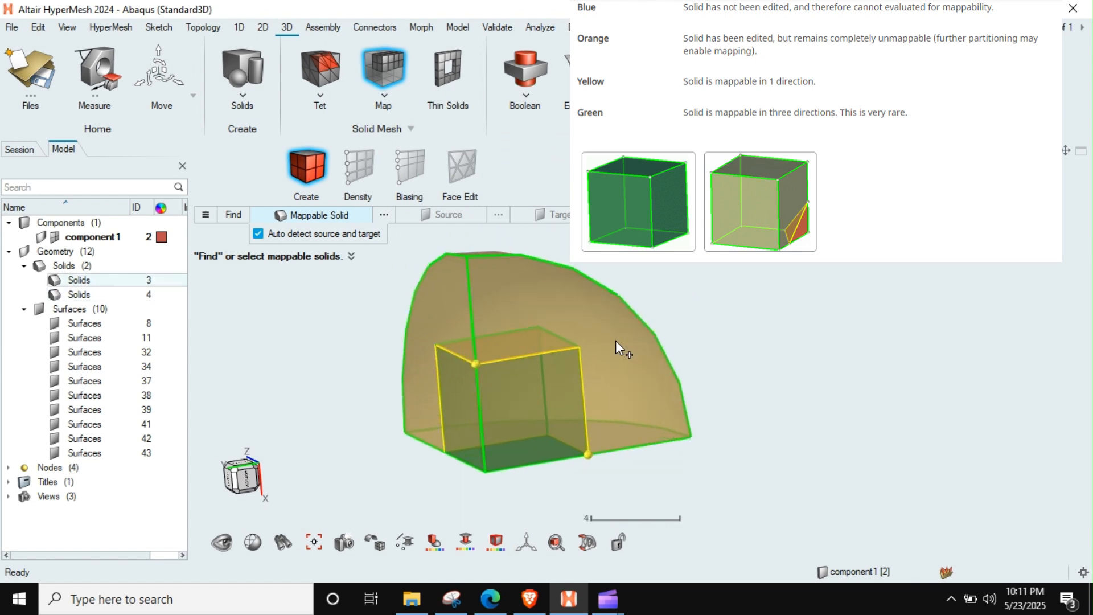
key(Escape)
Step: Hide the inner cube solid and inspect the cavity of the outer solid
scroll(616, 386, down, 2)
middle_drag(617, 386, 638, 415)
right_drag(515, 409, 535, 388)
key(s)
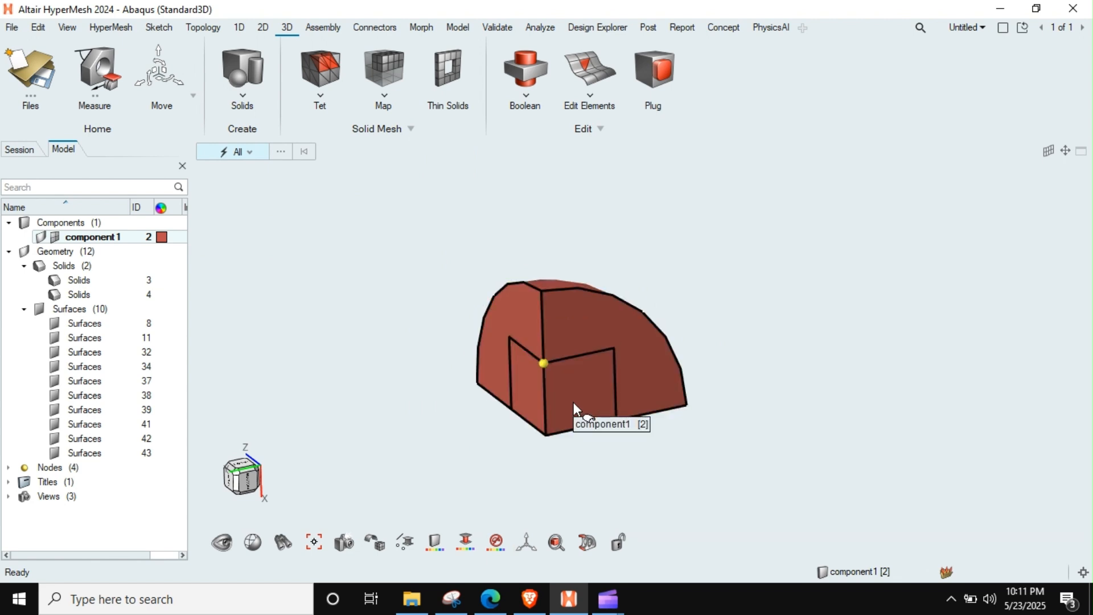
key(s)
click(557, 384)
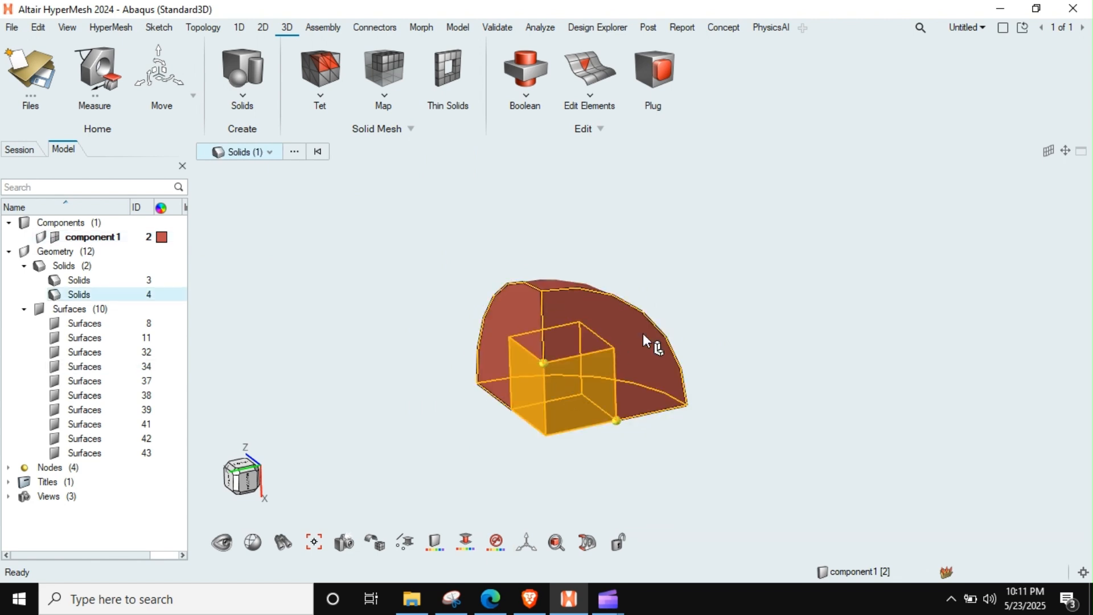
key(h)
middle_drag(643, 333, 641, 350)
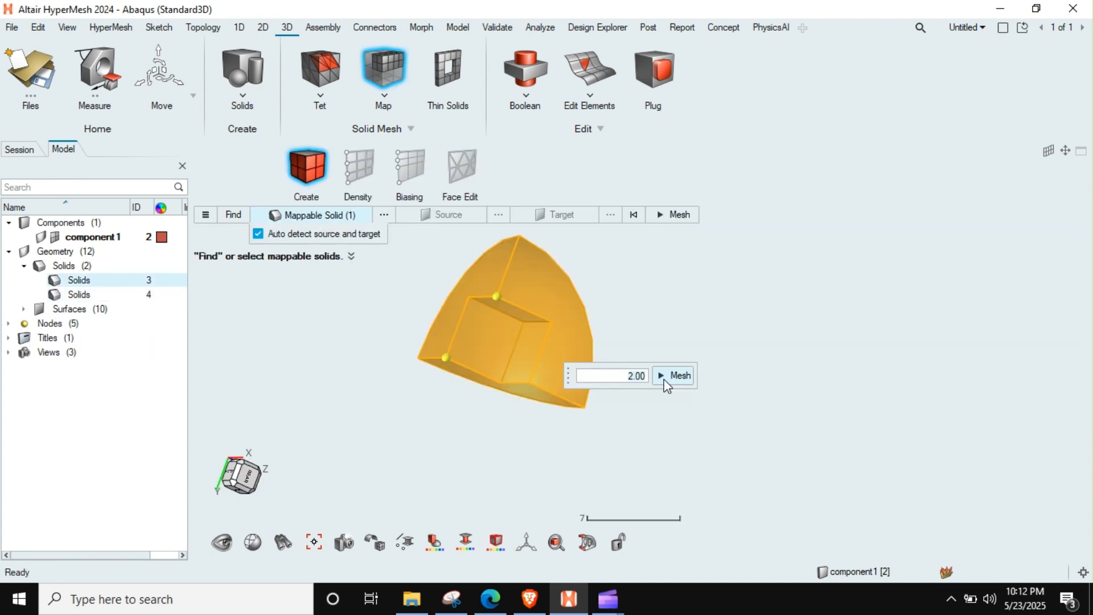
click(678, 373)
middle_drag(547, 342, 599, 356)
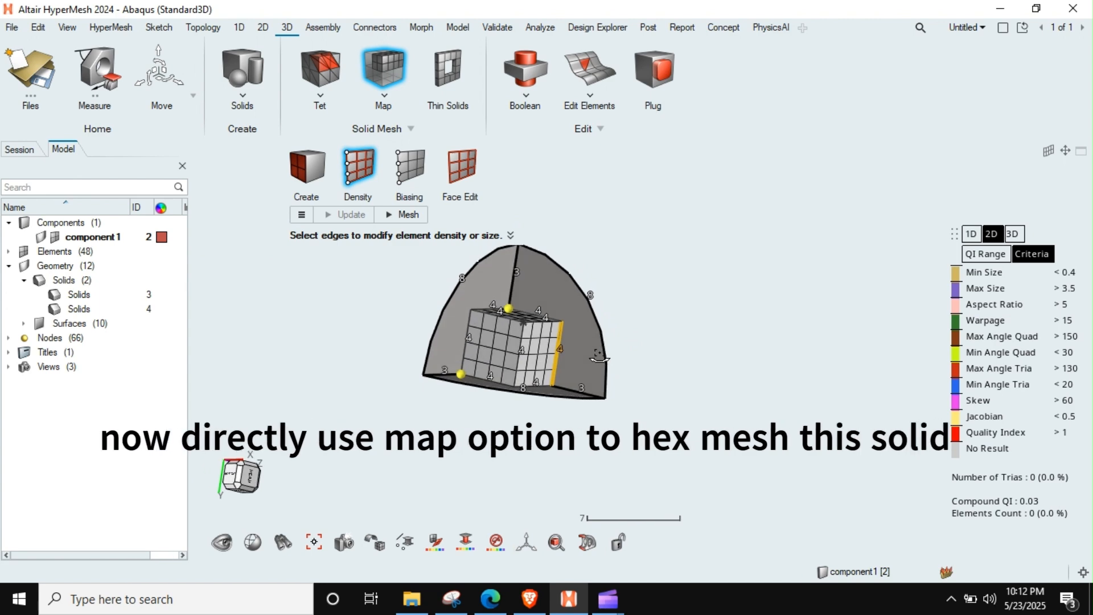
Step: Generate the mapped hex mesh on the outer solid of the one-eighth sphere and inspect it
click(405, 214)
scroll(559, 322, up, 2)
middle_drag(558, 322, 582, 353)
key(Escape)
middle_drag(582, 353, 587, 337)
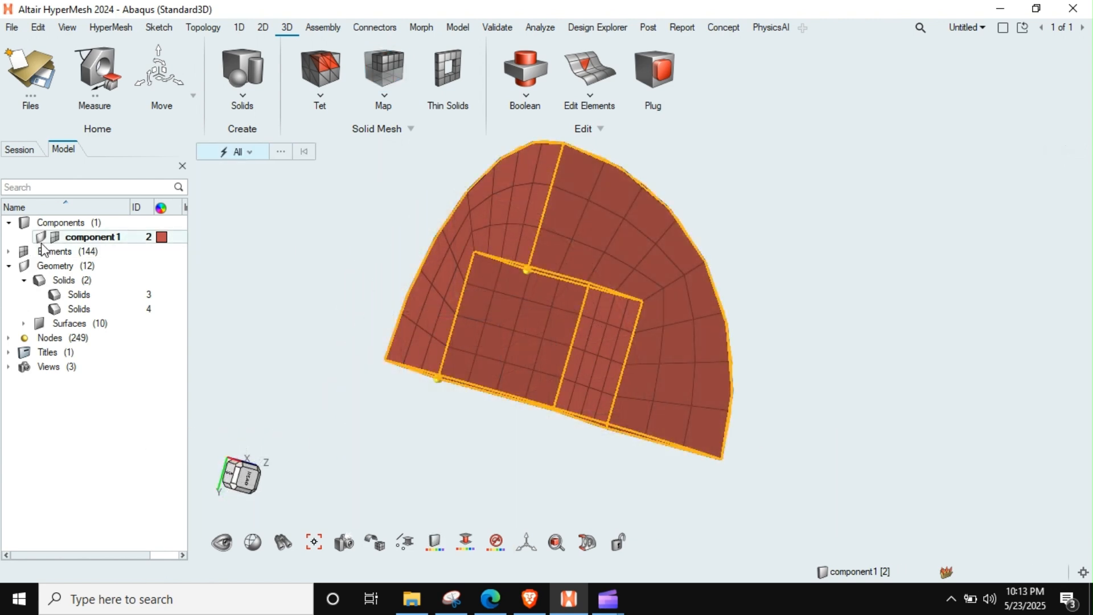
Step: Redisplay all of component1's geometry and generate the mapped hex mesh on the inner cube solid
click(43, 238)
click(44, 238)
middle_drag(605, 344, 595, 323)
click(371, 52)
click(563, 398)
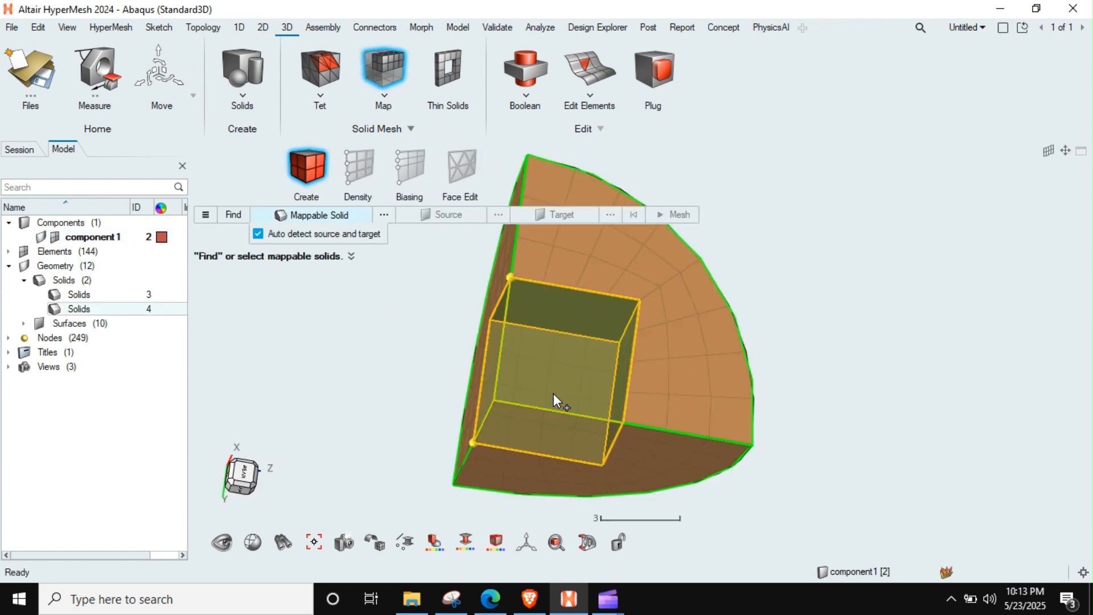
middle_click(740, 426)
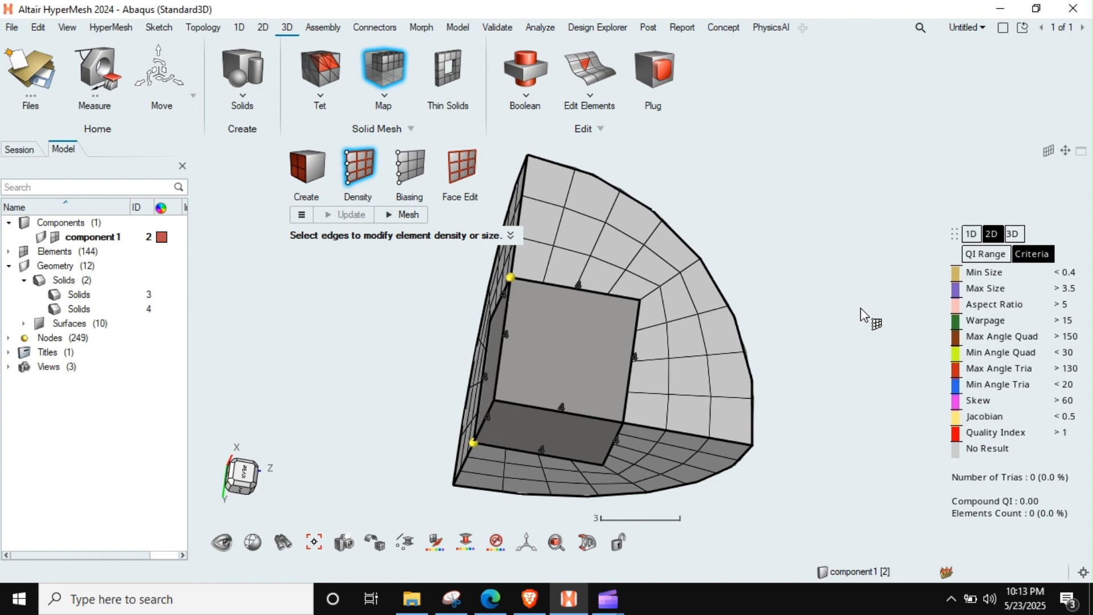
click(407, 215)
middle_drag(612, 371, 659, 360)
key(Escape)
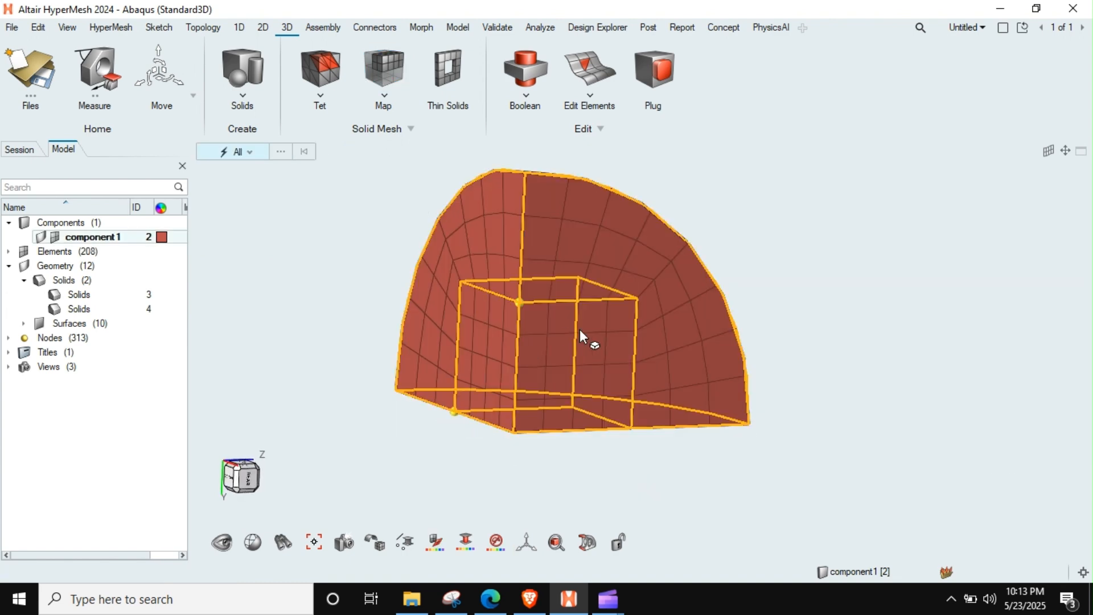
click(9, 251)
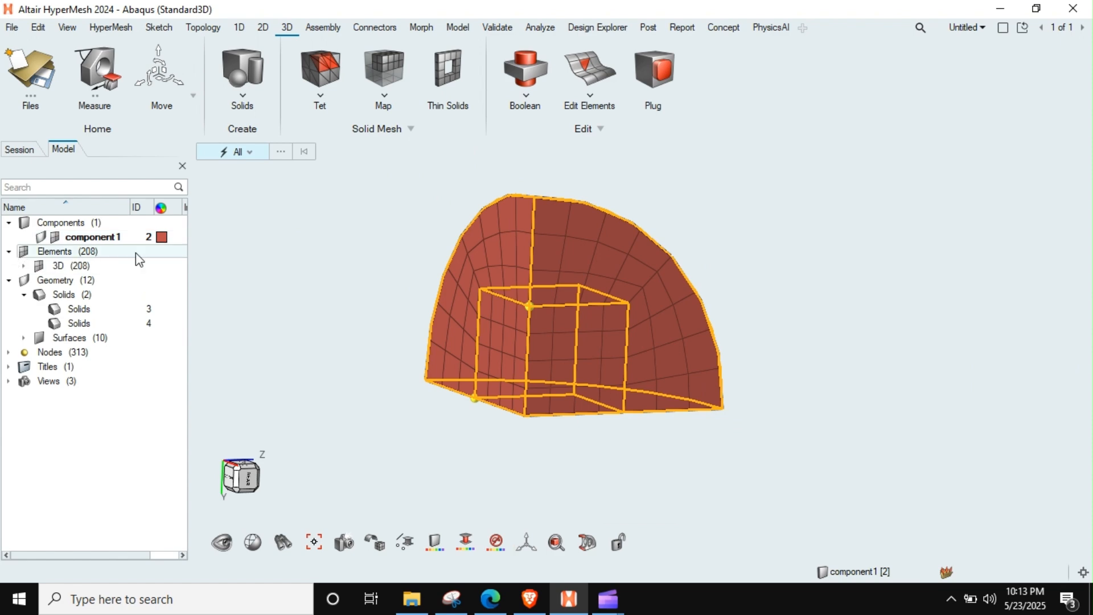
mouse_move(572, 324)
middle_down()
mouse_move(578, 281)
mouse_move(541, 330)
mouse_move(593, 343)
mouse_move(615, 330)
mouse_move(551, 317)
mouse_move(569, 320)
middle_up()
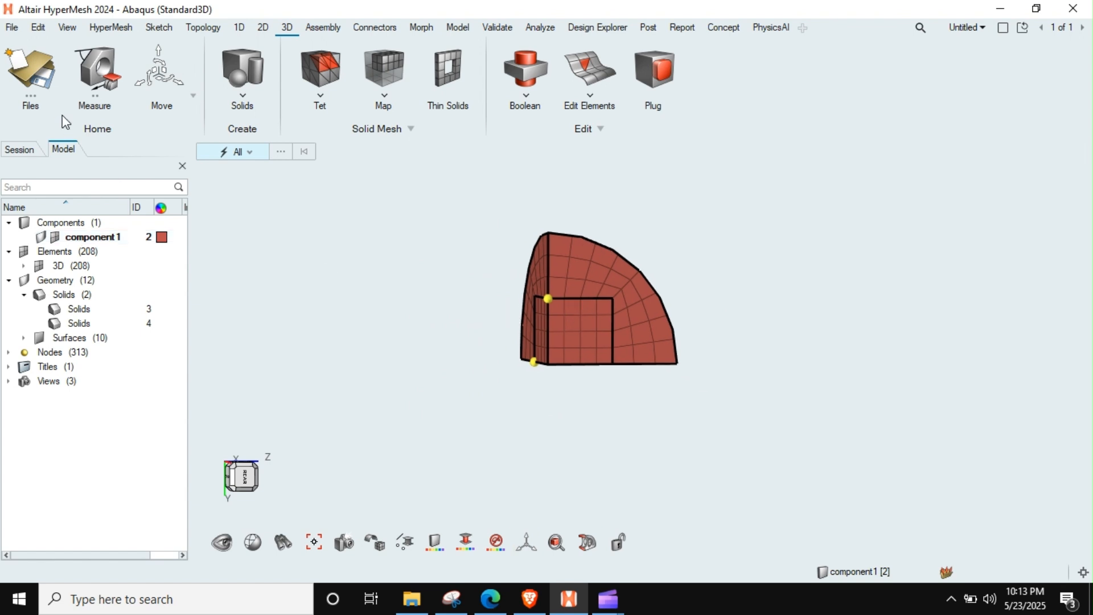
Step: Start a Mirror operation on elements and select the whole one-eighth sphere mesh
click(193, 97)
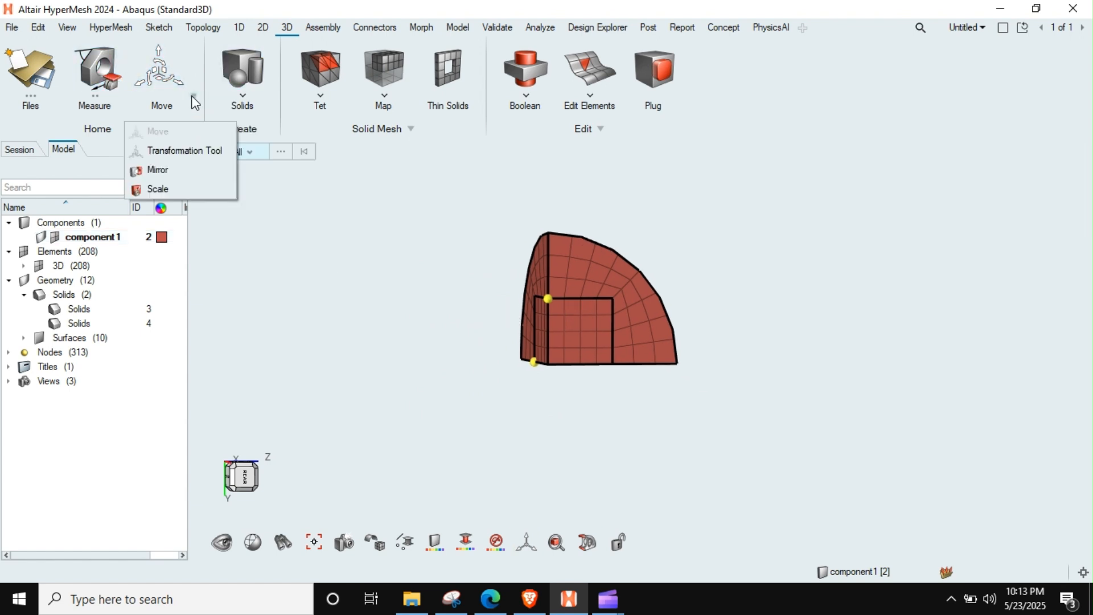
click(171, 170)
click(263, 152)
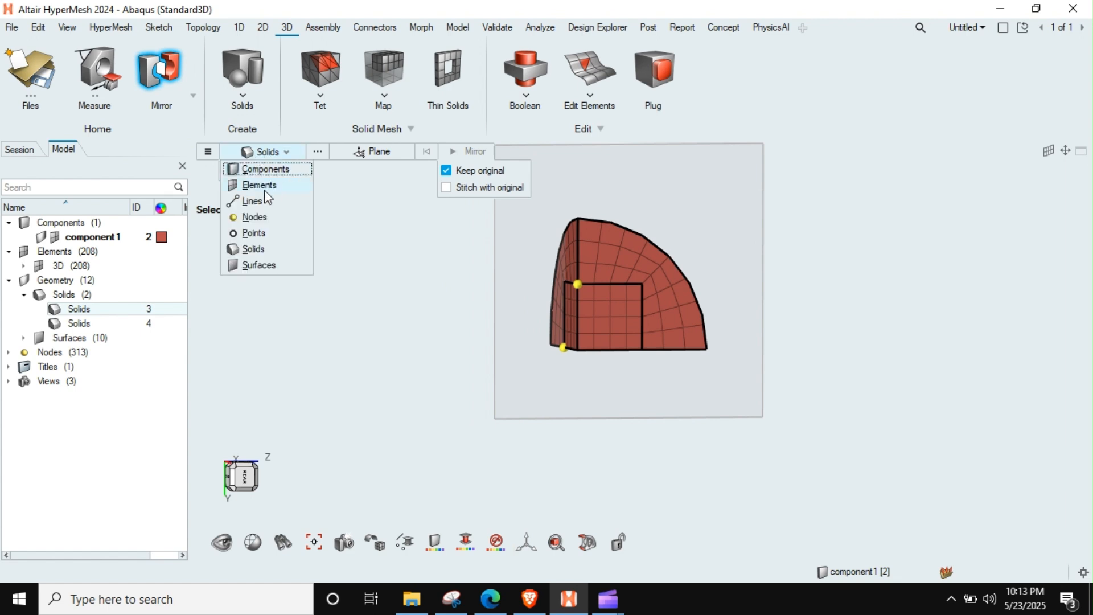
click(261, 183)
drag(814, 222, 514, 450)
scroll(646, 360, up, 3)
middle_drag(551, 337, 428, 272)
Step: Mirror the one-eighth sphere elements across the plane of one vertical flat face, keeping the originals
click(353, 154)
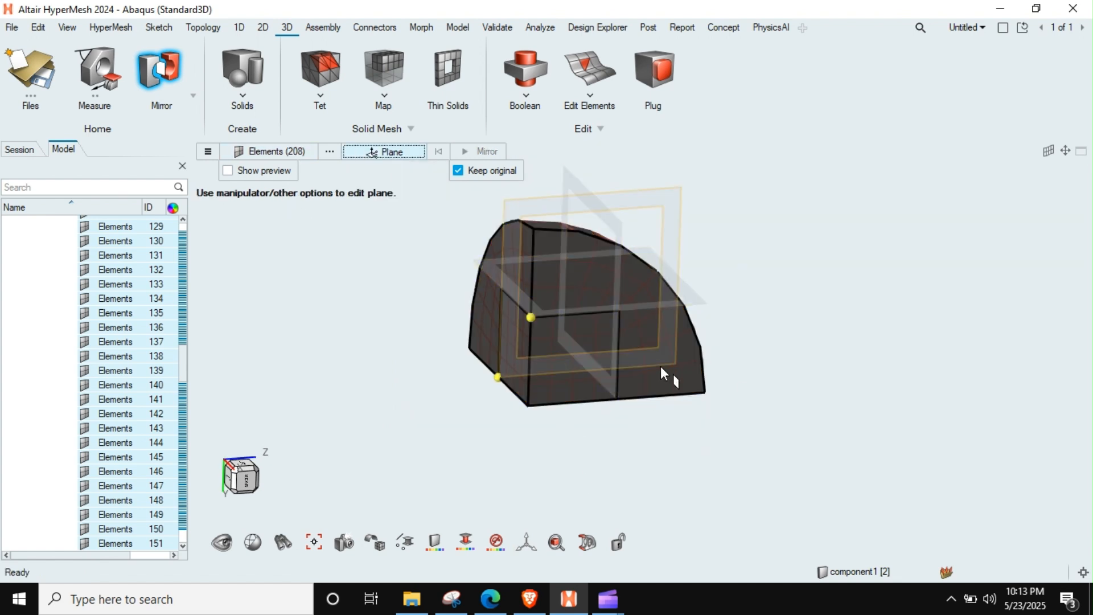
click(610, 375)
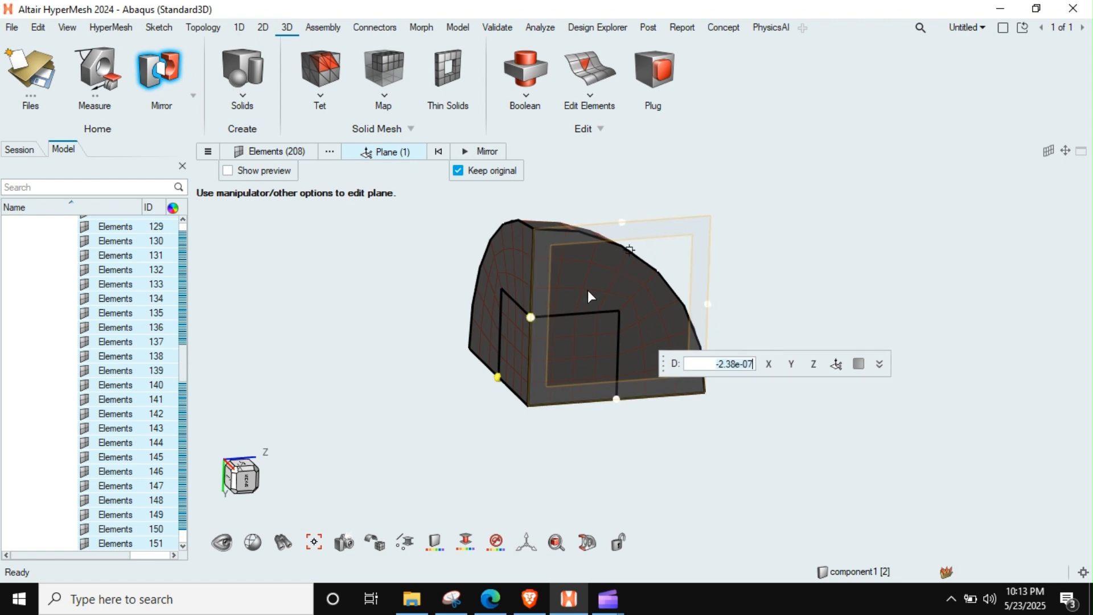
scroll(581, 274, up, 3)
middle_drag(582, 276, 643, 310)
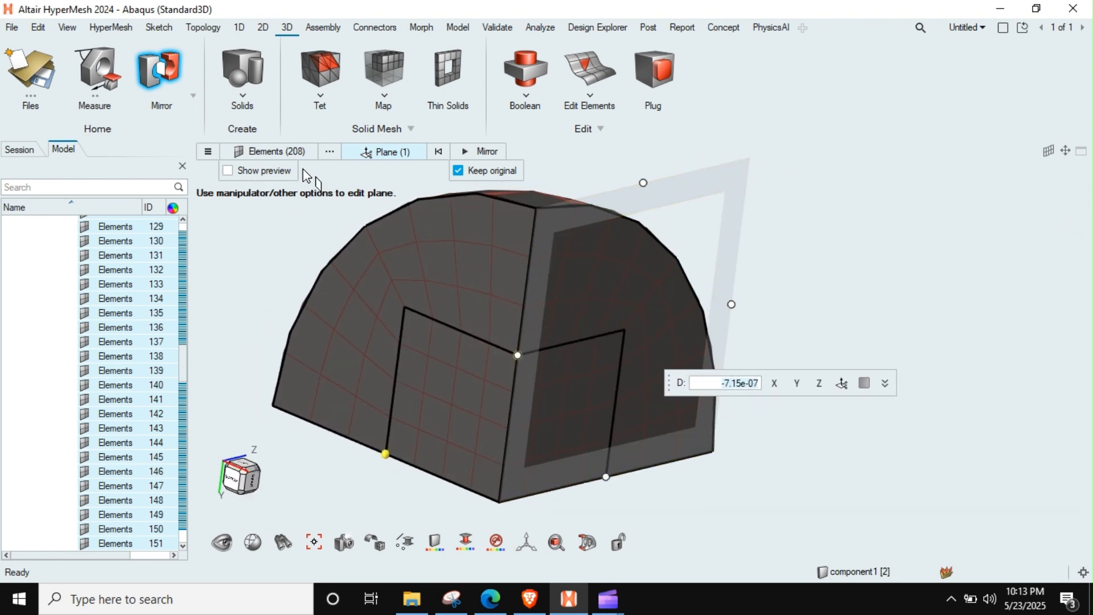
scroll(759, 236, down, 3)
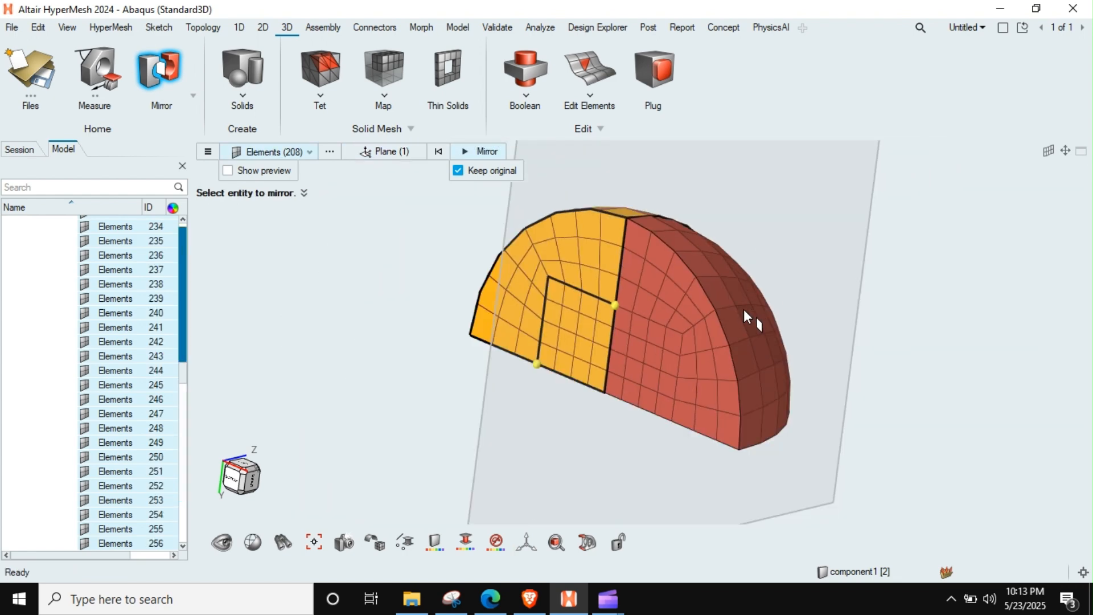
right_drag(743, 309, 760, 298)
middle_drag(722, 308, 731, 315)
scroll(693, 264, down, 3)
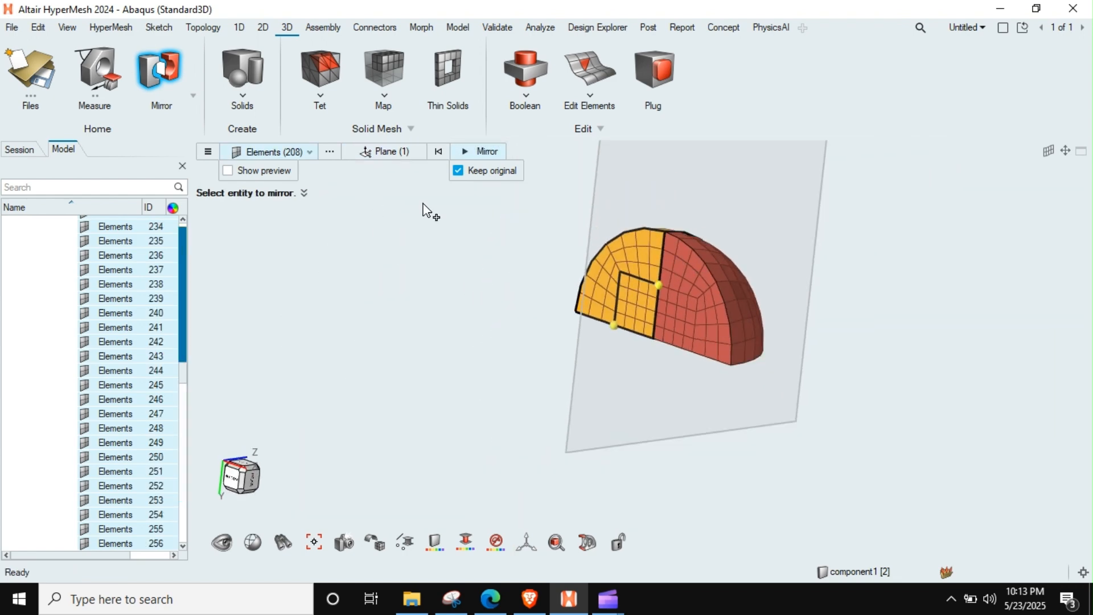
Step: Reselect all elements of the quarter-sphere mesh for mirroring and clear the previous mirror plane
click(294, 151)
click(438, 151)
scroll(494, 226, down, 2)
drag(444, 422, 443, 421)
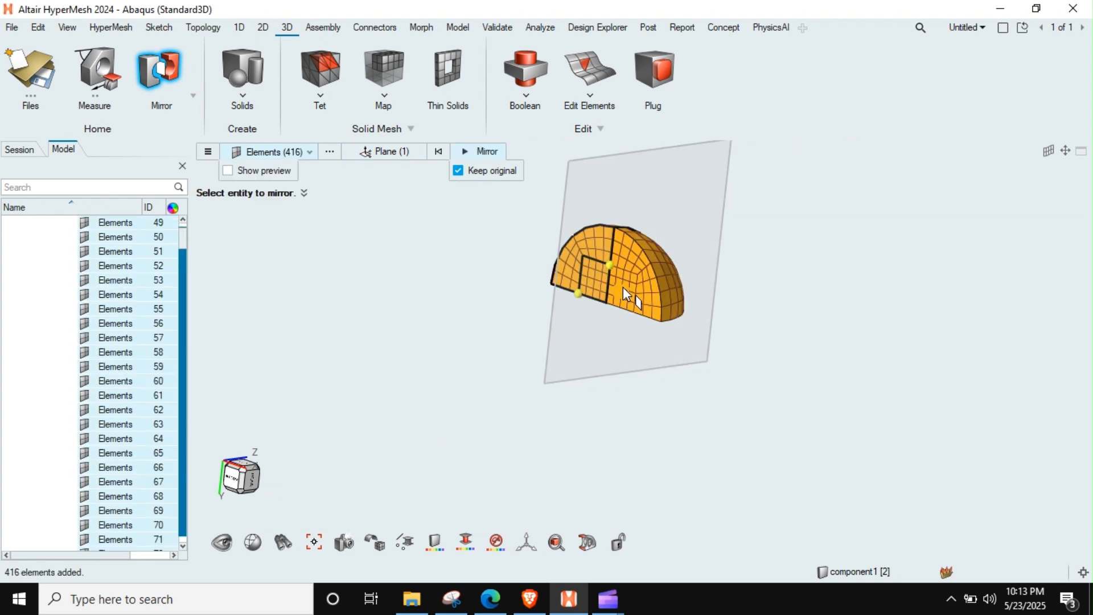
scroll(626, 293, up, 2)
click(389, 153)
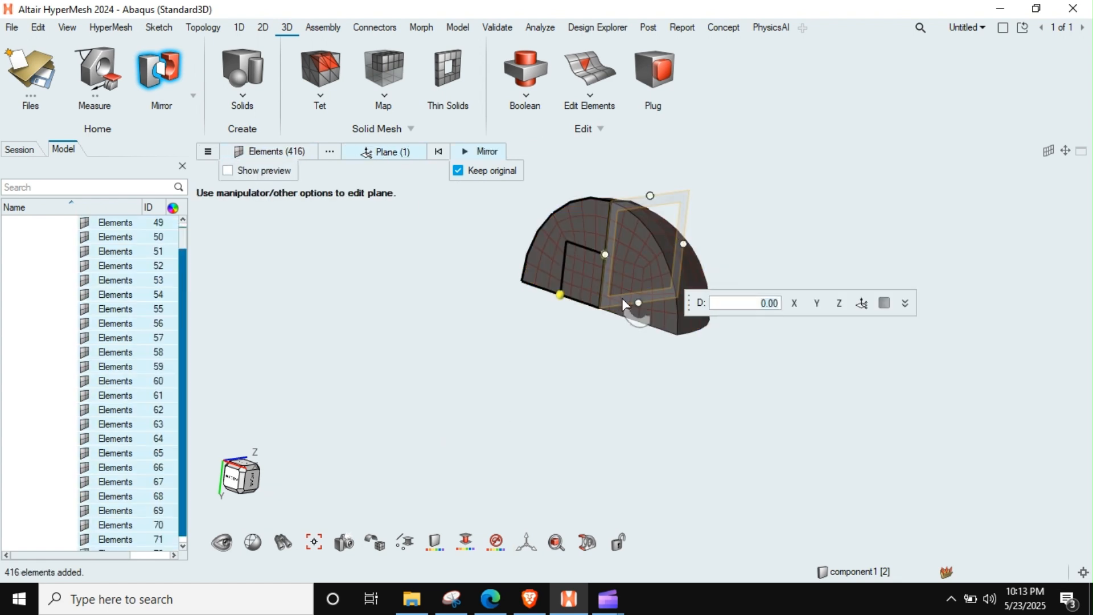
scroll(621, 266, up, 3)
middle_drag(620, 267, 578, 284)
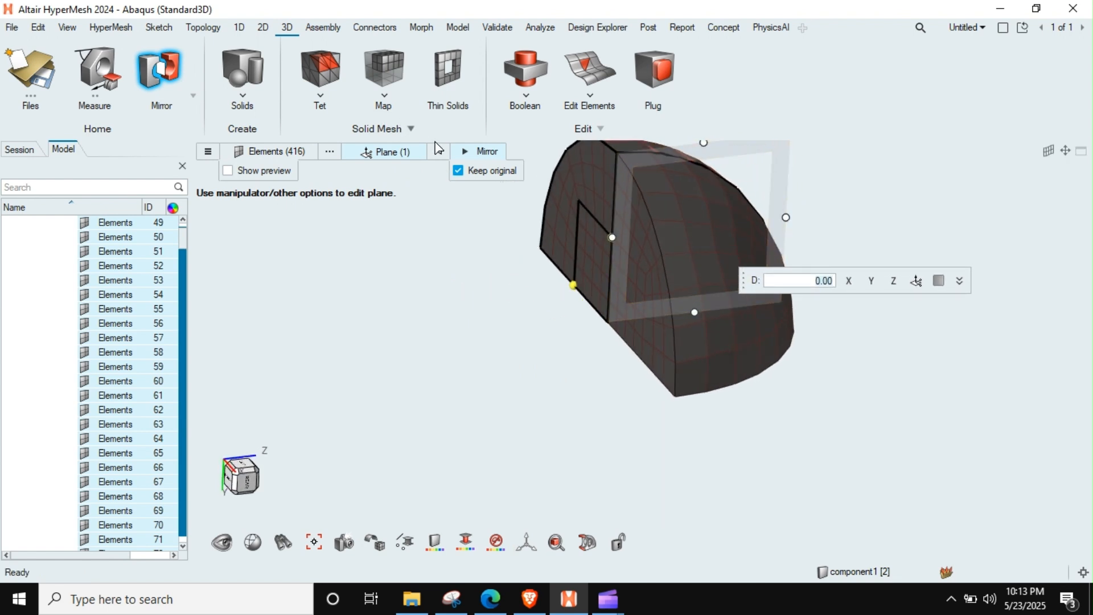
click(439, 151)
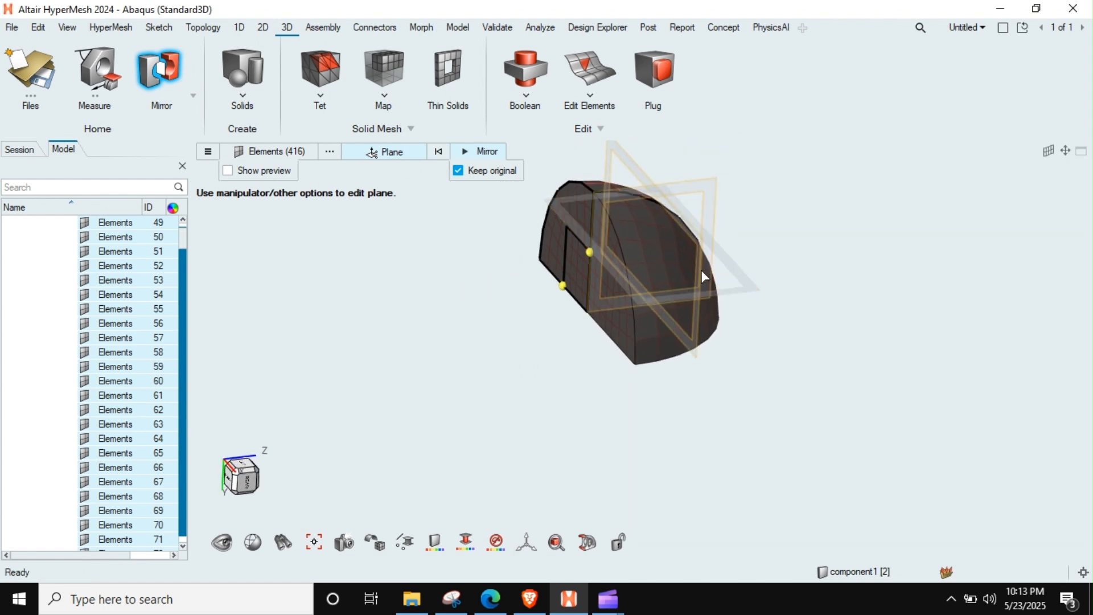
Step: Place the mirror plane at D -5.00 on the quarter sphere's flat meshed face and mirror its elements, keeping the originals
middle_drag(718, 364, 729, 357)
click(700, 349)
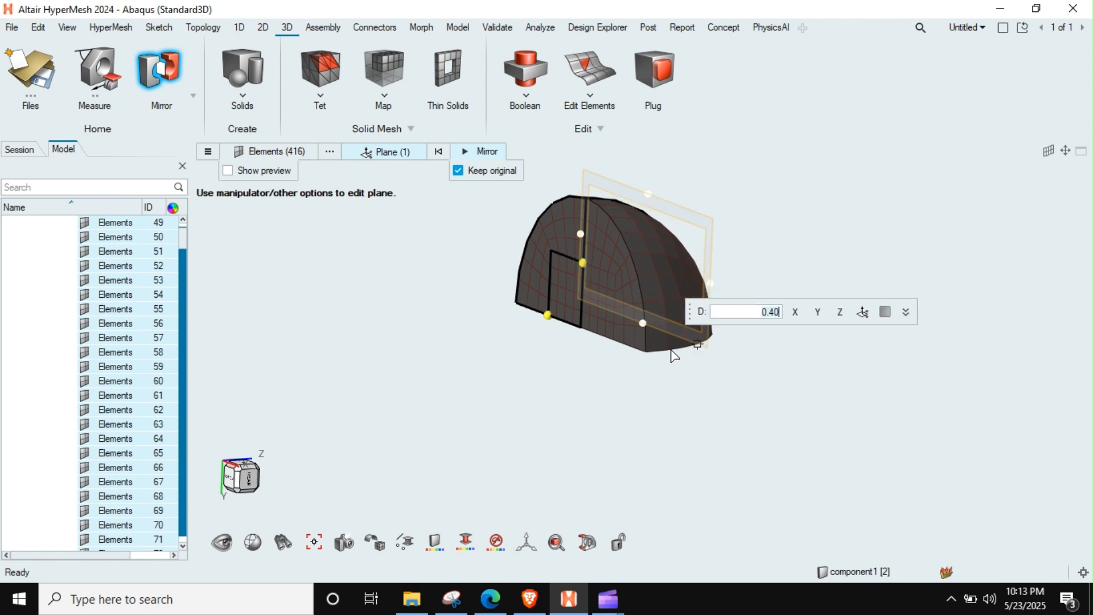
click(645, 353)
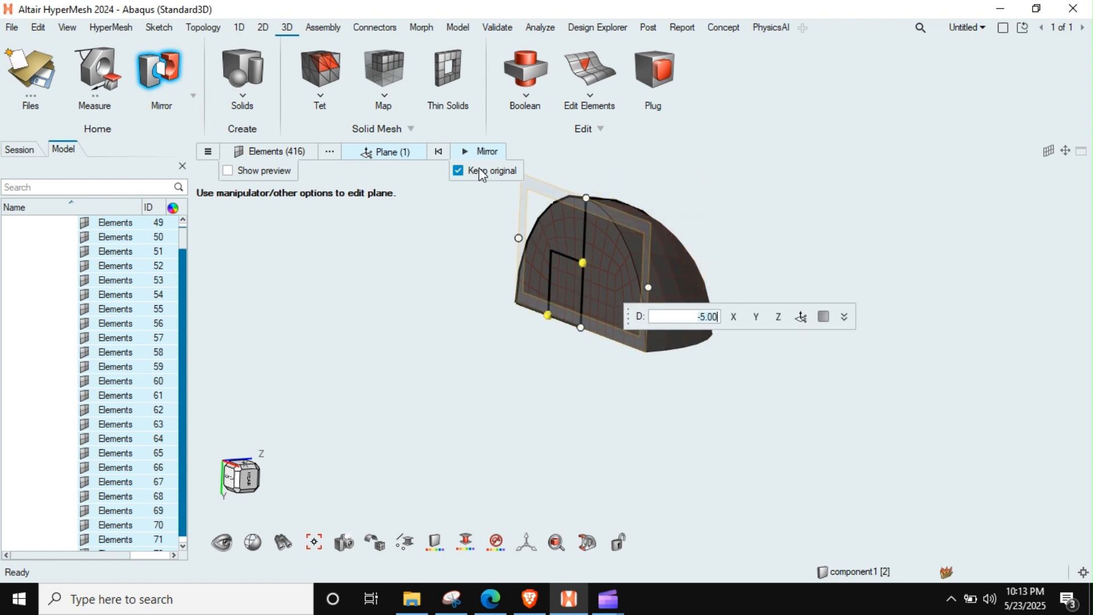
click(483, 153)
middle_drag(552, 255, 586, 290)
Step: Clear the previous mirror inputs and select all elements of the hemisphere mesh
click(438, 152)
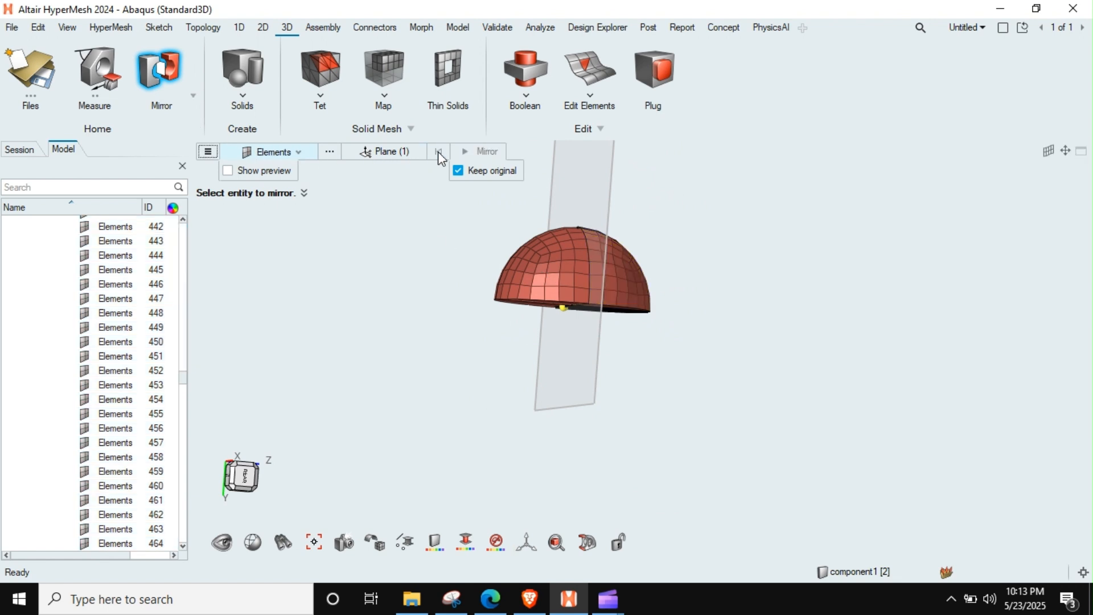
click(400, 153)
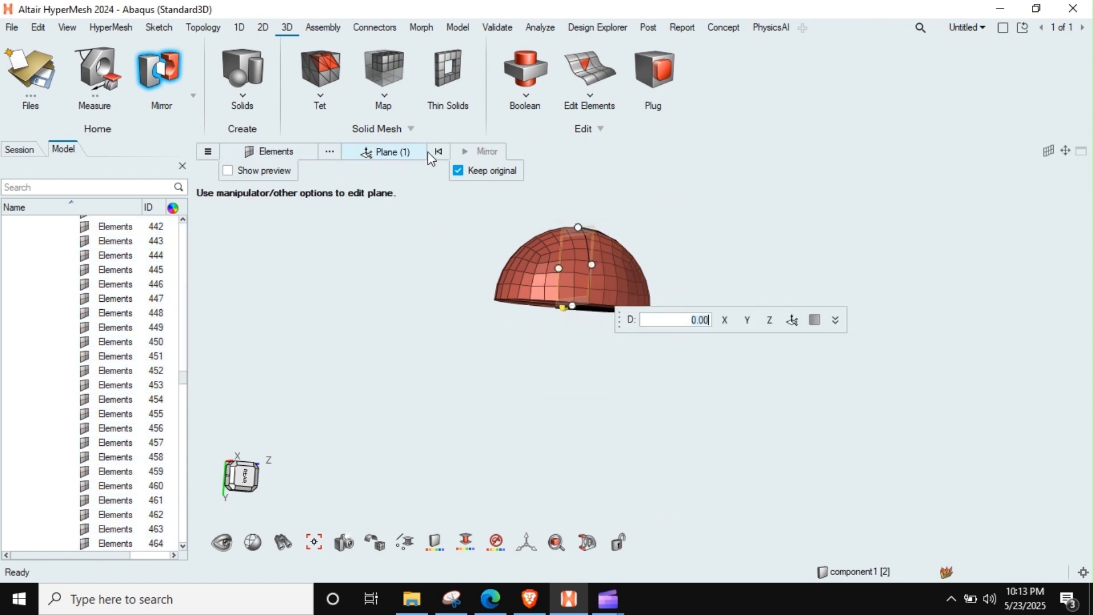
click(302, 154)
drag(663, 245, 405, 394)
scroll(590, 254, up, 6)
middle_drag(667, 214, 732, 274)
scroll(596, 248, down, 6)
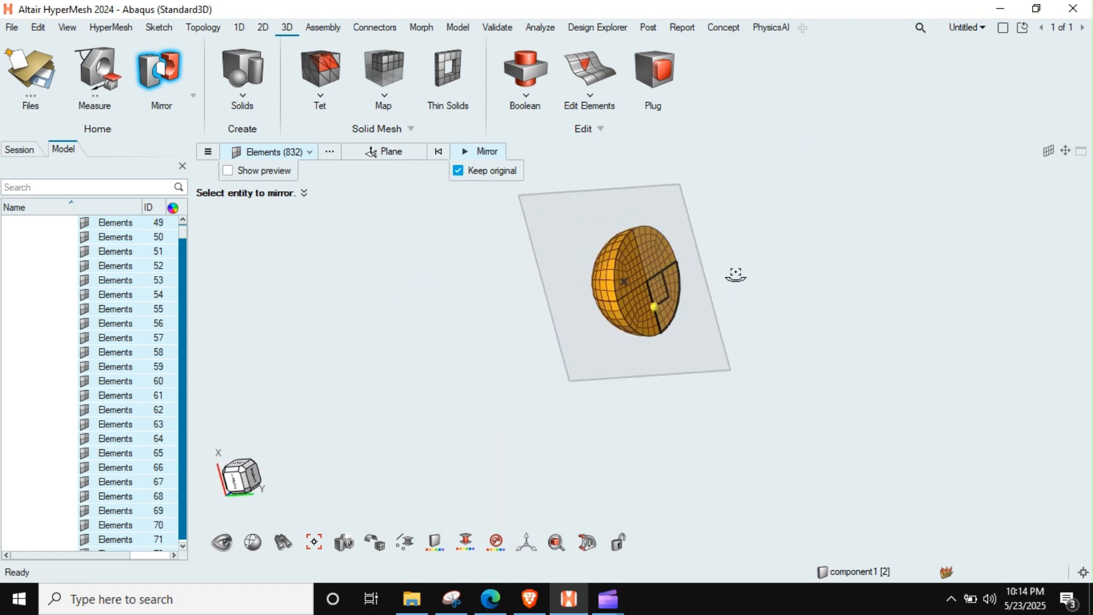
Step: Mirror the hemisphere elements across its circular flat face at D 5.00, keeping the originals, and inspect the full sphere
click(377, 153)
scroll(659, 269, up, 3)
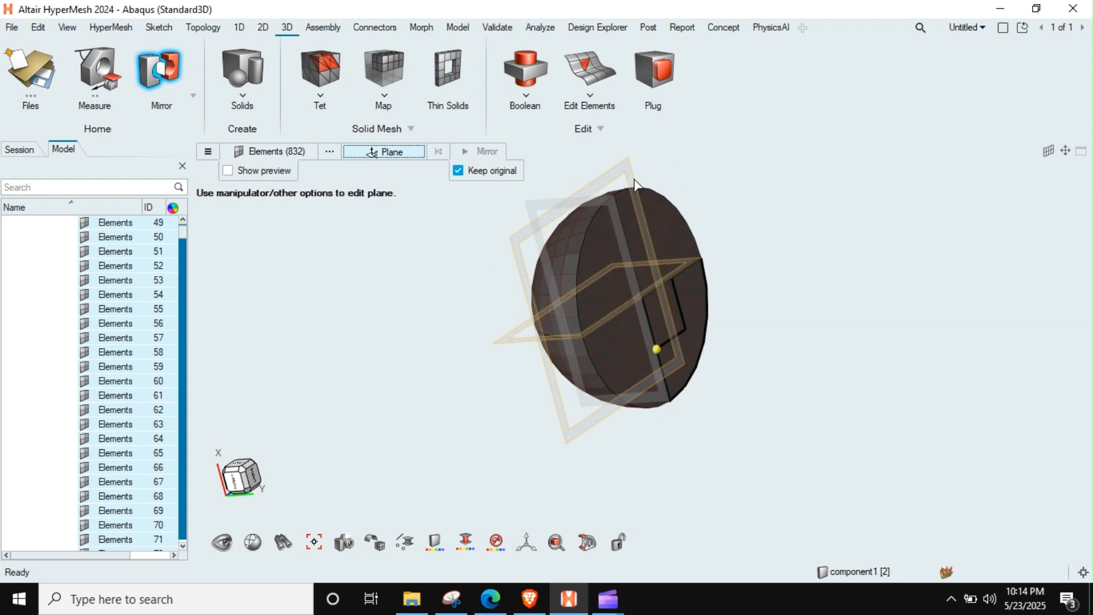
click(670, 198)
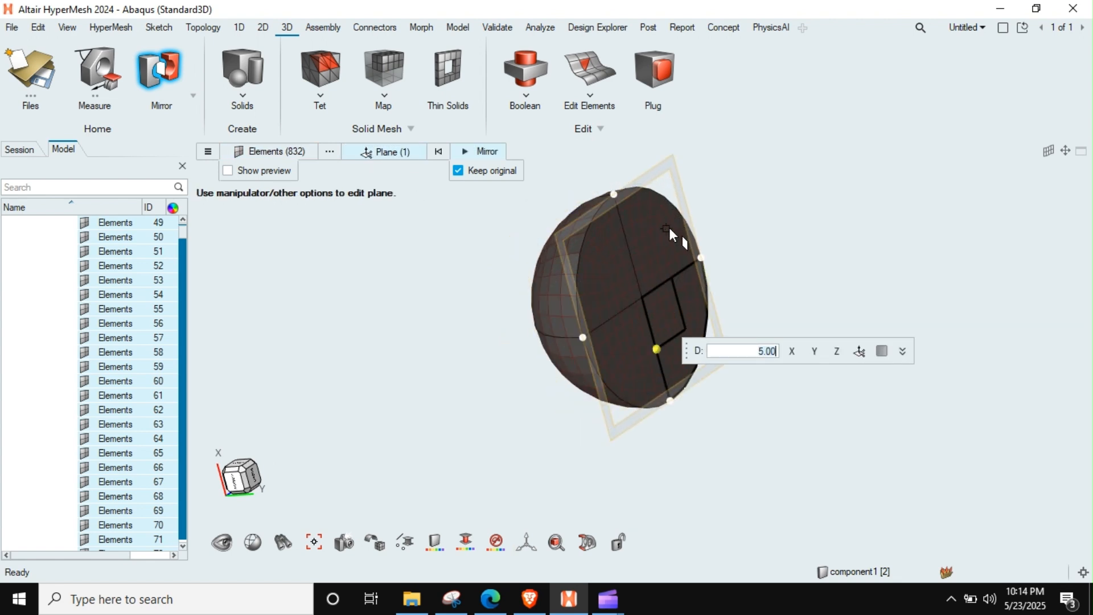
click(483, 153)
scroll(592, 267, down, 4)
key(Escape)
key(Escape)
scroll(610, 315, up, 2)
middle_drag(609, 316, 653, 335)
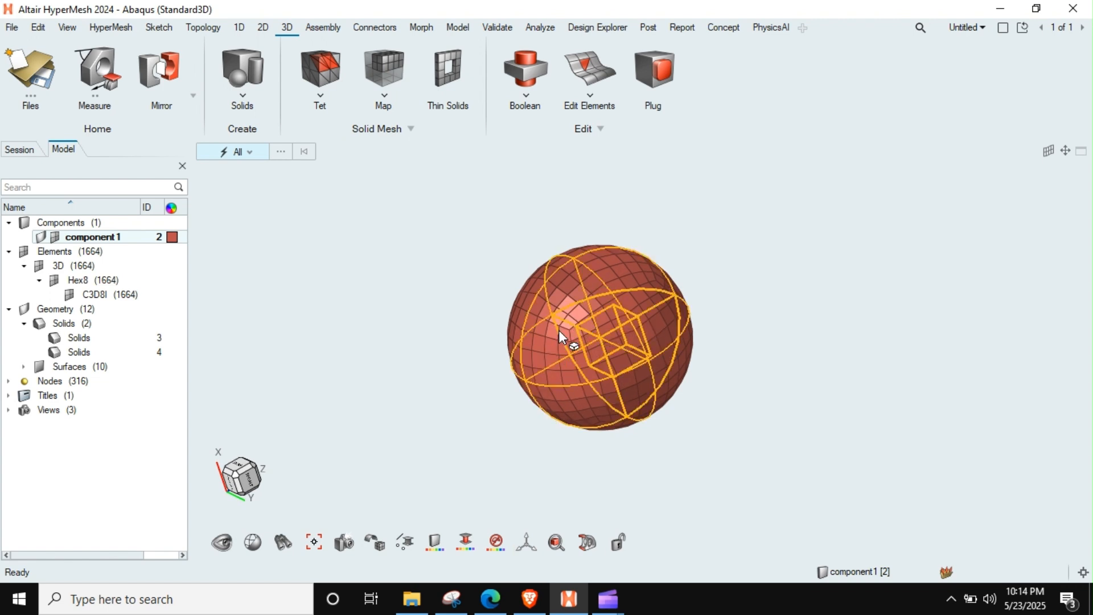
Step: Review and equivalence the duplicate nodes of the full sphere mesh with a tolerance of 0.02
click(501, 29)
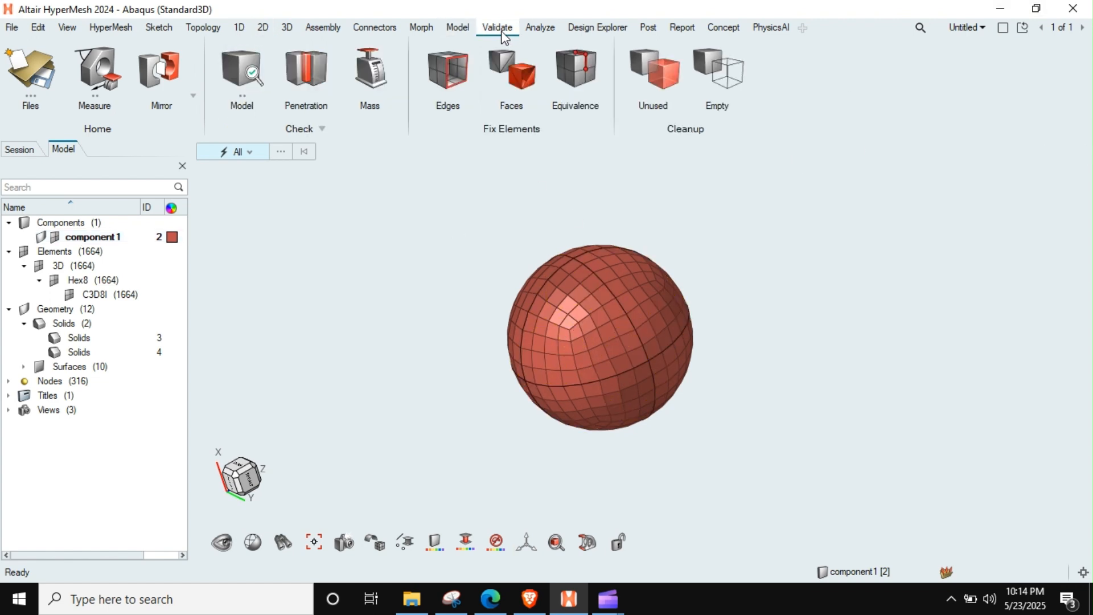
click(570, 87)
scroll(683, 205, down, 2)
drag(803, 173, 355, 480)
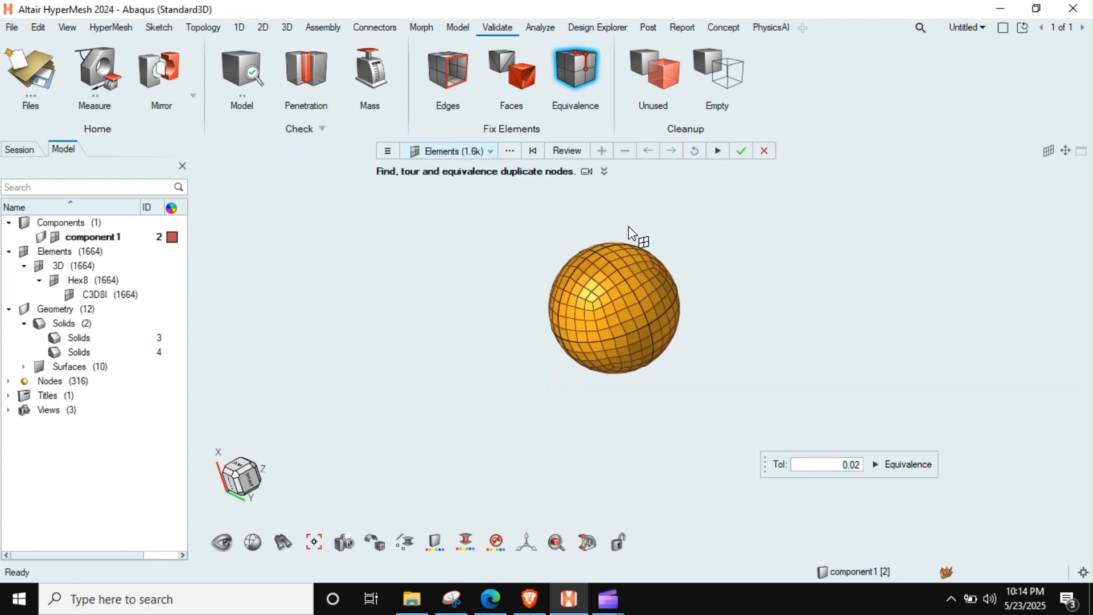
click(570, 151)
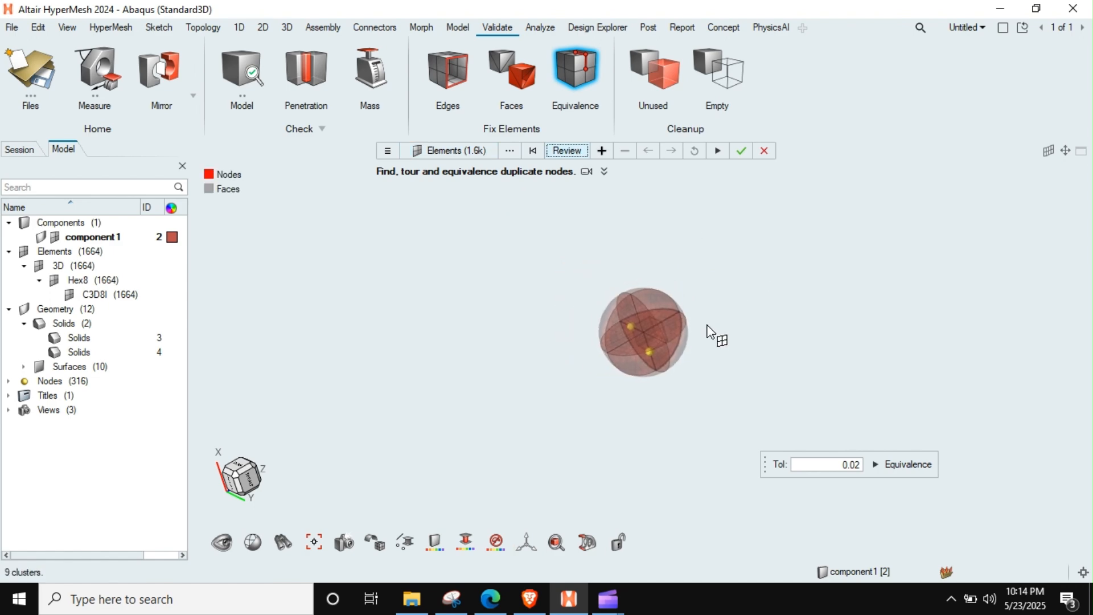
scroll(622, 341, up, 6)
mouse_move(685, 352)
middle_down()
mouse_move(649, 367)
mouse_move(686, 331)
mouse_move(804, 341)
mouse_move(753, 339)
middle_up()
click(874, 465)
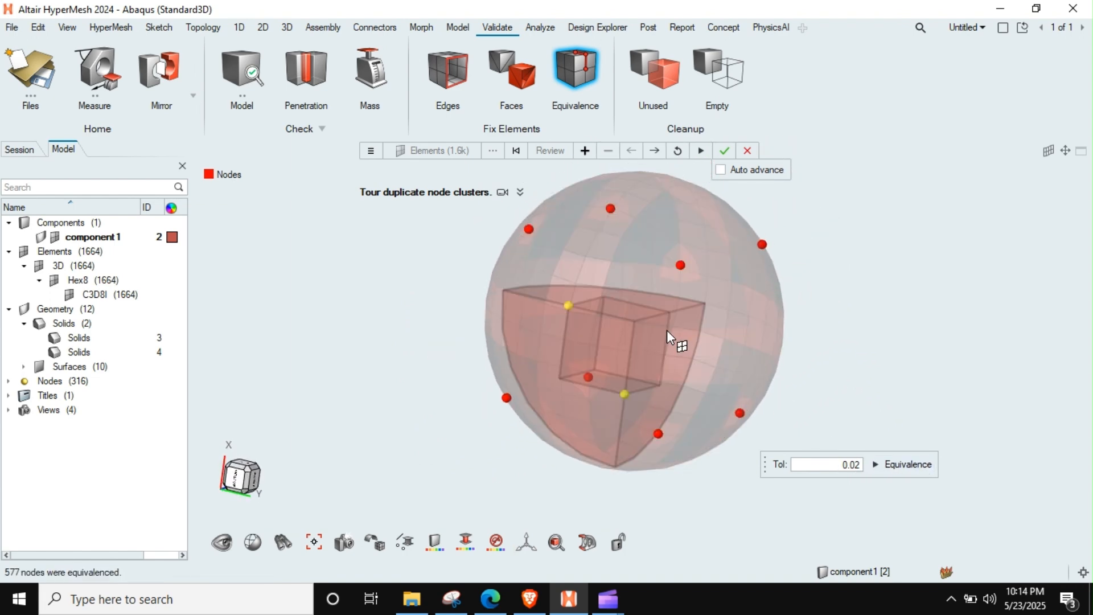
Step: End the duplicate node tour and hide component1's geometry so only the sphere's mesh is displayed
scroll(667, 329, down, 4)
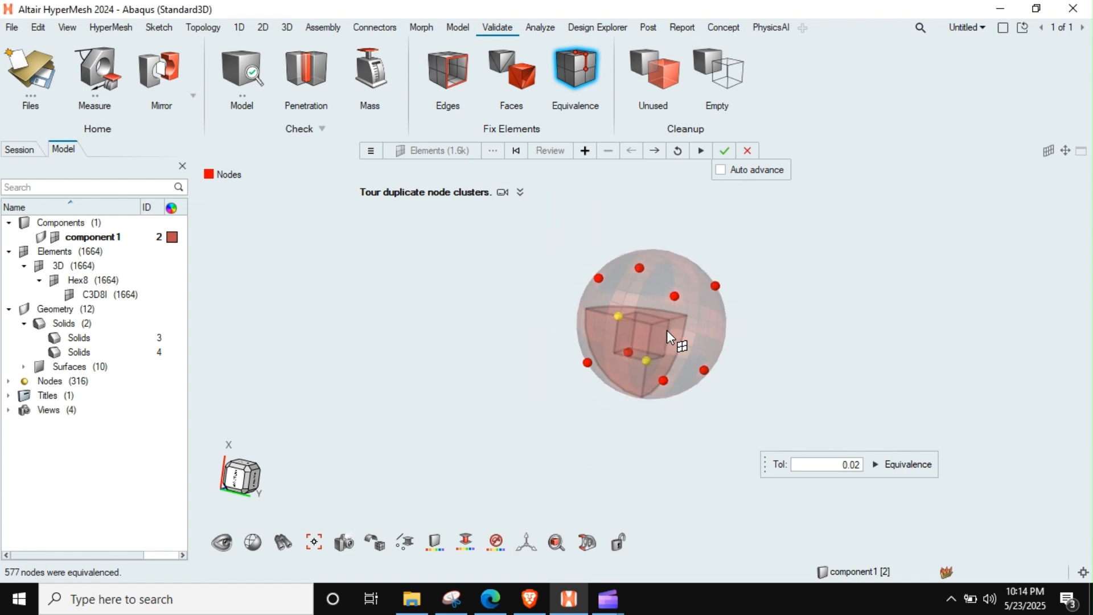
key(Escape)
key(Escape)
mouse_move(667, 330)
middle_down()
mouse_move(646, 349)
mouse_move(665, 321)
middle_up()
right_drag(665, 321, 595, 310)
middle_drag(596, 310, 535, 308)
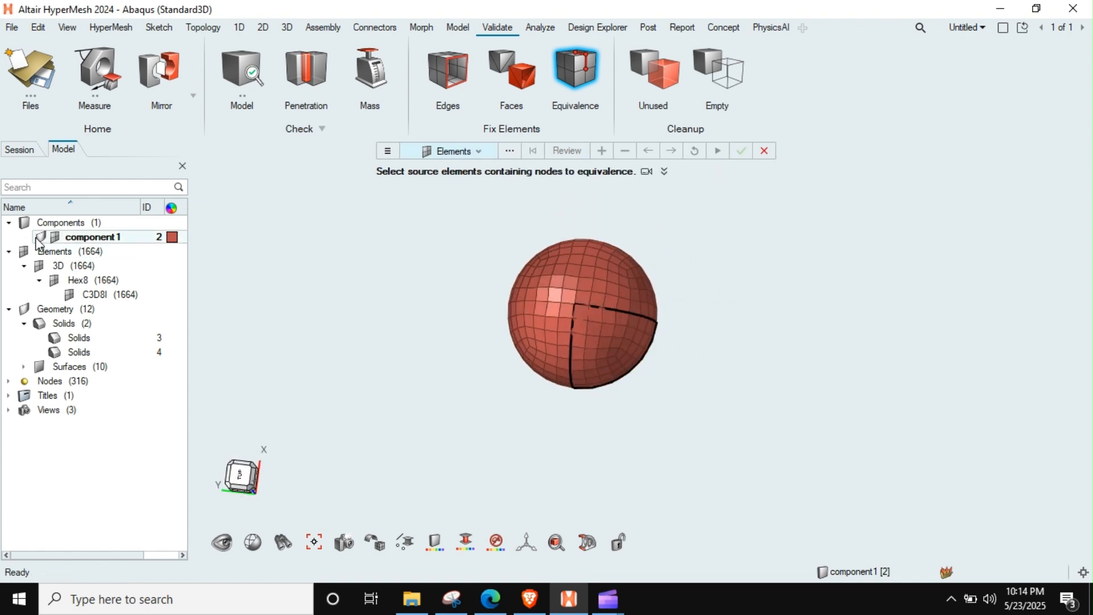
Step: Examine the outer surface of the full hex-meshed sphere from several sides
right_drag(697, 380, 647, 395)
scroll(584, 343, up, 4)
right_drag(584, 343, 762, 314)
middle_drag(762, 313, 652, 364)
right_drag(652, 364, 641, 458)
scroll(635, 414, down, 2)
middle_drag(636, 414, 657, 408)
scroll(657, 408, down, 2)
Step: Window-select the elements on one half of the sphere, hide them, and leave the Equivalence tool
shift+drag(642, 284, 586, 394)
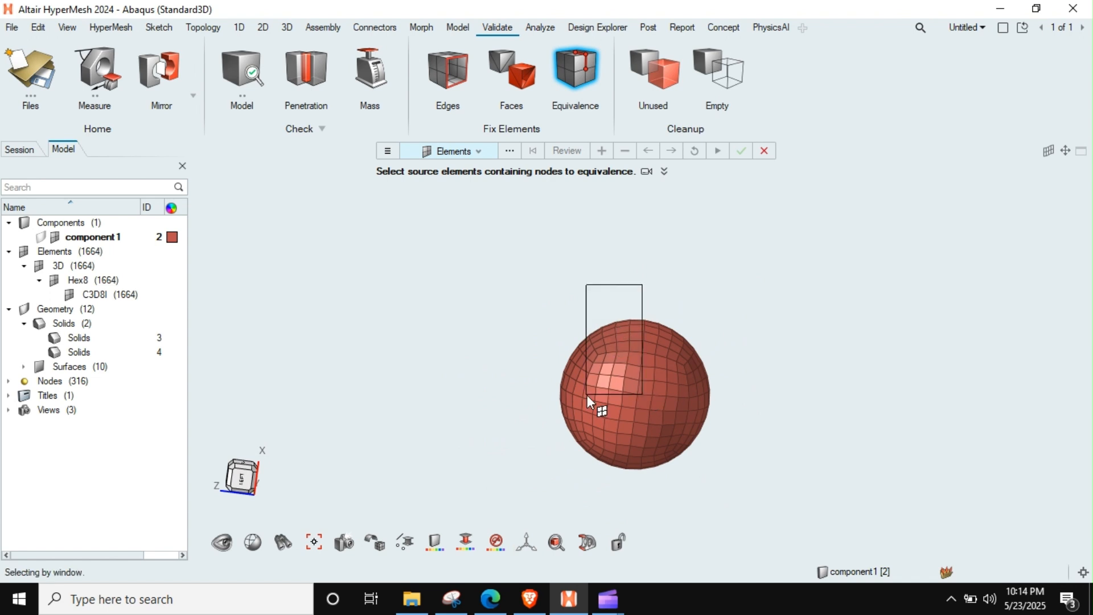
shift+drag(499, 482, 499, 482)
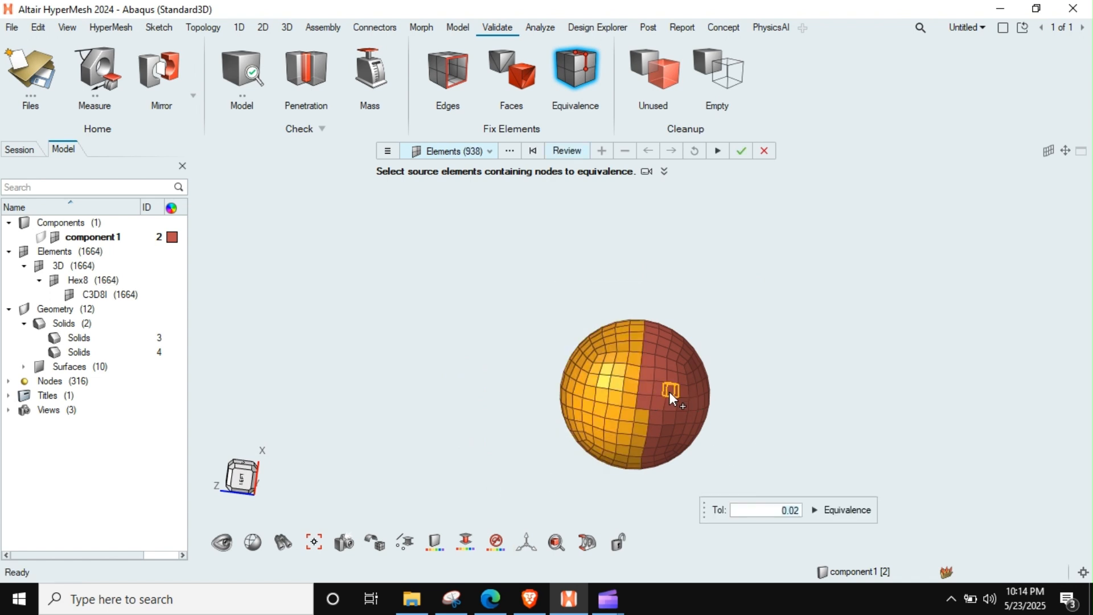
middle_drag(619, 391, 686, 388)
key(h)
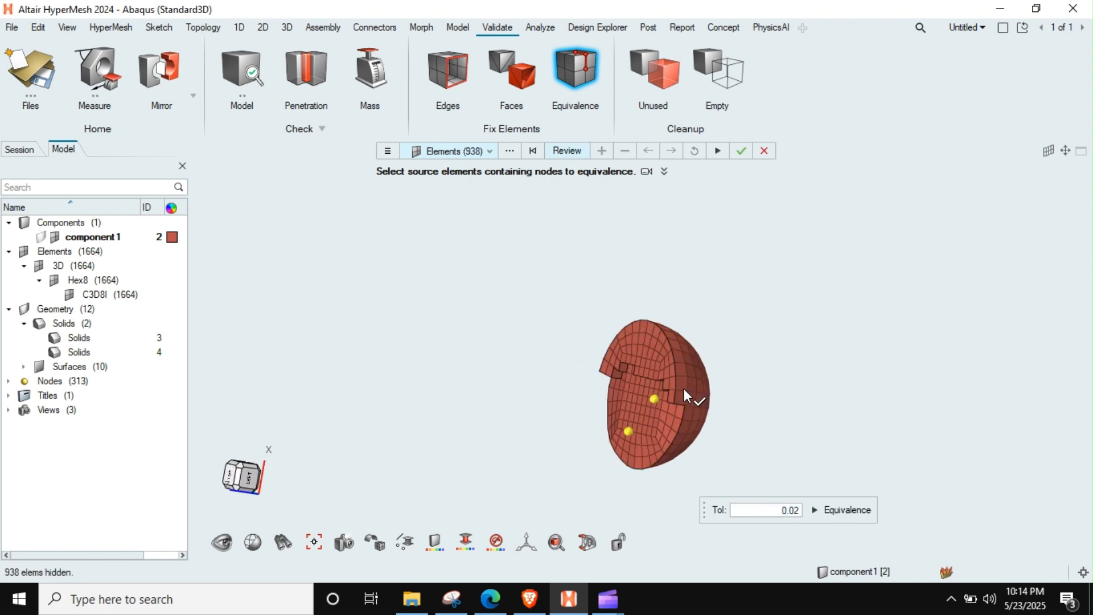
key(Escape)
Step: Examine the exposed cross-section of the remaining half sphere to check its internal hex element layout
middle_drag(595, 368, 667, 384)
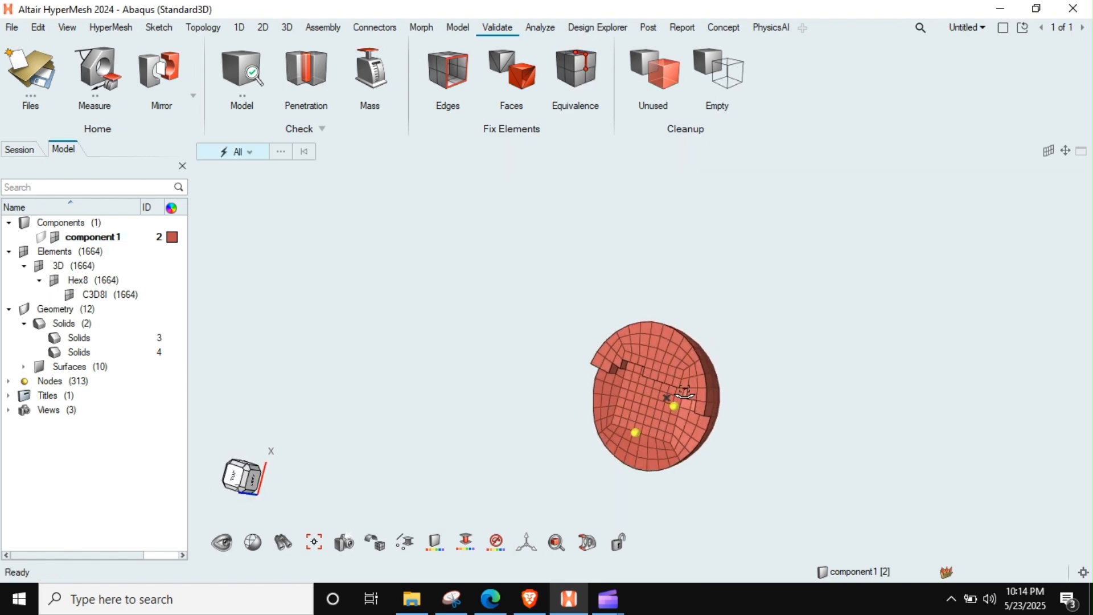
scroll(667, 384, up, 4)
right_drag(672, 393, 656, 319)
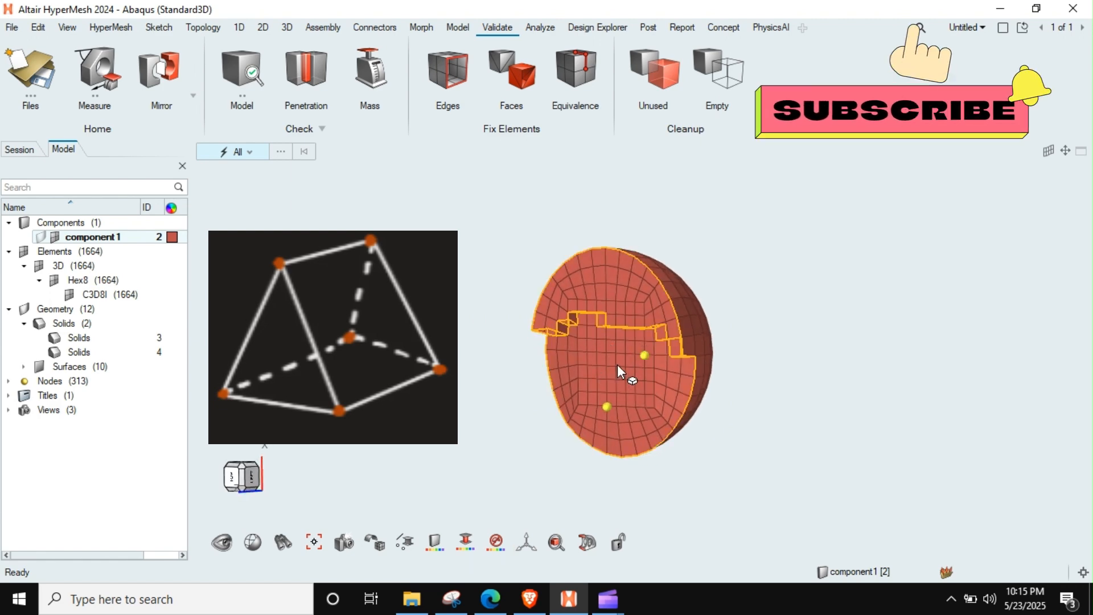
scroll(618, 369, up, 3)
scroll(617, 365, down, 3)
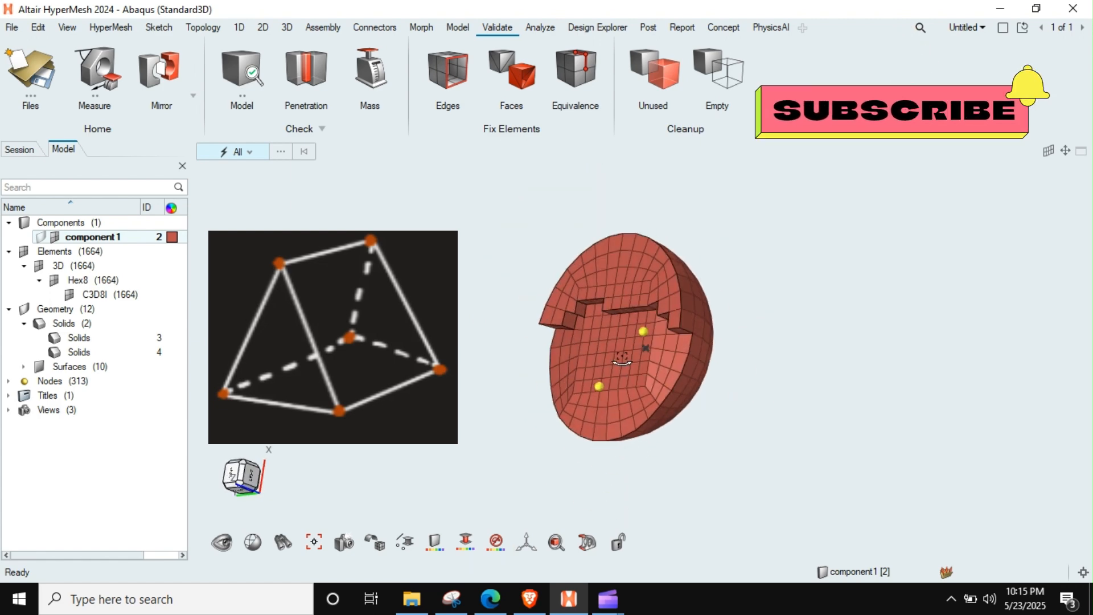